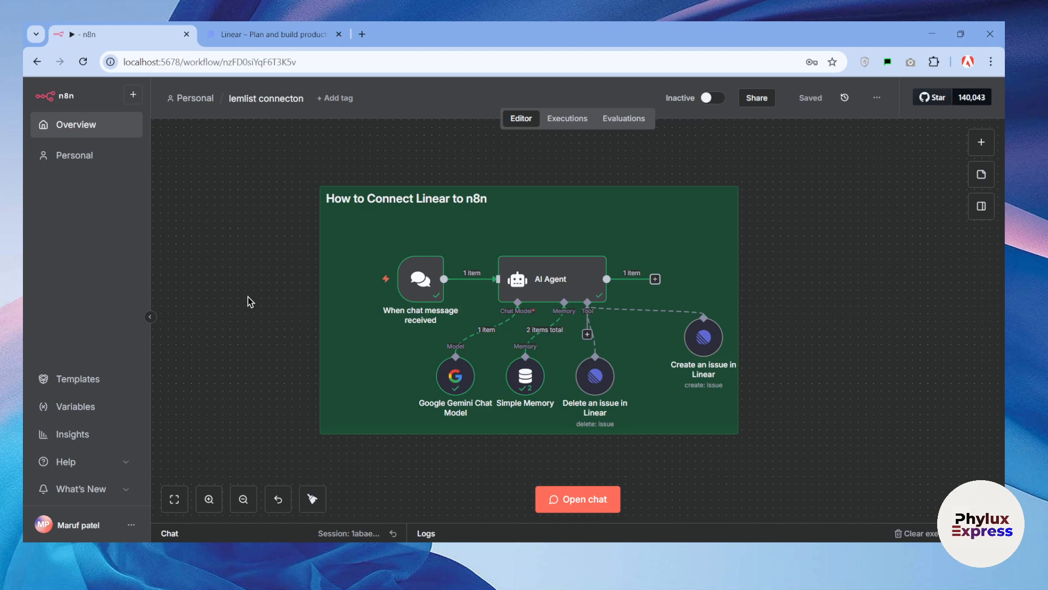
Open the Linear app from its homepage and view the Rocketdf team's projects and active issues.
left_click(257, 36)
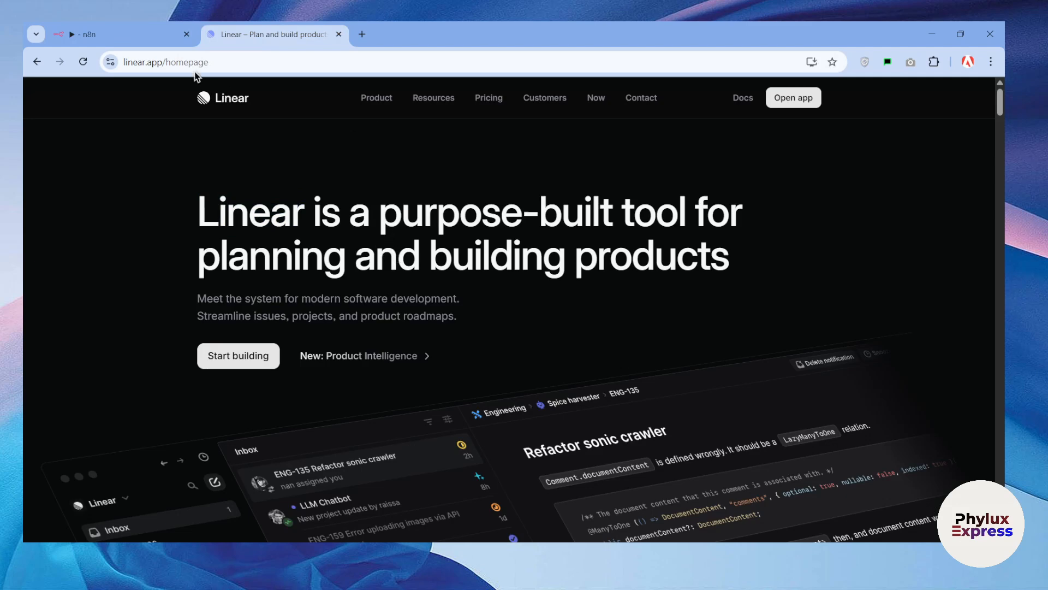
left_click(71, 33)
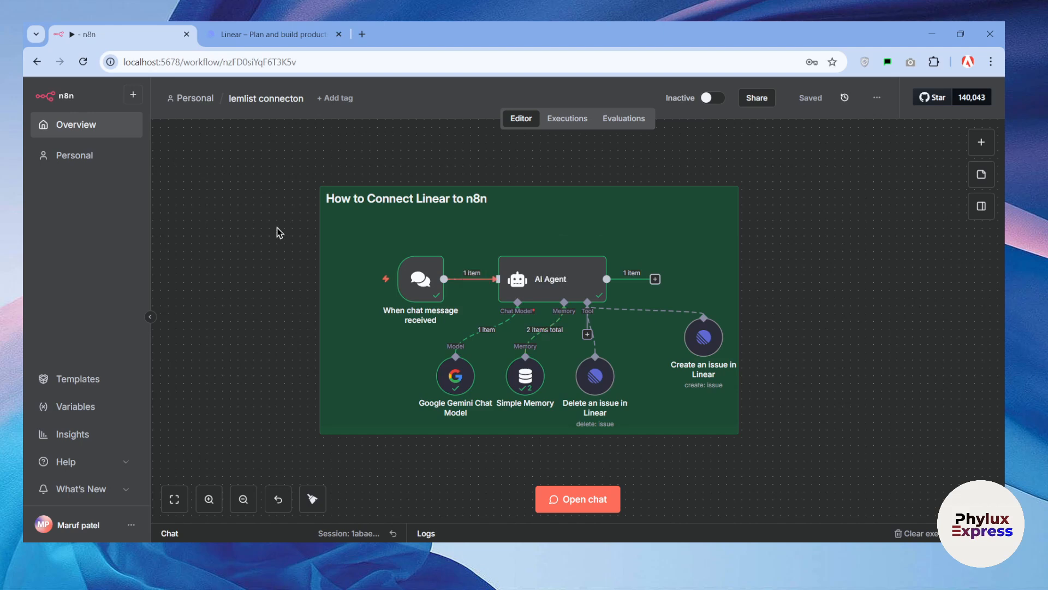
left_click(309, 36)
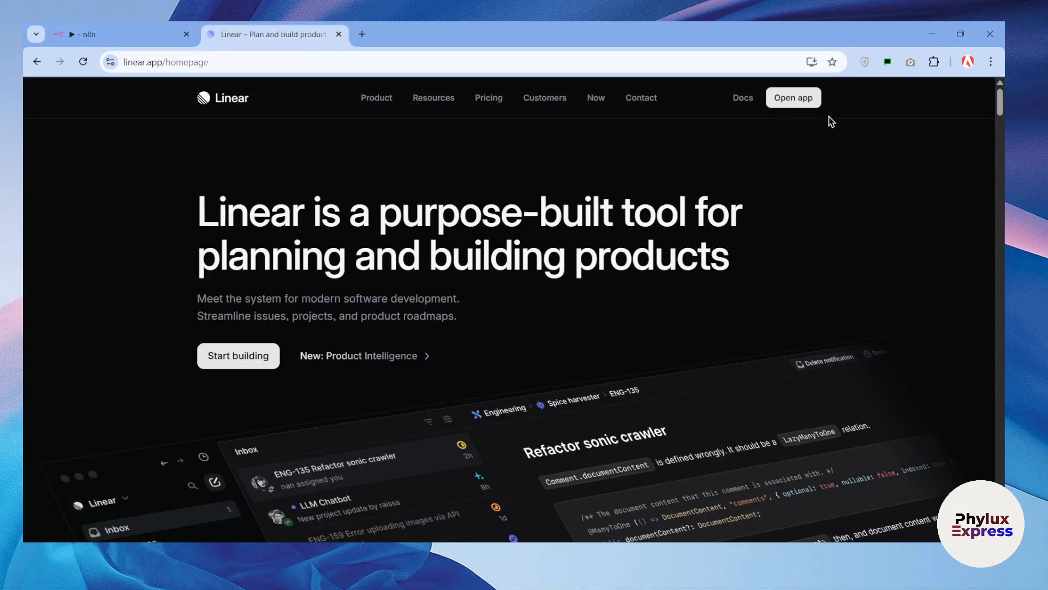
left_click(795, 101)
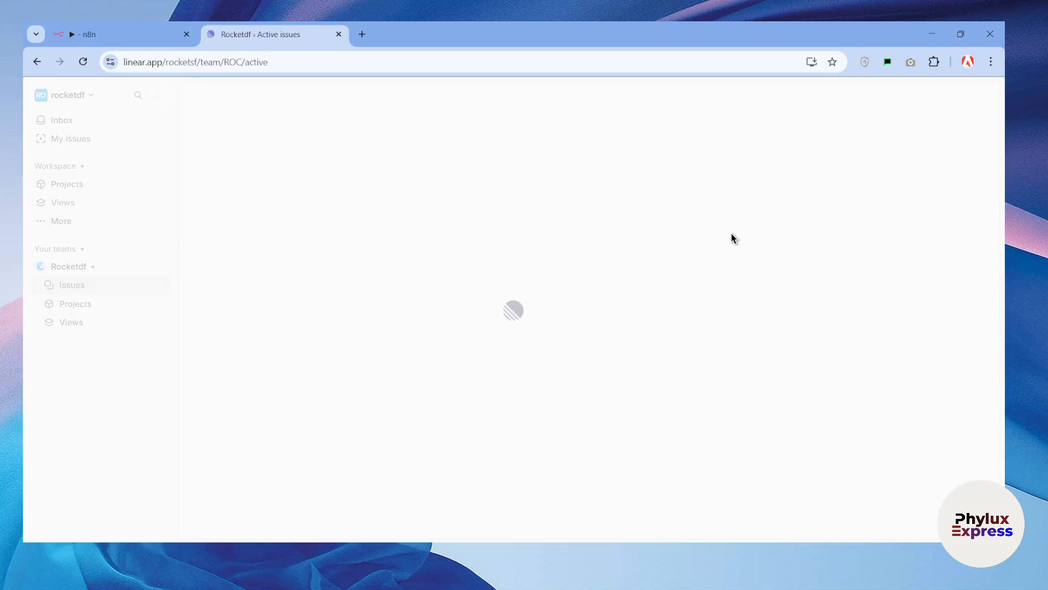
left_click(104, 306)
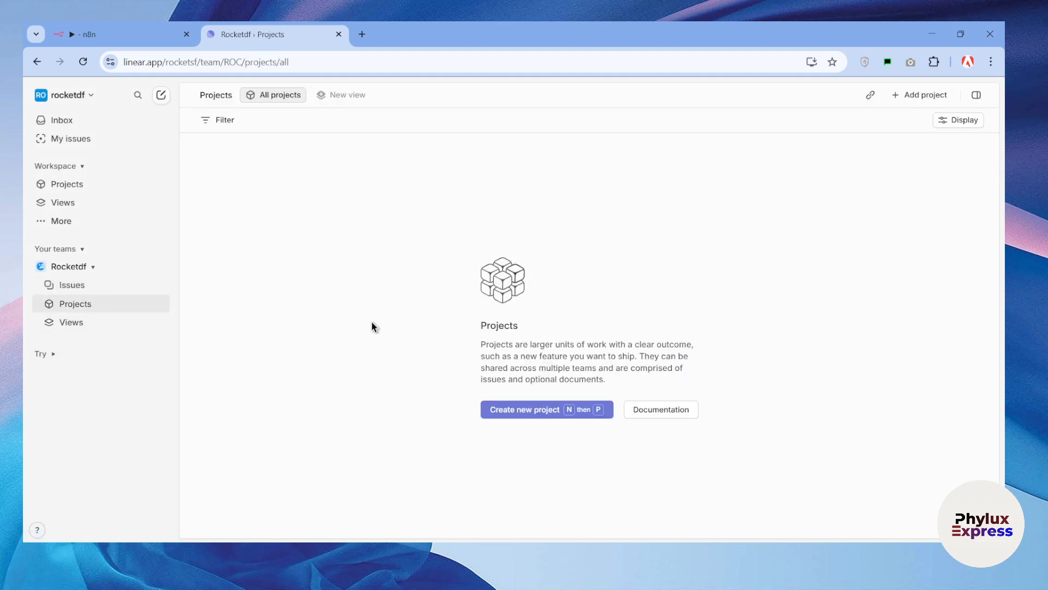
left_click(49, 283)
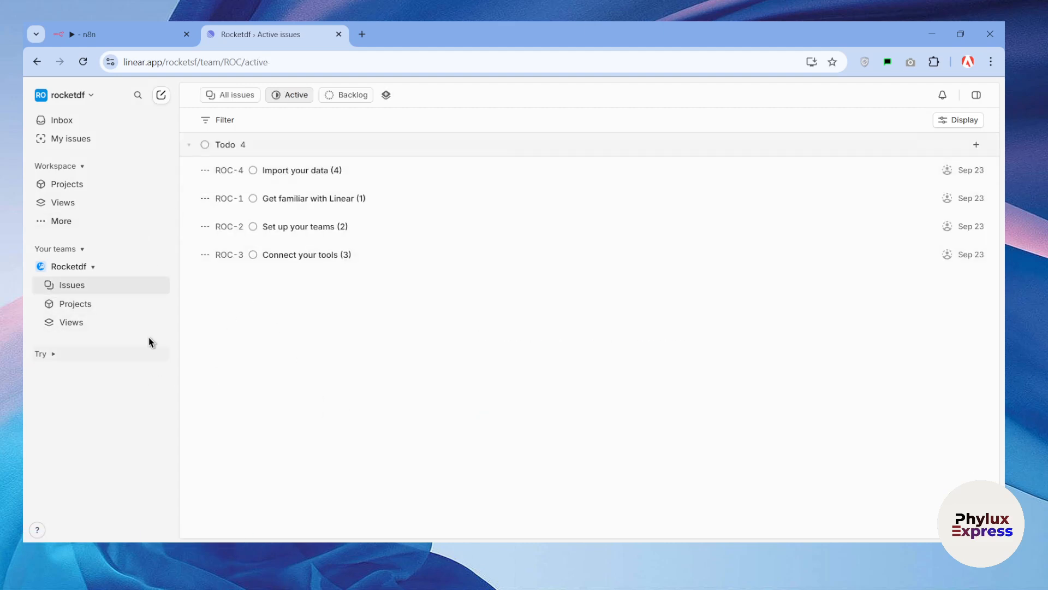
left_click(79, 251)
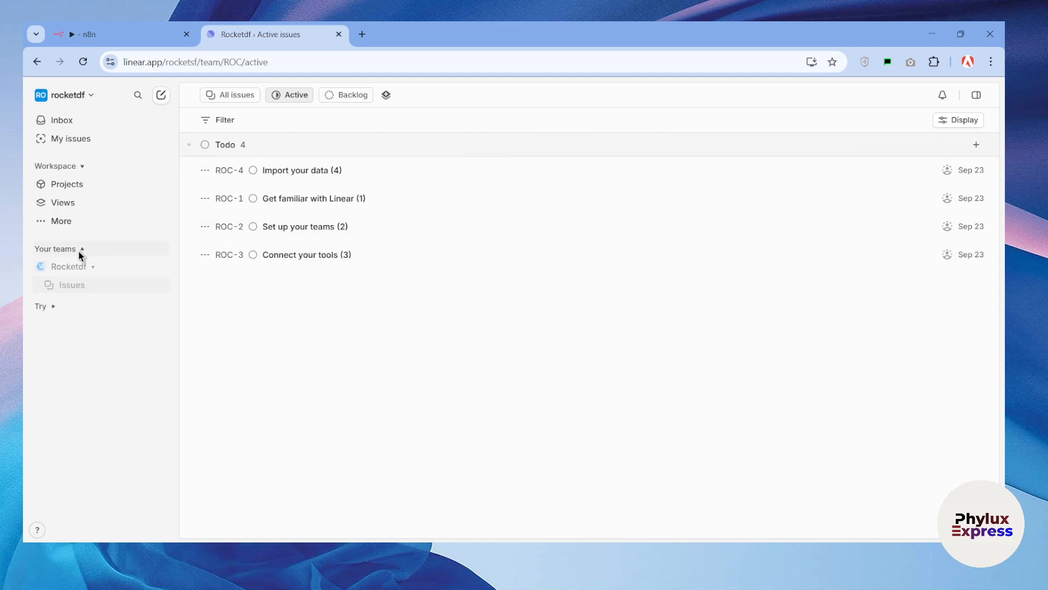
left_click(76, 248)
left_click(80, 95)
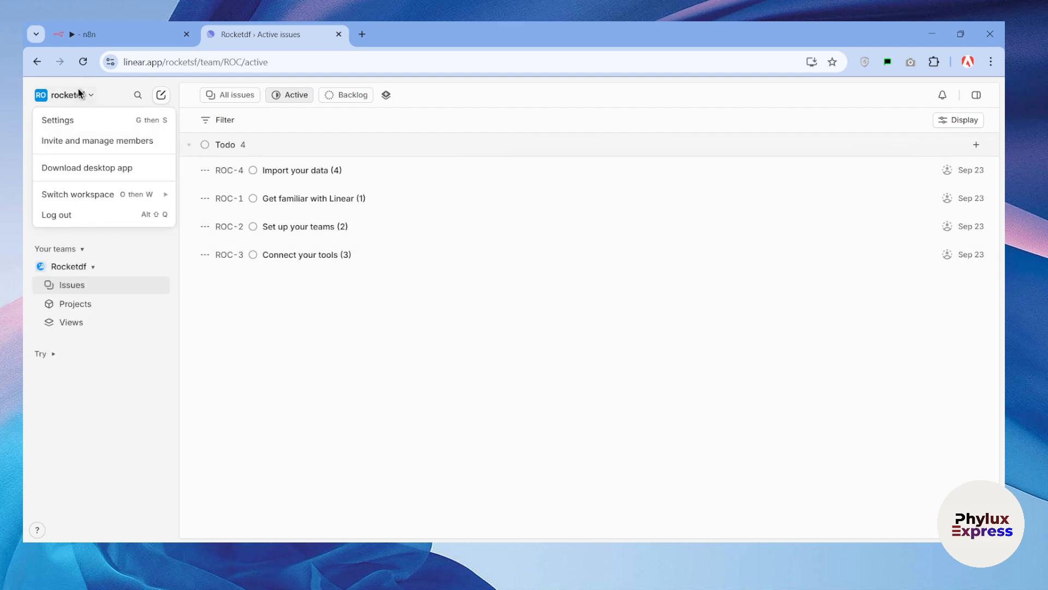
left_click(261, 341)
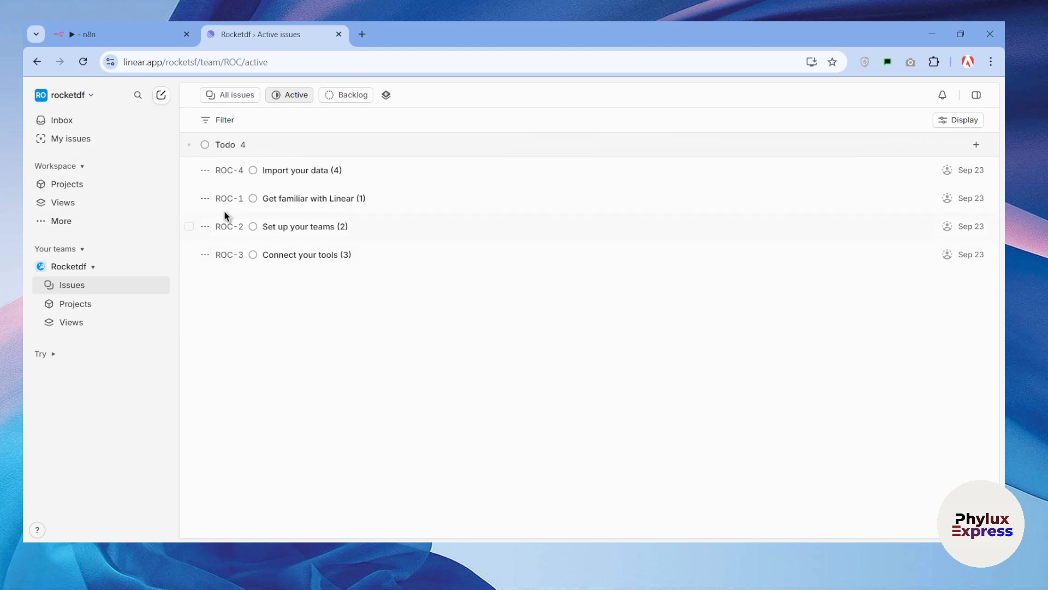
Switch to the n8n workflow, delete all its nodes while keeping the green sticky note, and save the workflow.
left_click(136, 39)
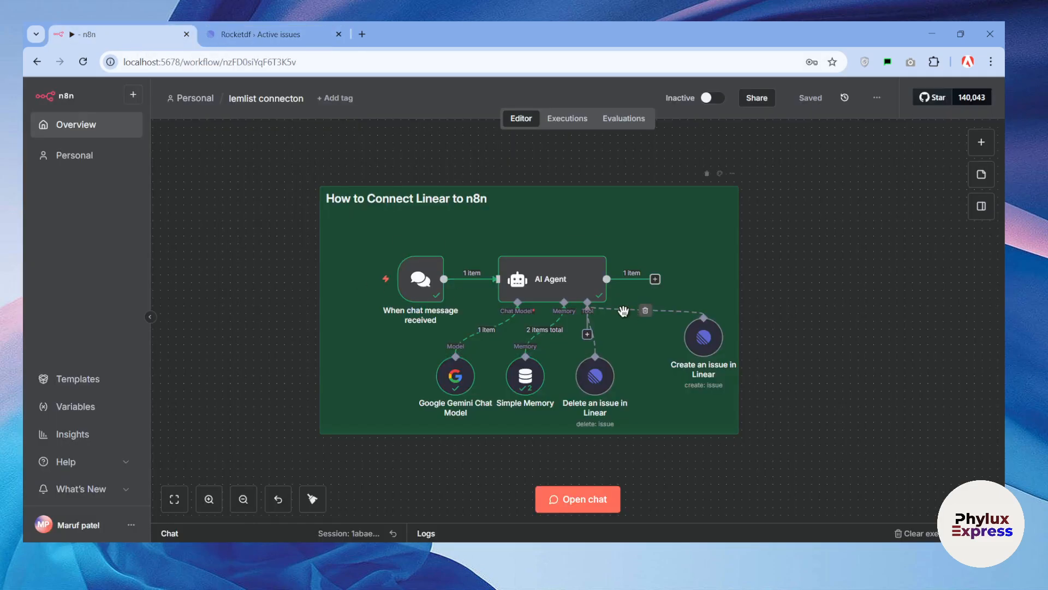
scroll(409, 273, "down", 1)
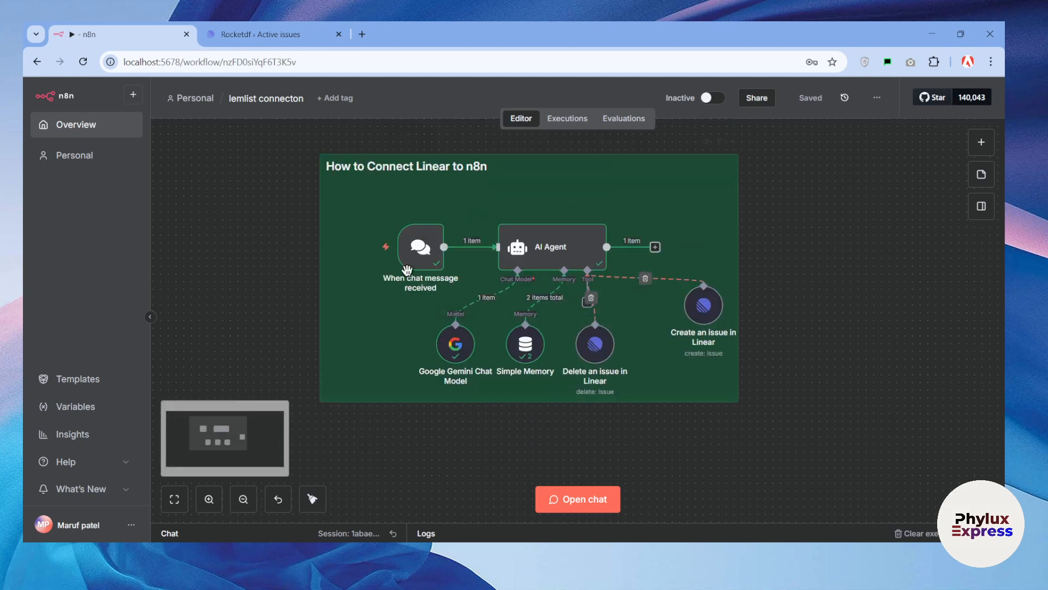
left_click_drag(199, 191, 813, 390)
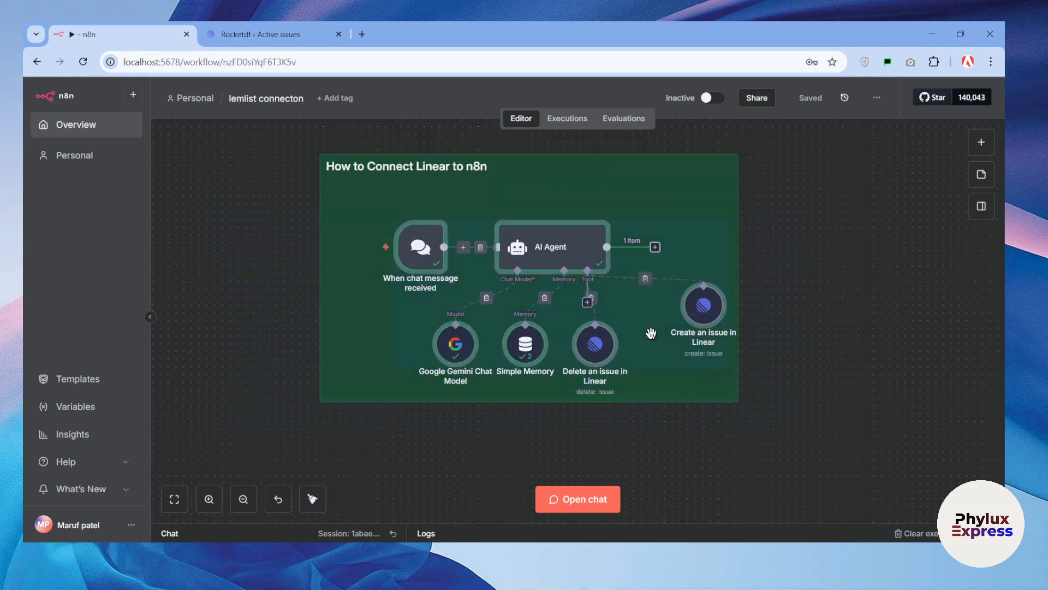
right_click(558, 237)
left_click(600, 441)
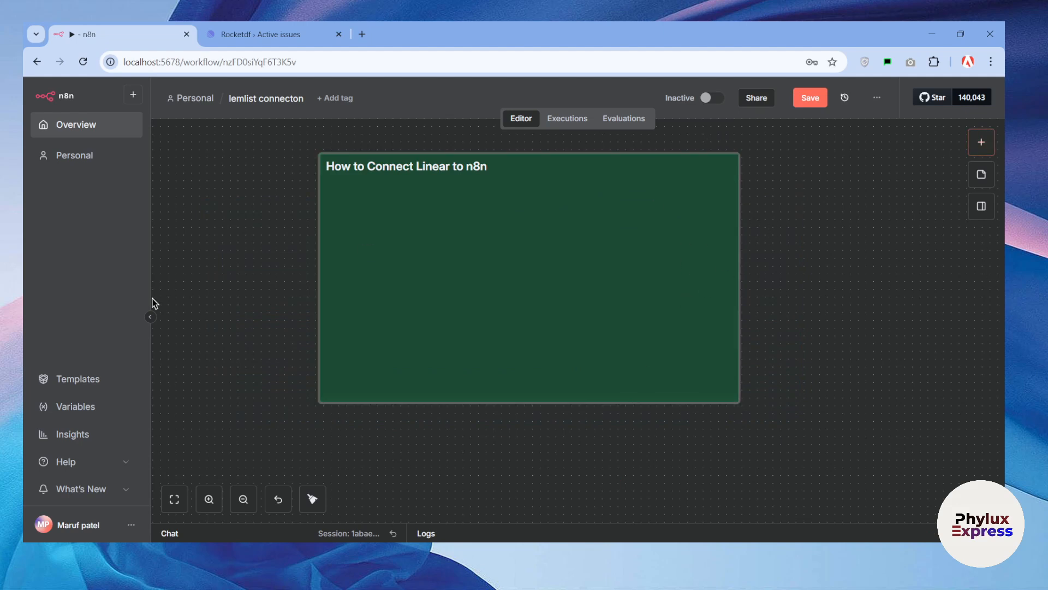
left_click(803, 99)
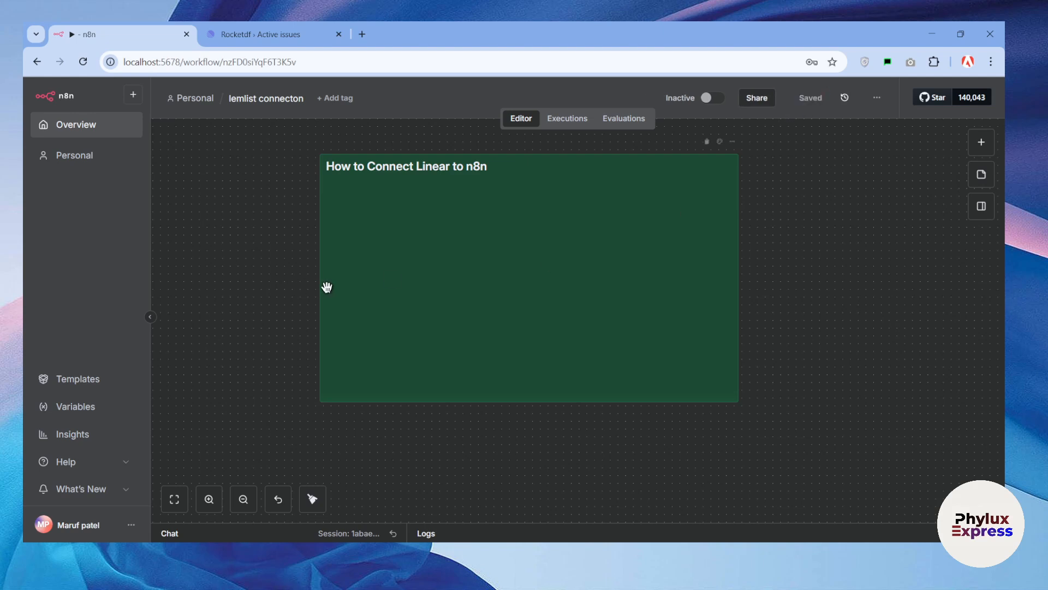
Add a Chat Trigger node as the start of the workflow, keeping its default parameters.
scroll(545, 313, "left", 2)
scroll(592, 313, "up", 1)
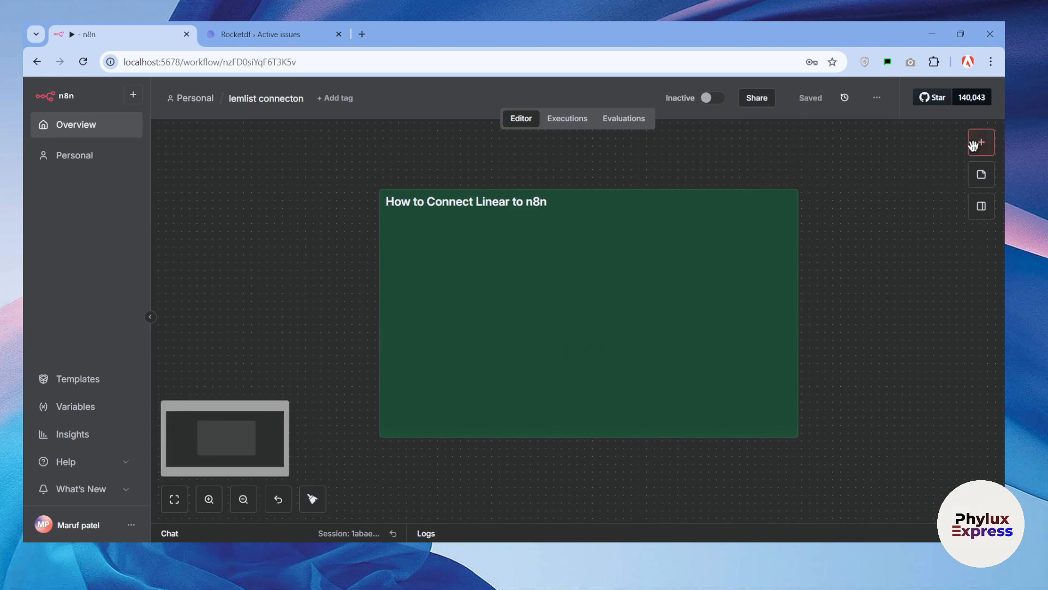
left_click(974, 145)
type("chat tri")
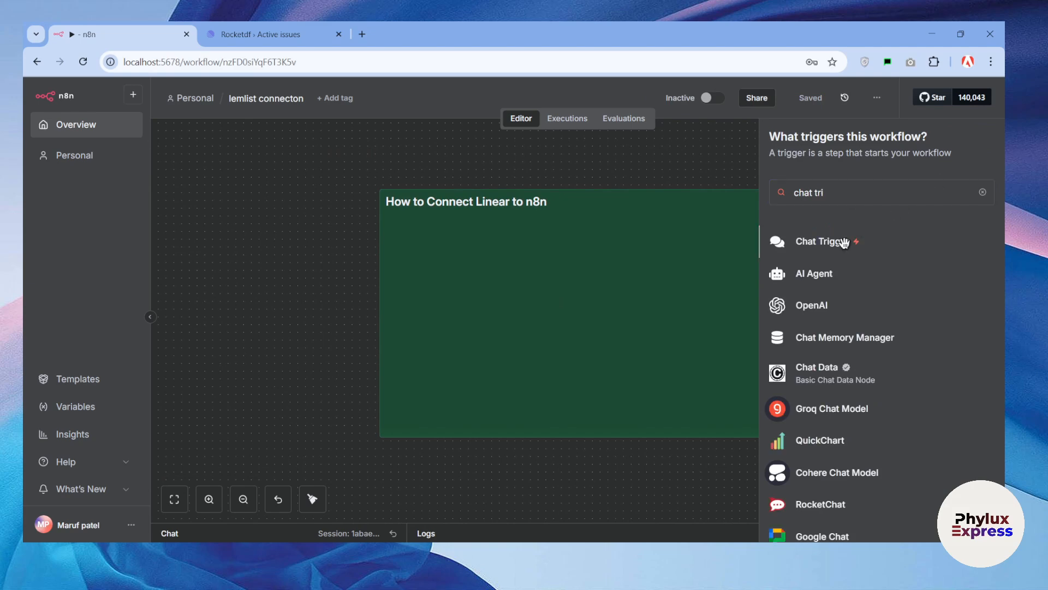
left_click(844, 243)
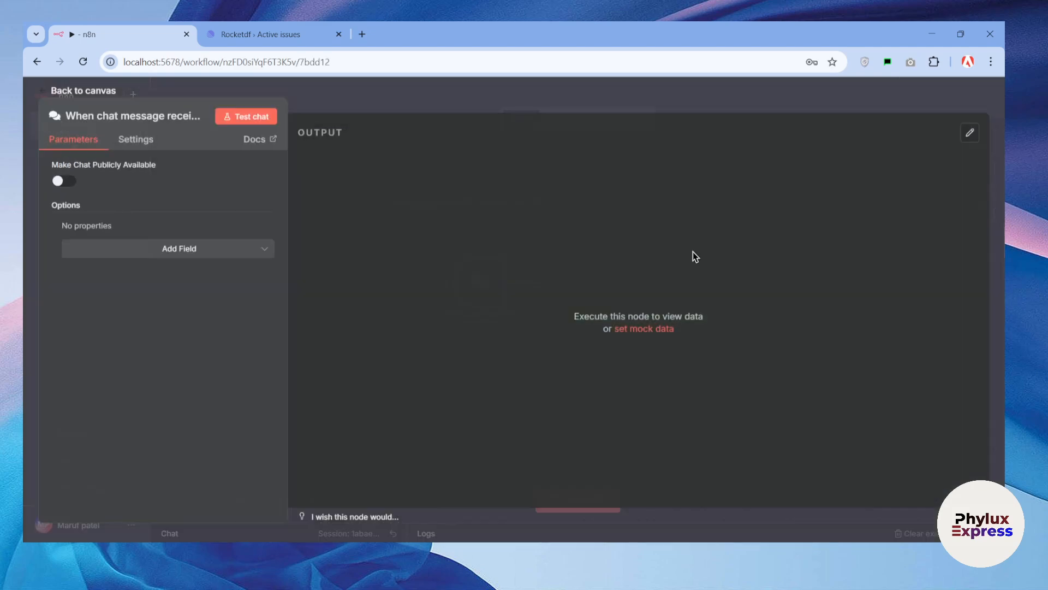
left_click(606, 110)
Connect an AI Agent node after the chat trigger, keeping its default parameters.
left_click(538, 291)
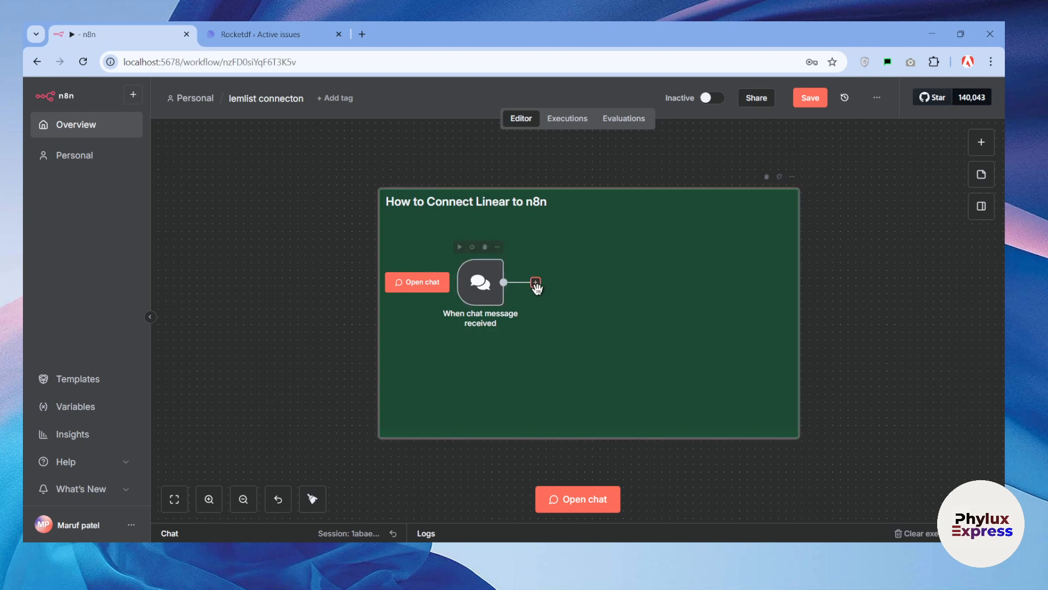
left_click(535, 283)
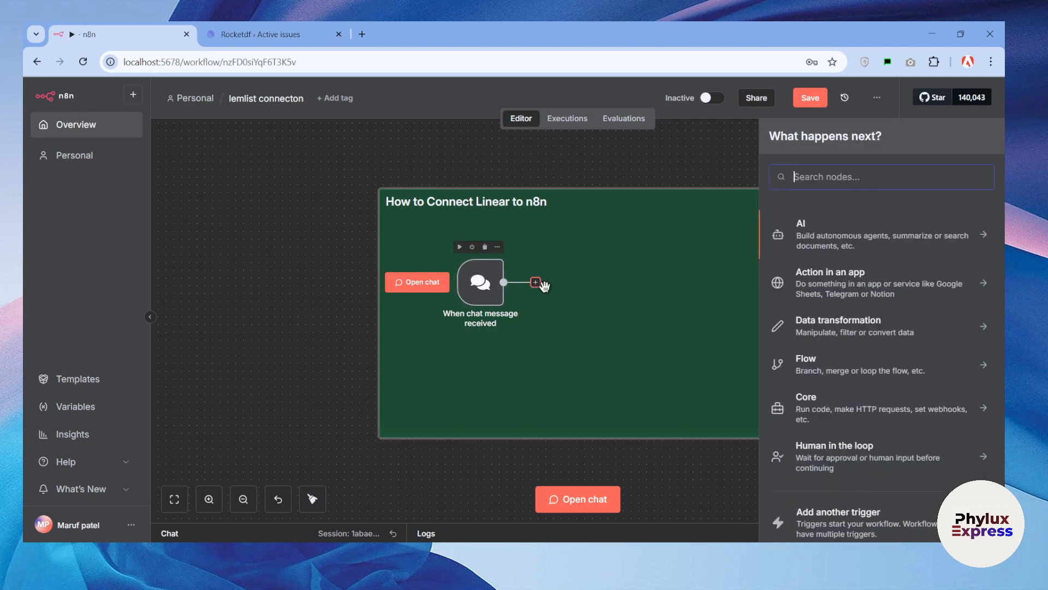
left_click(813, 237)
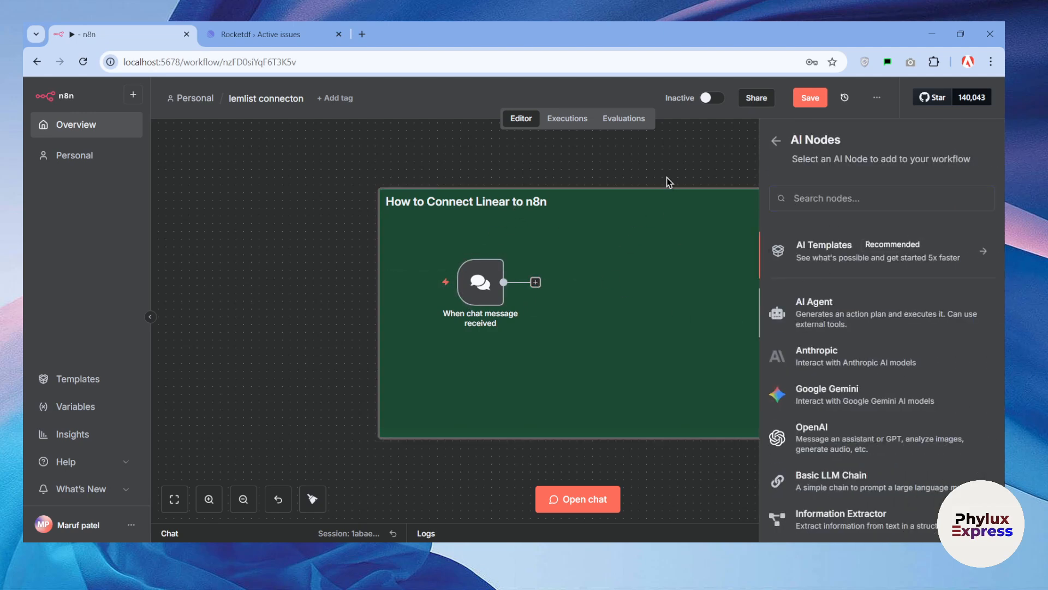
left_click(813, 302)
left_click(713, 98)
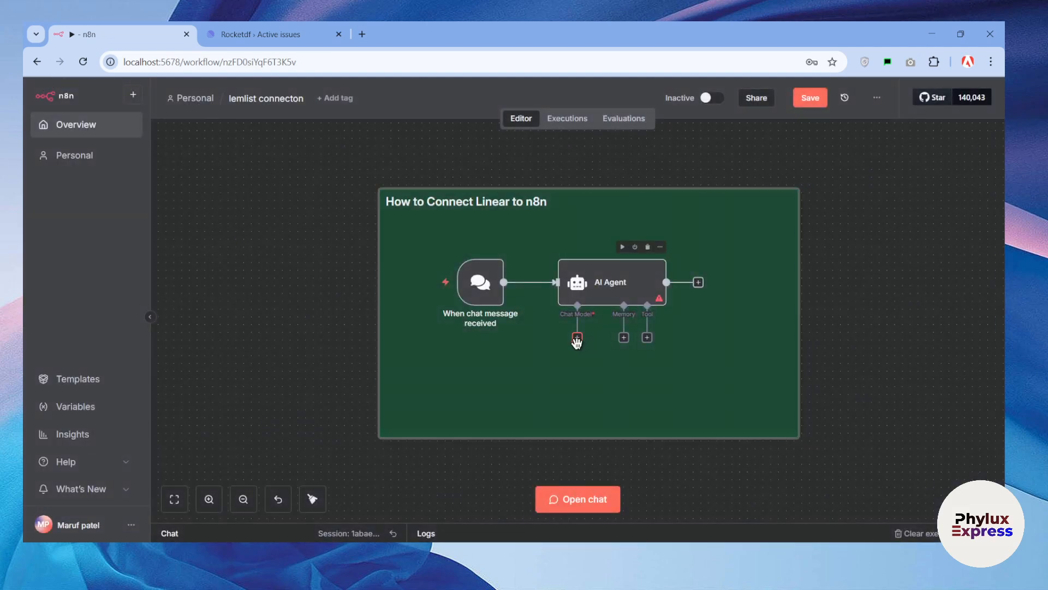
Attach a Google Gemini Chat Model to the AI Agent as its chat model.
left_click(577, 339)
scroll(850, 423, "down", 3)
left_click(849, 341)
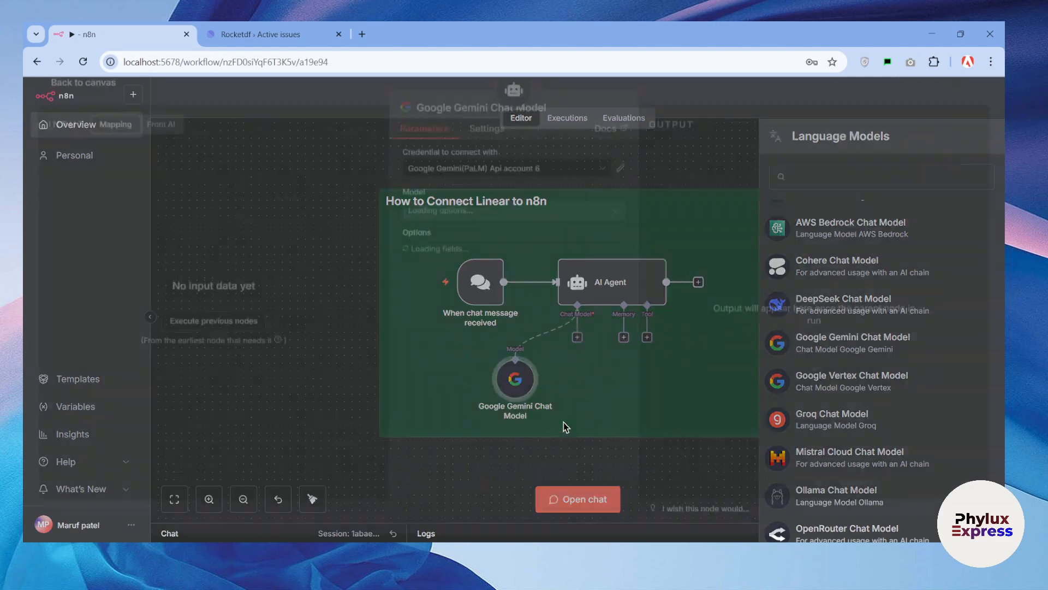
left_click(694, 125)
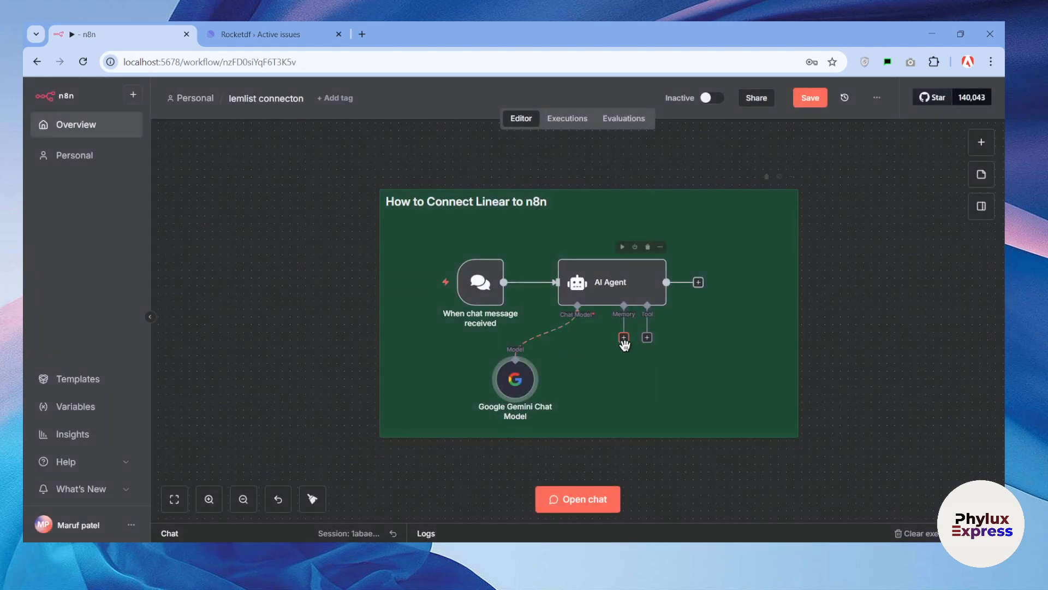
Attach a Linear Tool to the AI Agent and move its node slightly lower inside the sticky note.
left_click(647, 339)
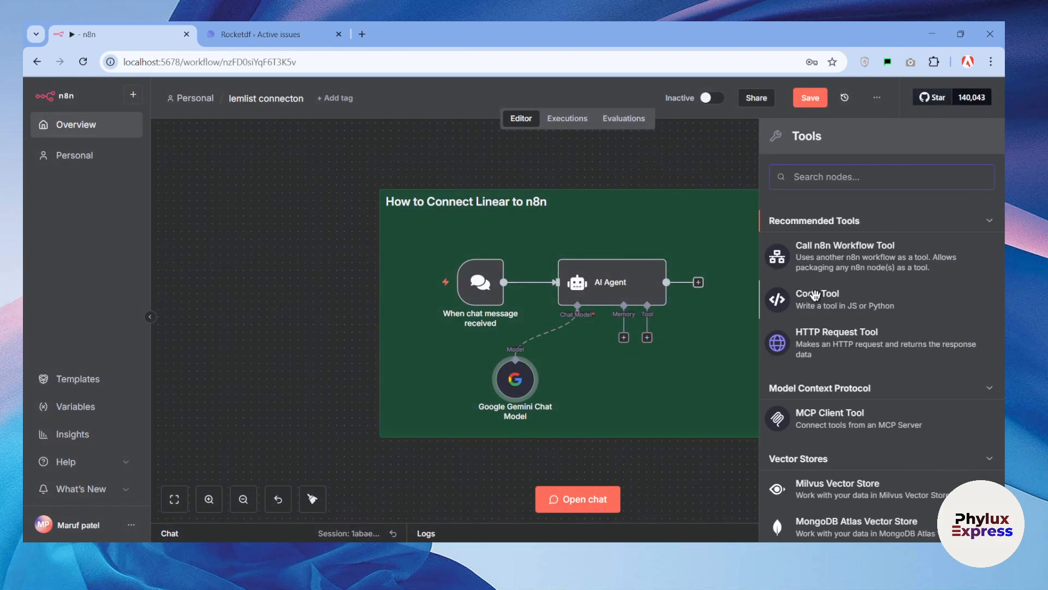
type("lnea")
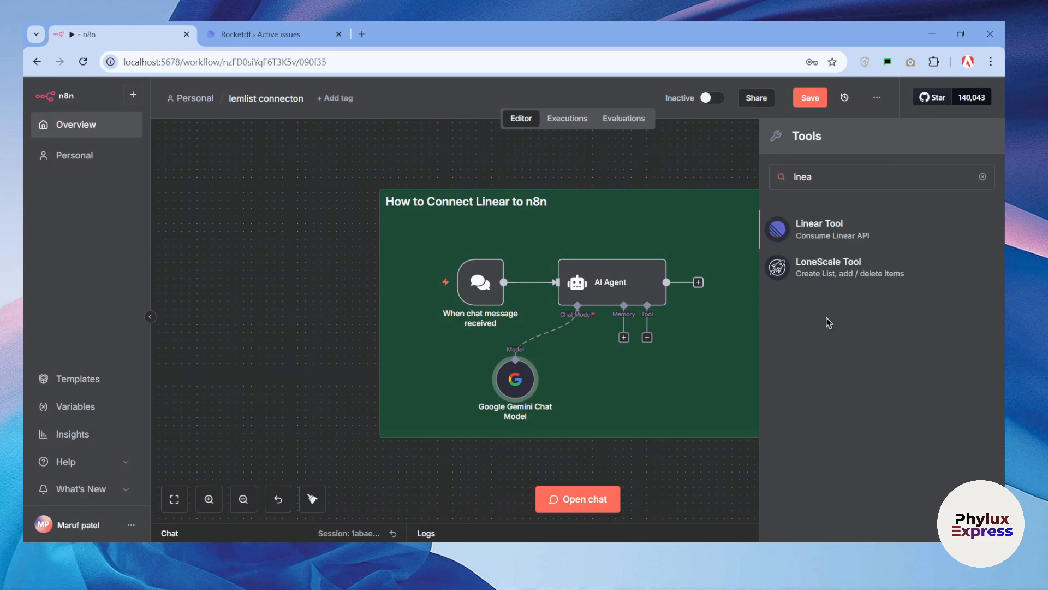
key("Return")
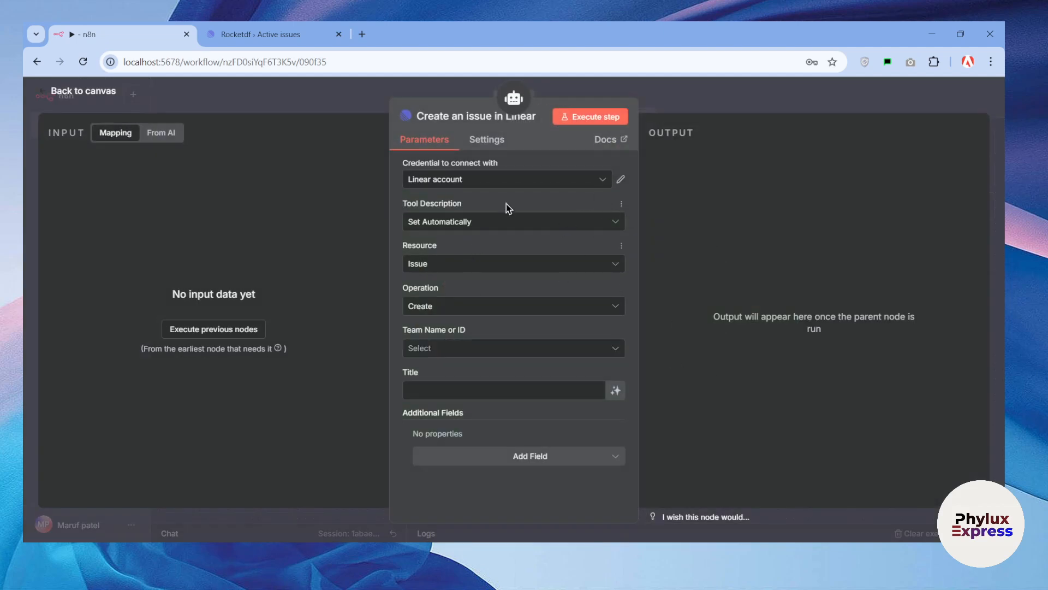
left_click(644, 97)
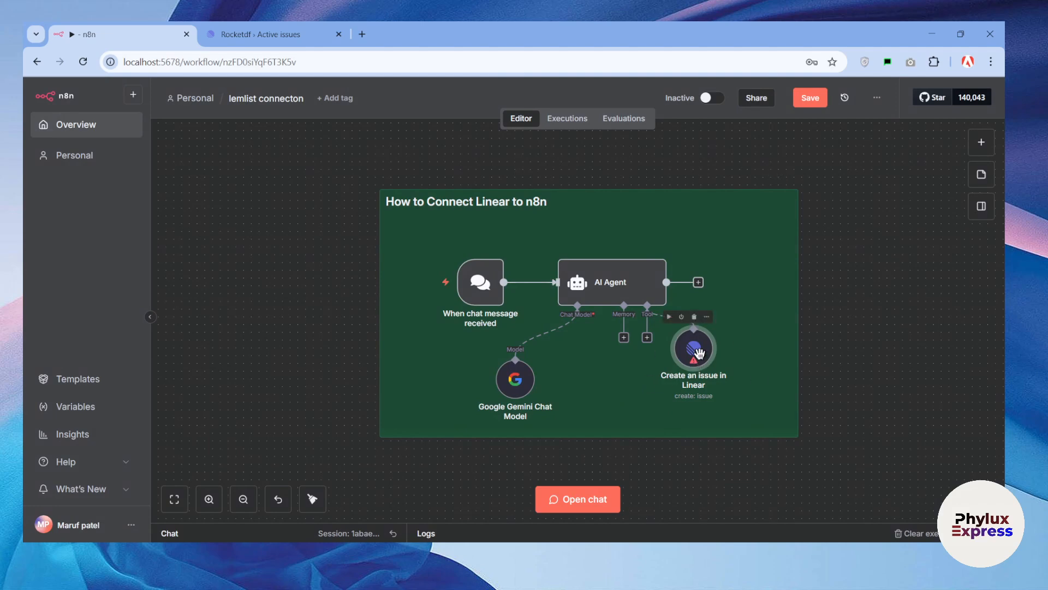
left_click_drag(704, 357, 696, 387)
Start a new Linear credential from the settings of the Linear node that creates an issue.
double_click(686, 379)
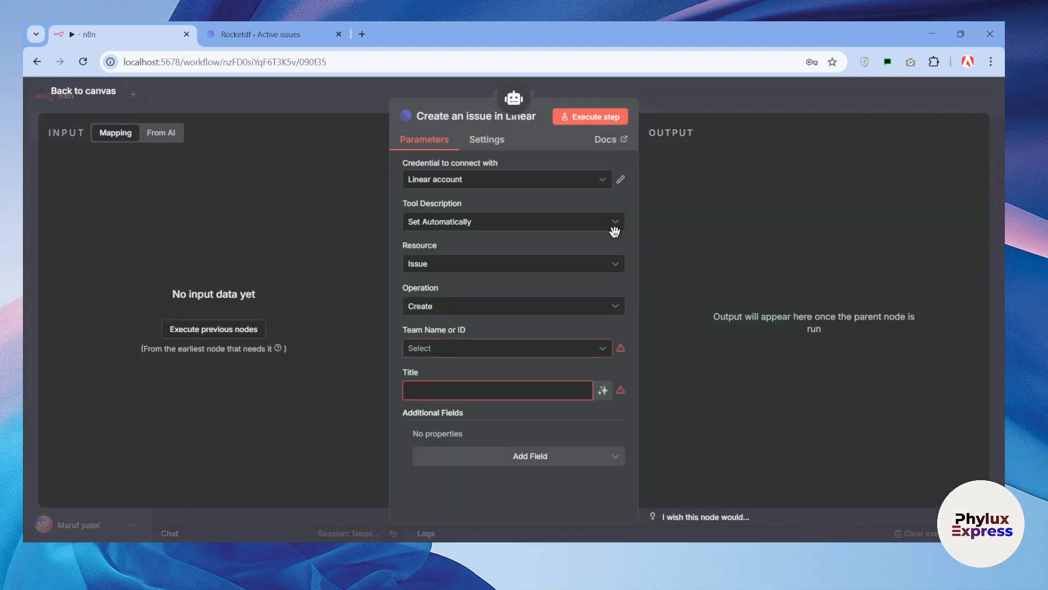
left_click(527, 177)
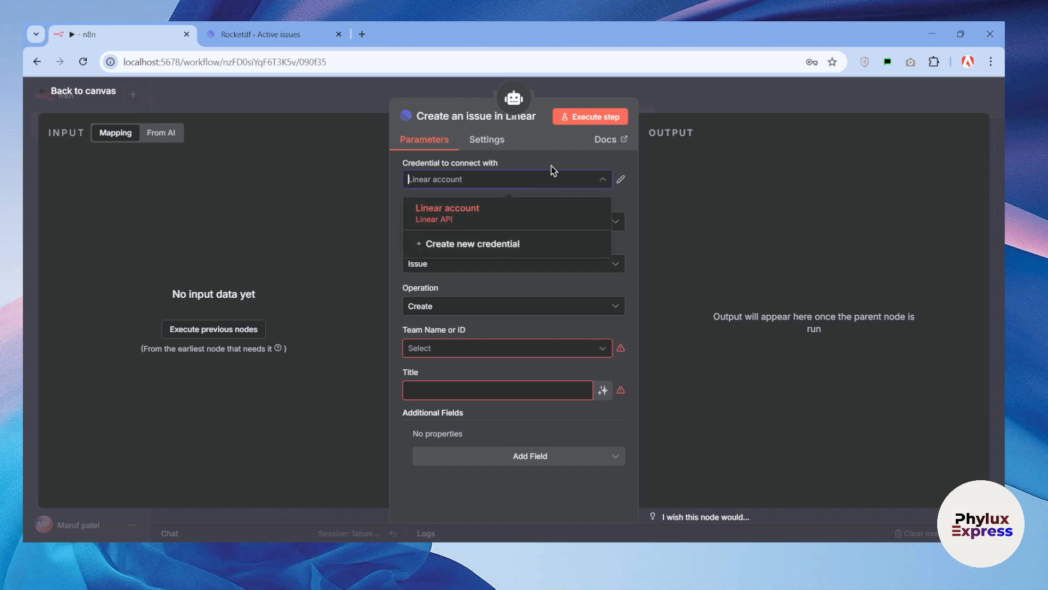
left_click(489, 245)
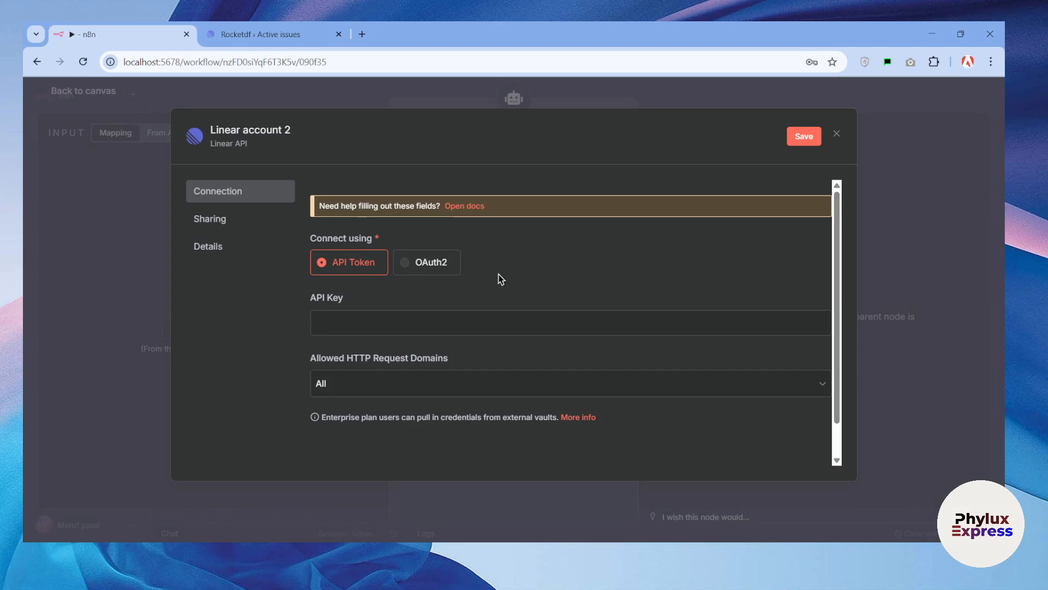
Compare the fields of the API Token and OAuth2 connection methods, finishing with OAuth2 selected.
left_click(447, 268)
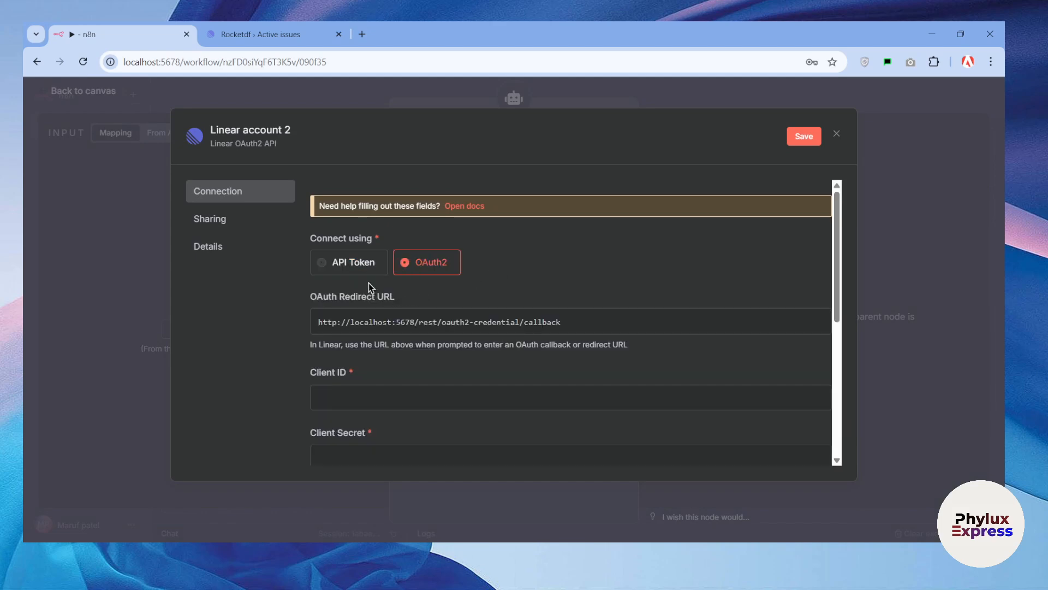
left_click(342, 263)
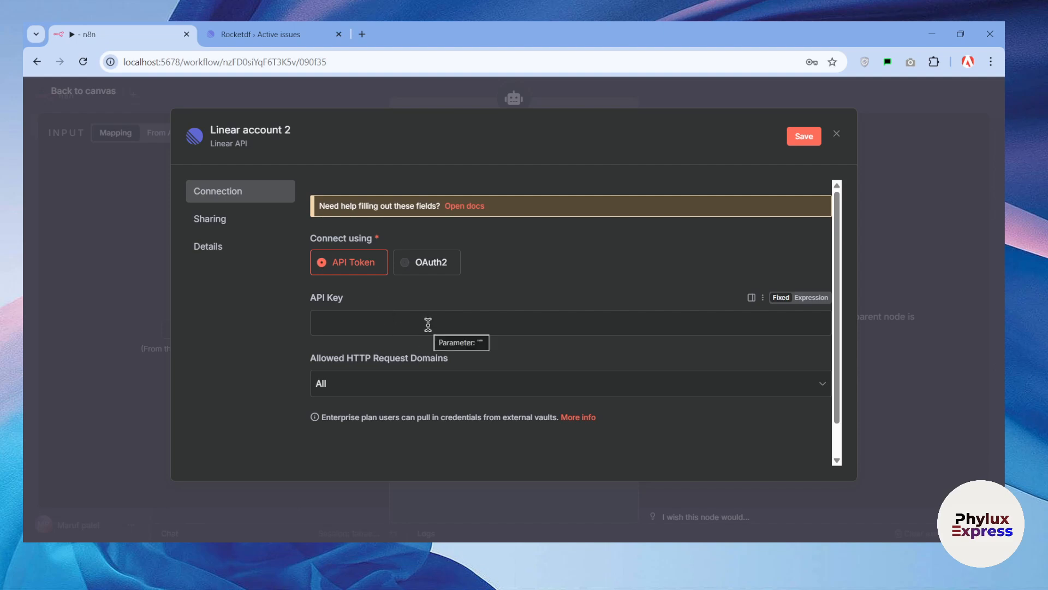
left_click(428, 325)
left_click(420, 270)
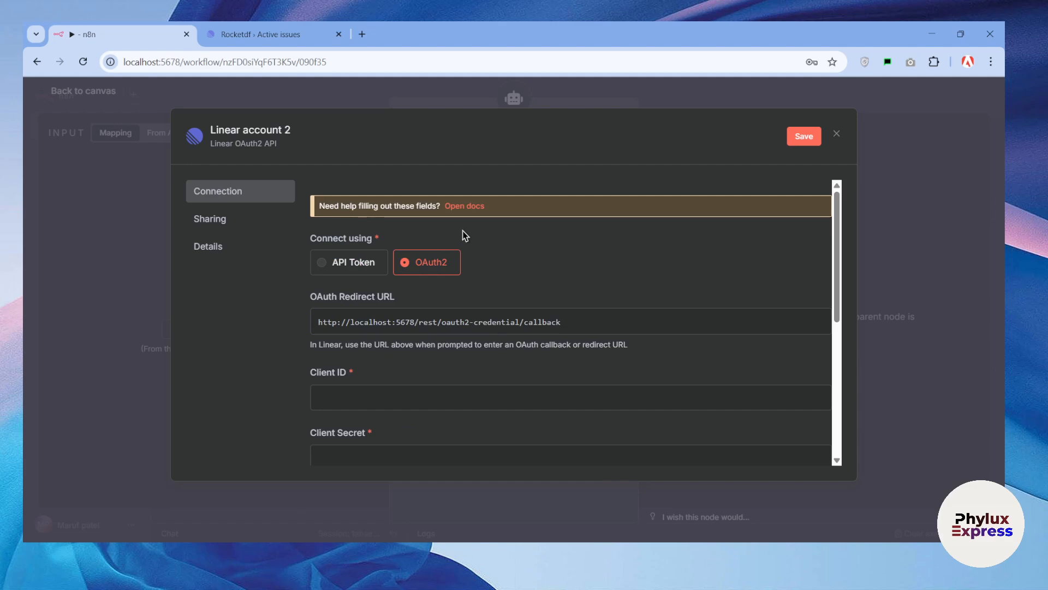
Open the n8n documentation for Linear credentials and examine the requirements for using an API key and OAuth2.
left_click(462, 207)
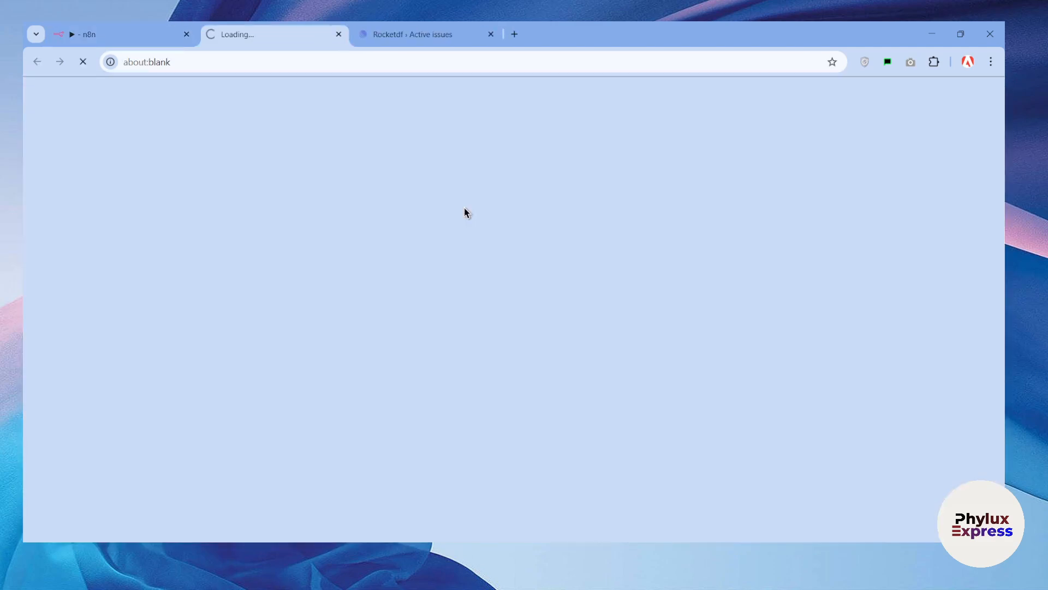
scroll(452, 322, "down", 10)
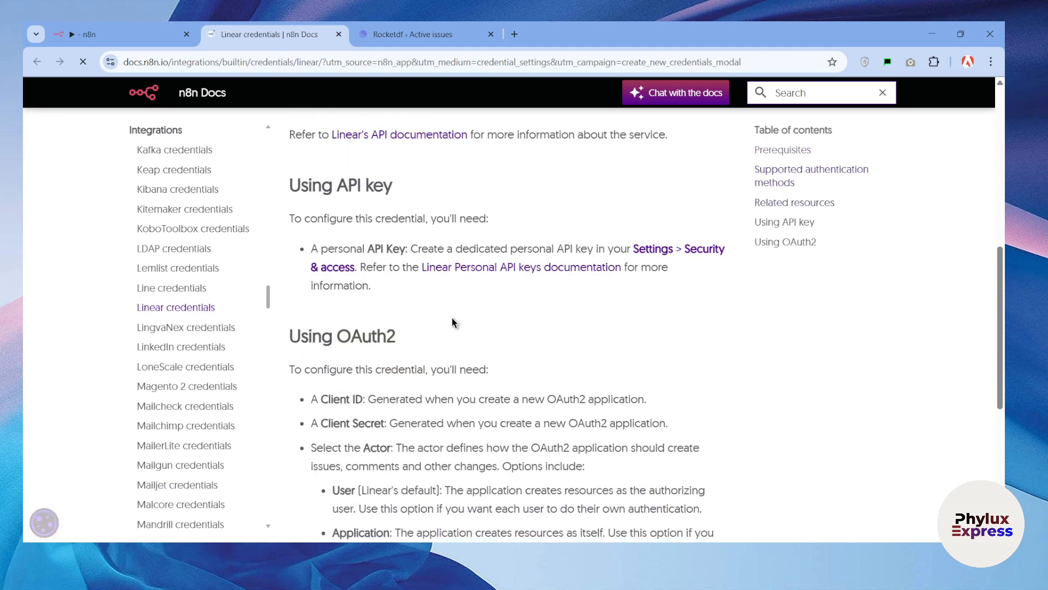
Review the Linear credential requirements for the API key and OAuth2 methods, down to the OAuth redirect instructions.
scroll(452, 322, "down", 4)
scroll(464, 308, "up", 2)
scroll(507, 312, "down", 1)
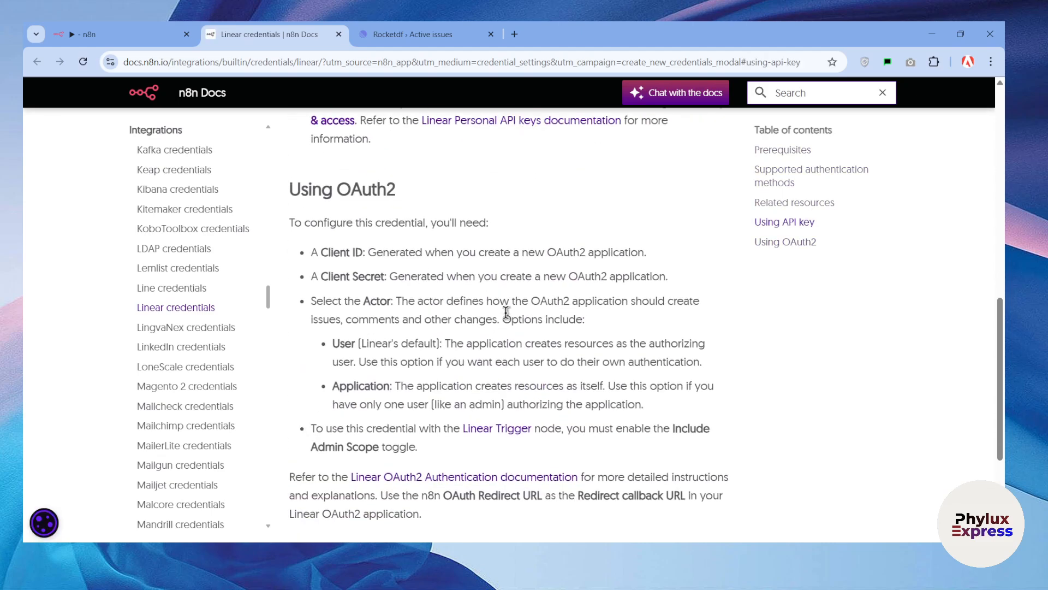
scroll(421, 299, "up", 2)
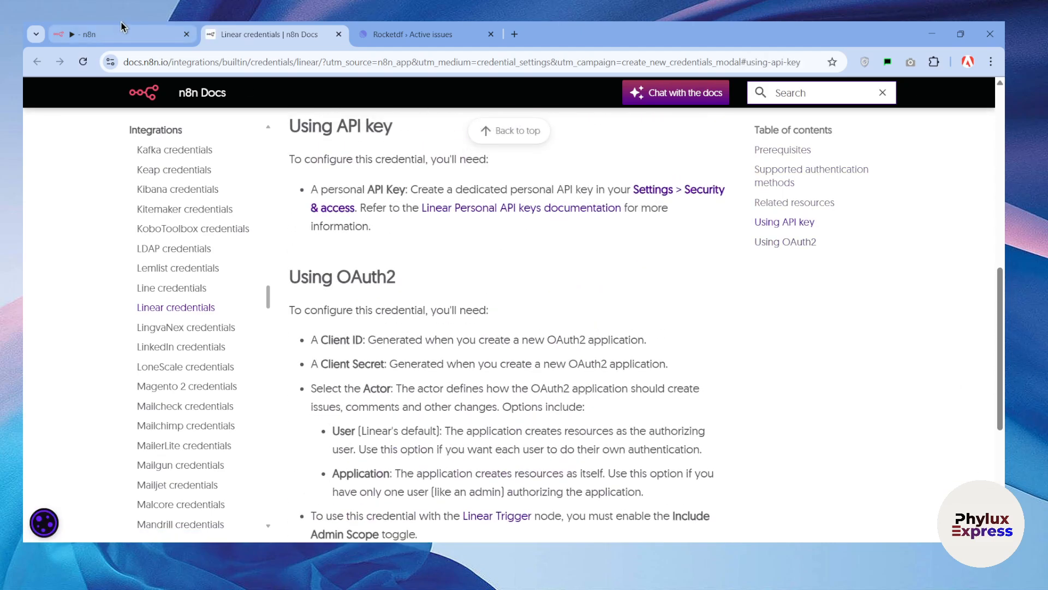
scroll(401, 385, "down", 2)
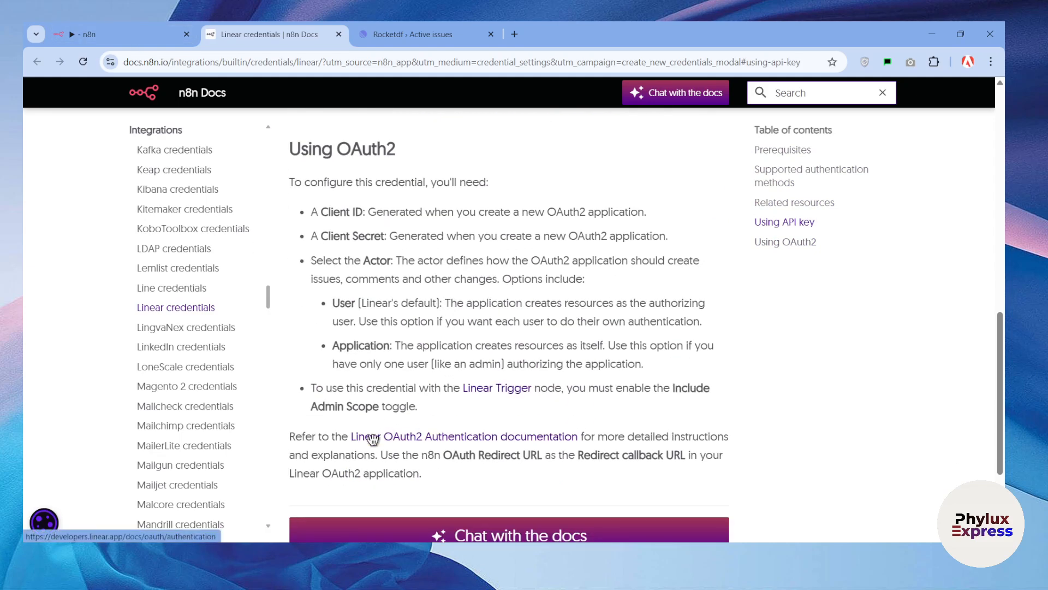
Open the Linear OAuth2 Authentication documentation linked from the n8n docs and look through the Linear Developers page.
left_click_drag(342, 437, 580, 437)
left_click(536, 444)
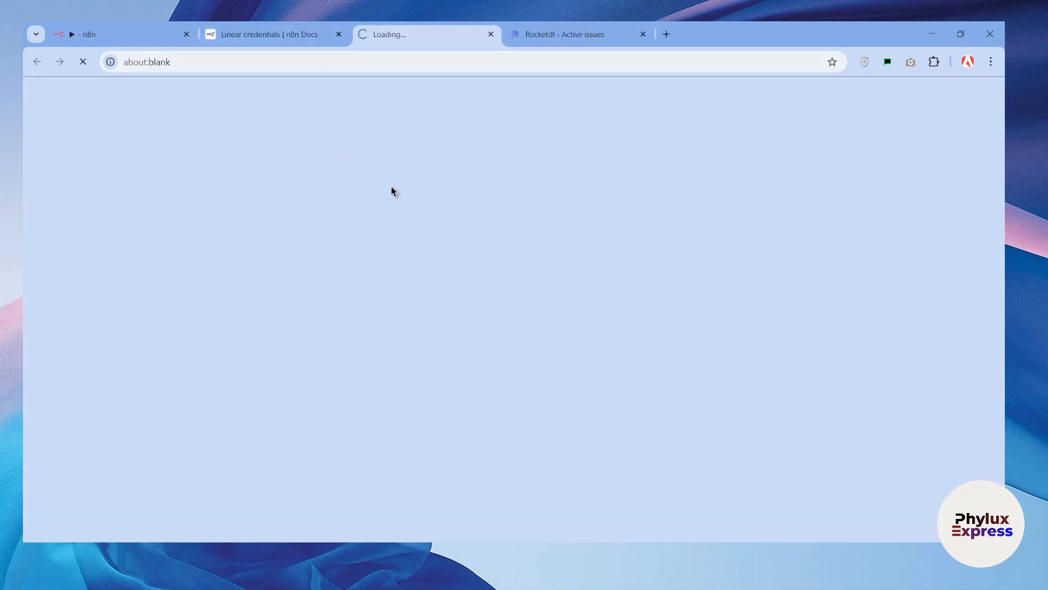
scroll(431, 317, "down", 3)
scroll(440, 333, "down", 4)
scroll(410, 379, "up", 3)
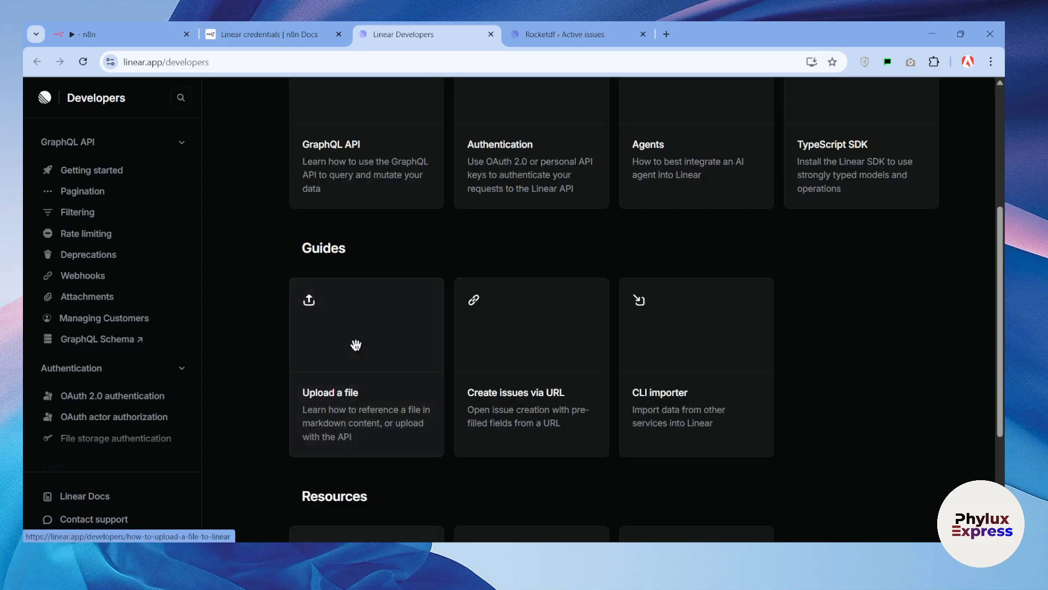
Return to the n8n Linear credential and set its connection method to API Token, ready to fill the API Key.
left_click(120, 34)
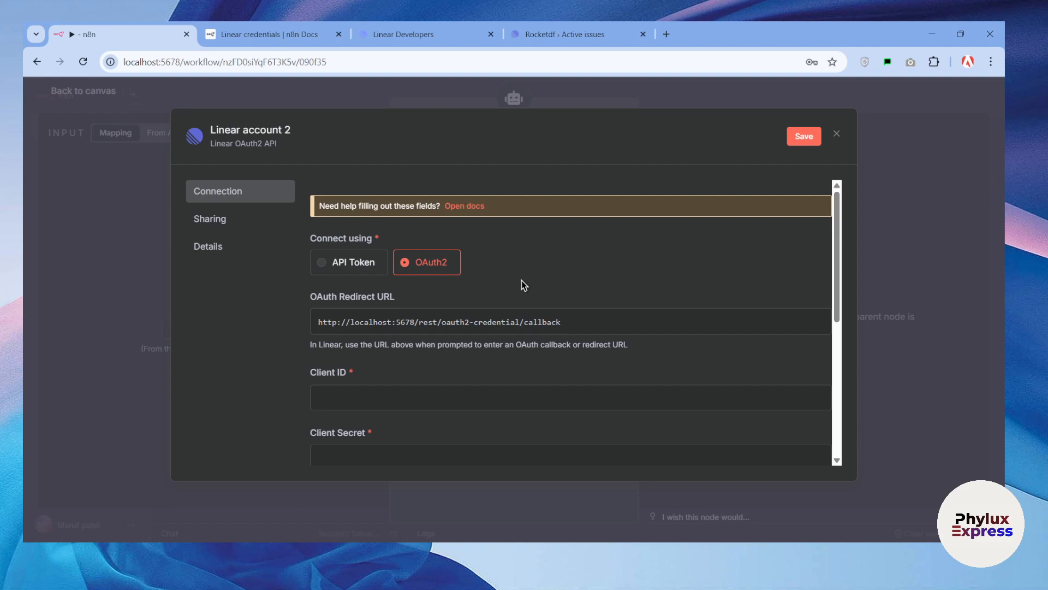
left_click(356, 271)
left_click(456, 317)
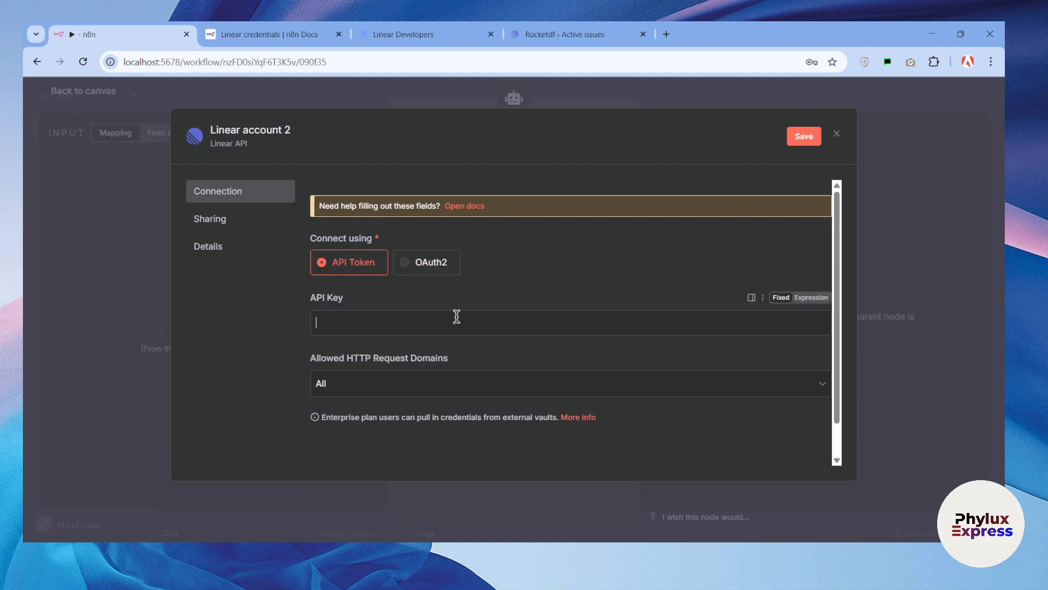
triple_click(328, 303)
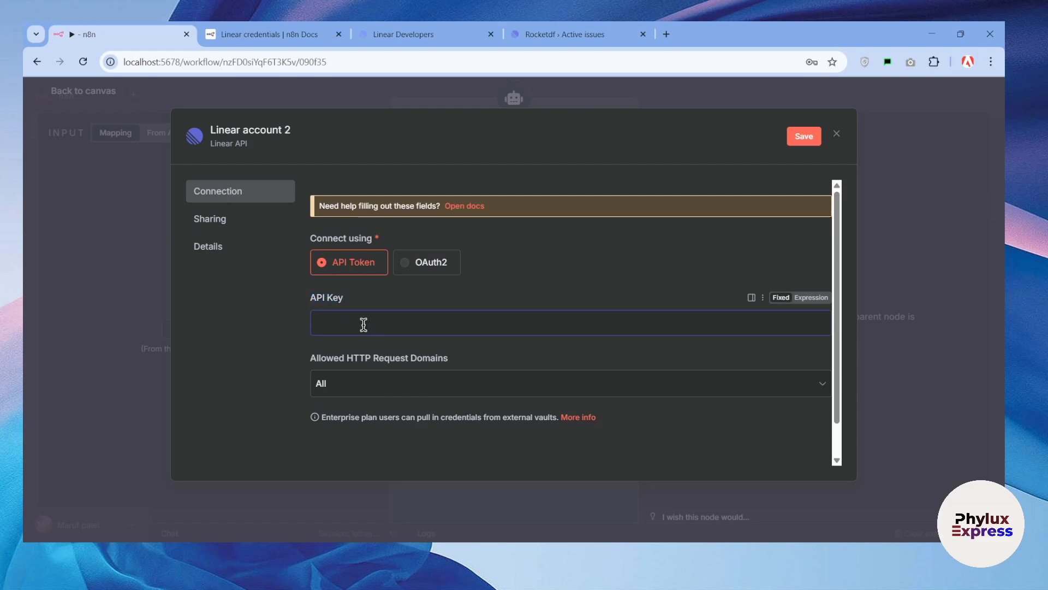
Switch to Linear and open the Security & access settings at the Personal API keys section.
left_click(577, 31)
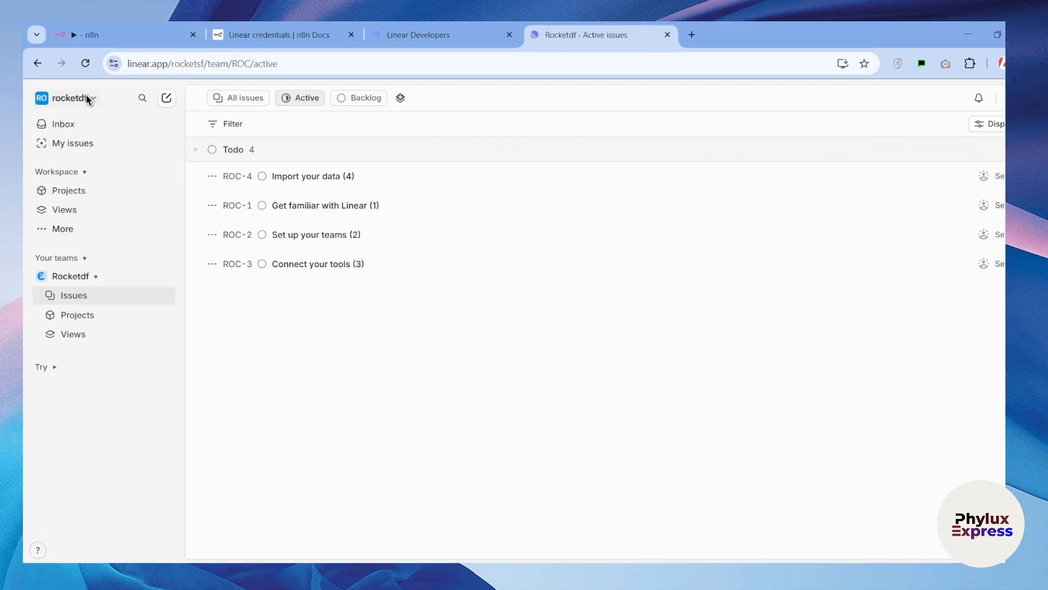
left_click(85, 97)
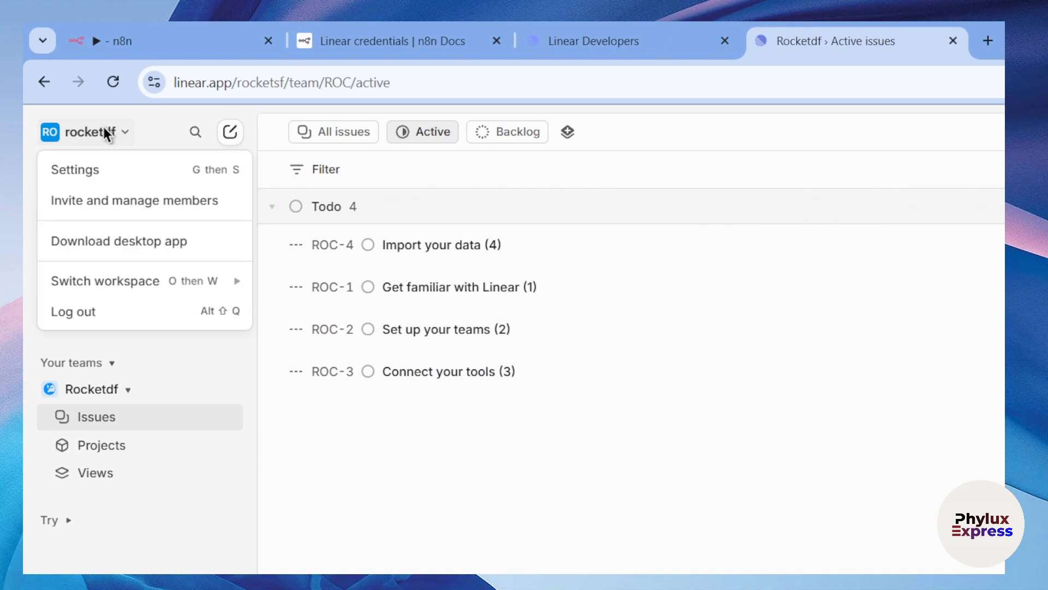
left_click(93, 175)
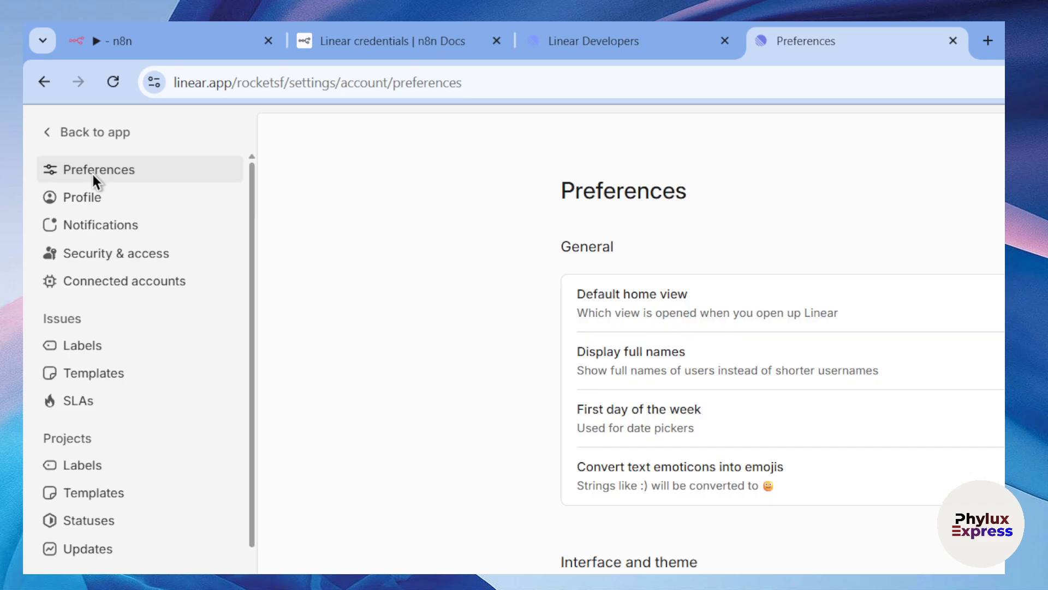
left_click(96, 254)
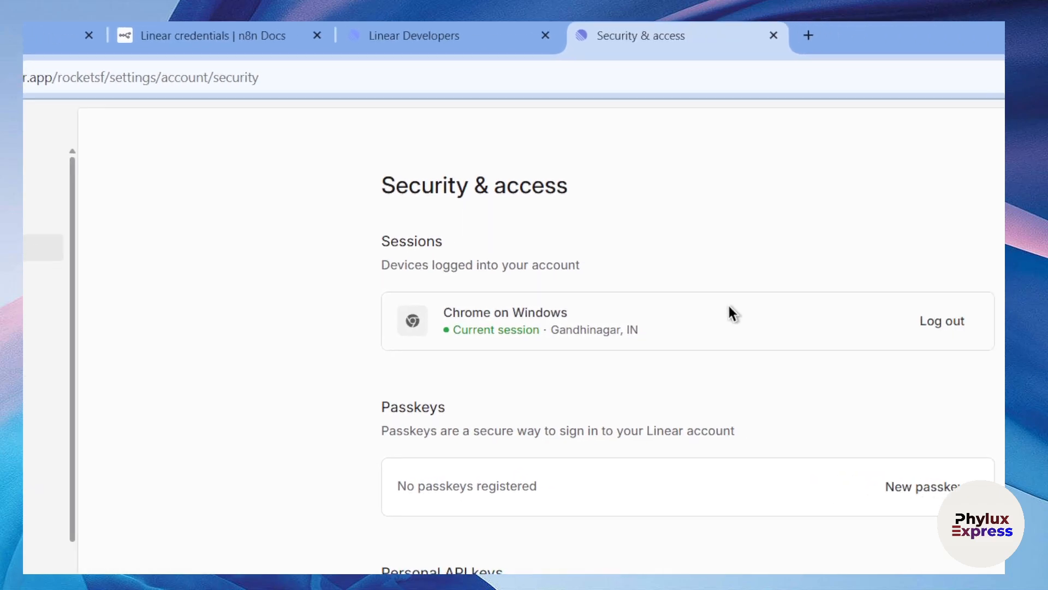
scroll(523, 230, "down", 3)
scroll(506, 248, "up", 3)
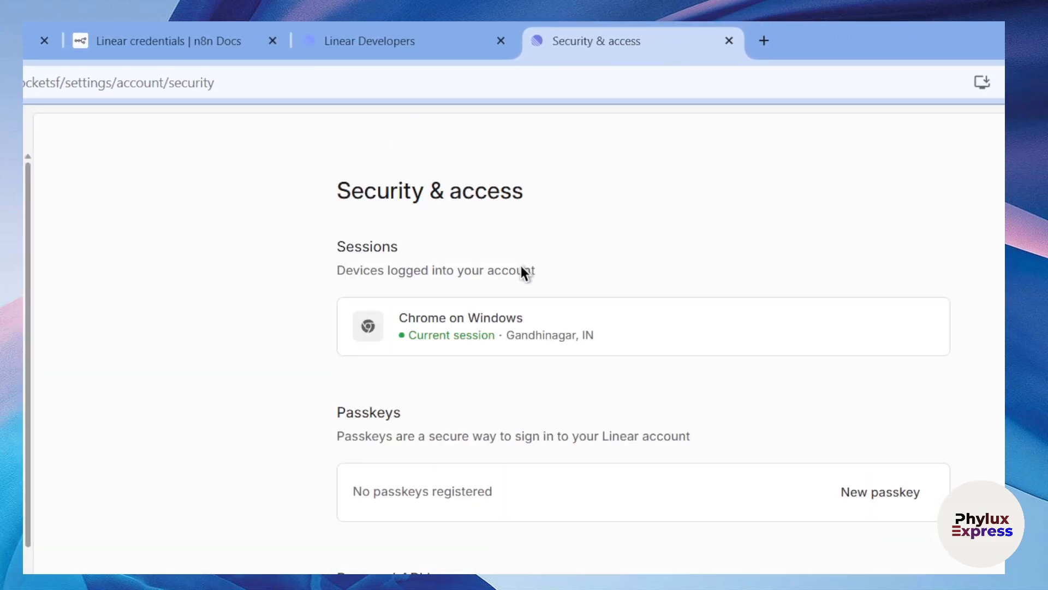
scroll(517, 249, "down", 2)
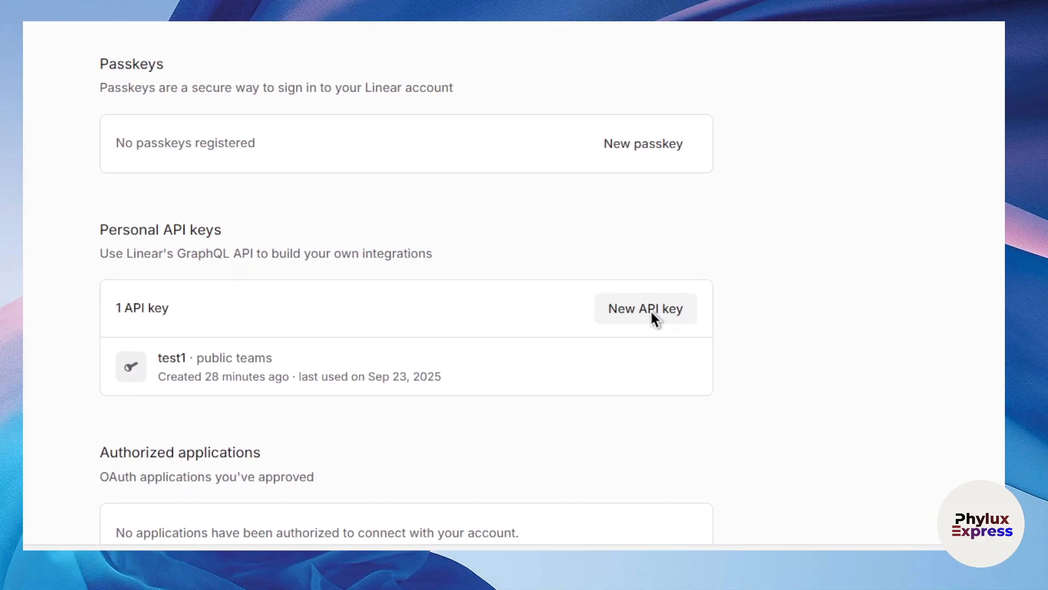
Start a new personal API key and name it TEST2.
left_click(637, 306)
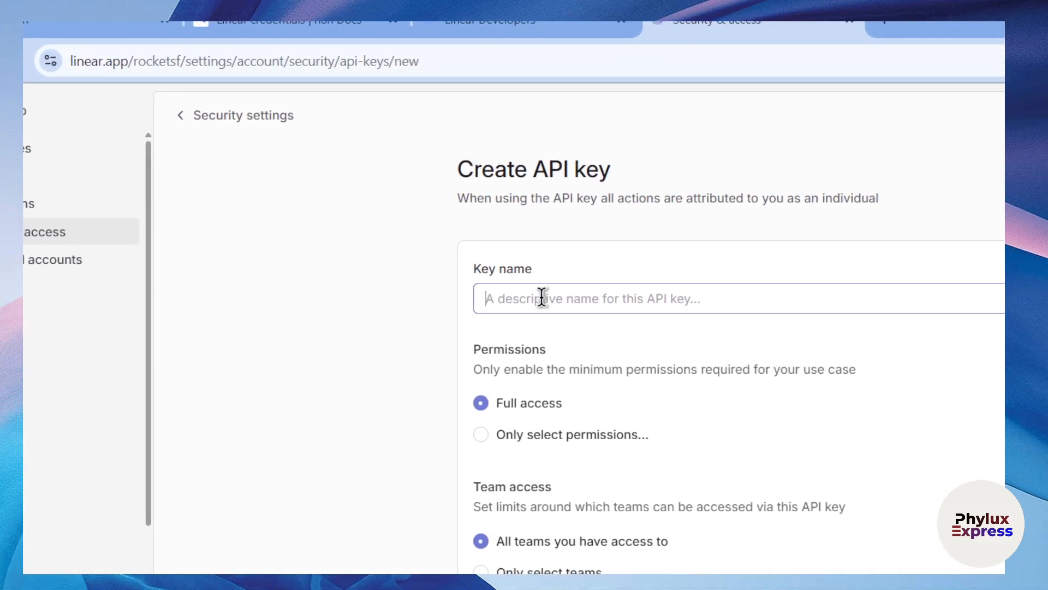
type("TEST2")
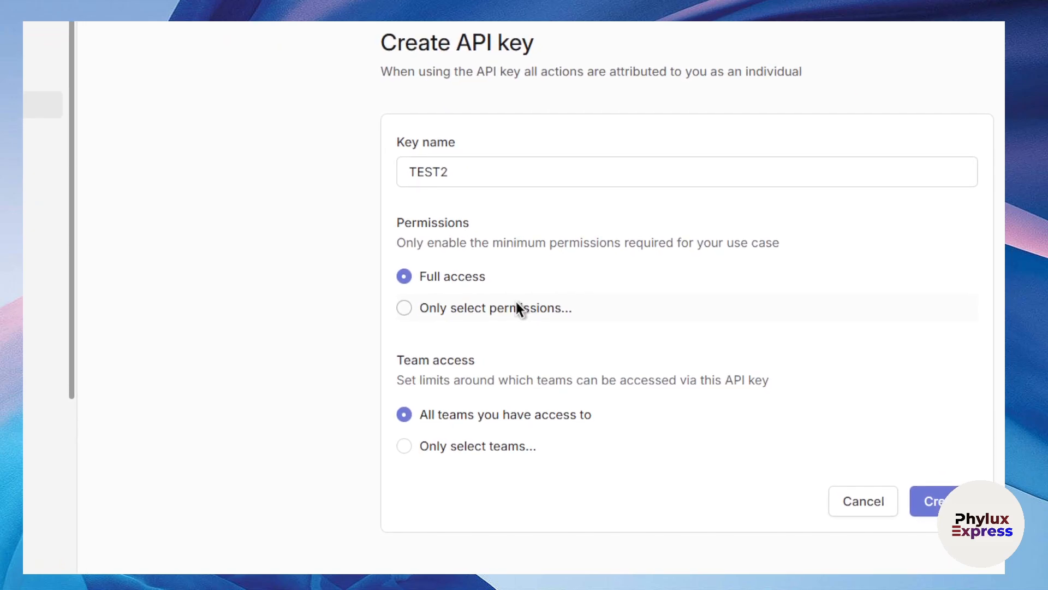
Try out selected permissions and a Rocketdf-only team limit for the key, going back to Full access and all teams.
left_click(508, 317)
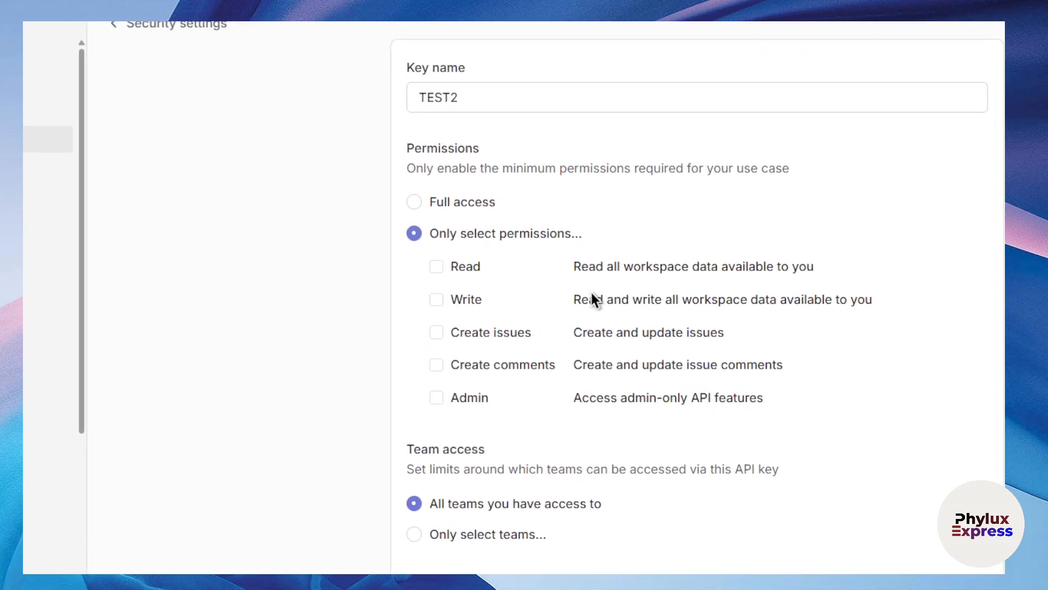
left_click(478, 264)
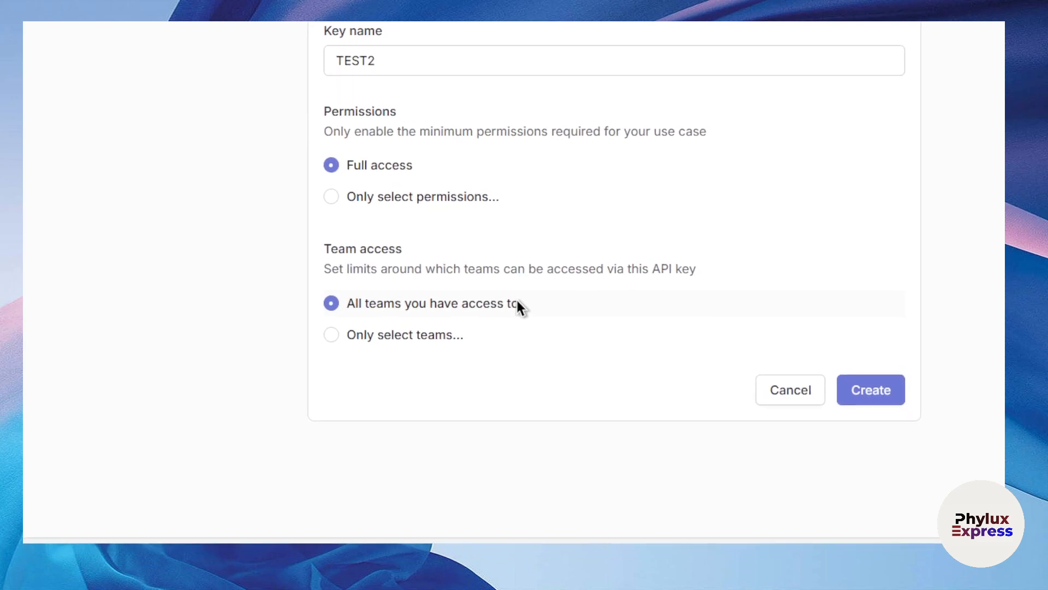
left_click(453, 333)
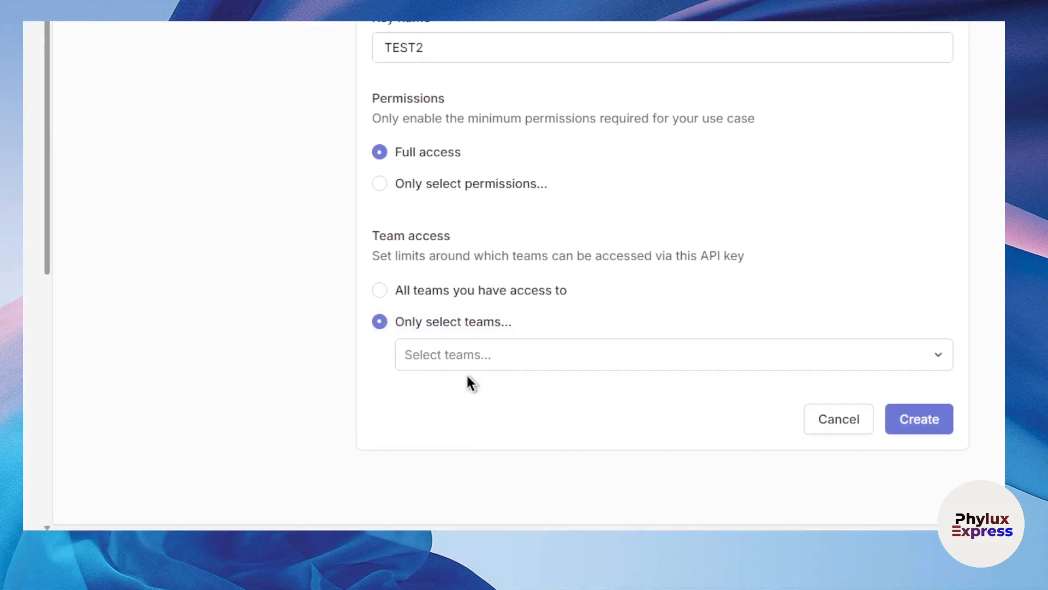
left_click(454, 353)
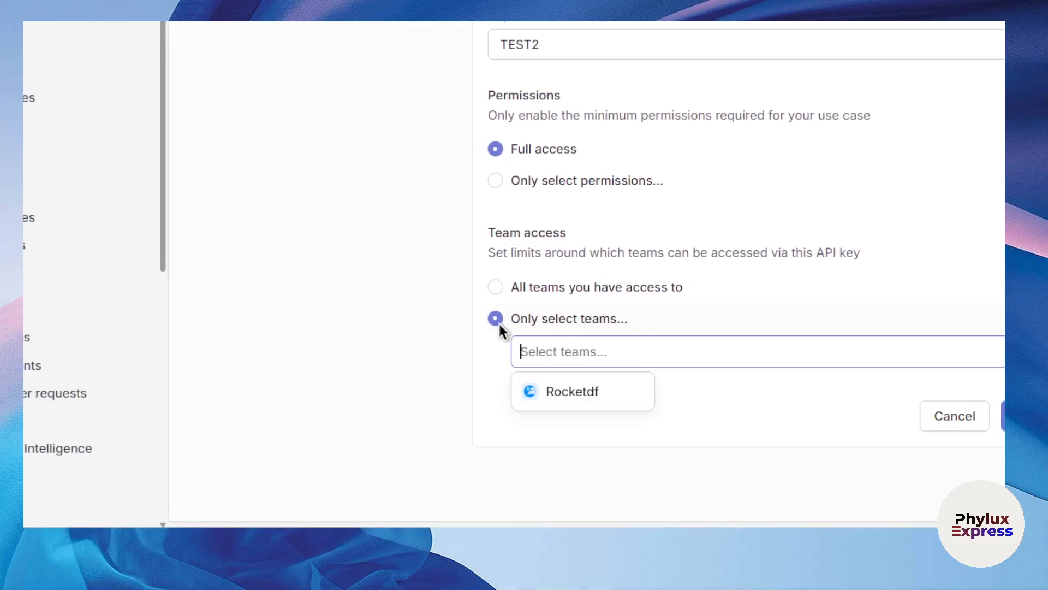
left_click(551, 391)
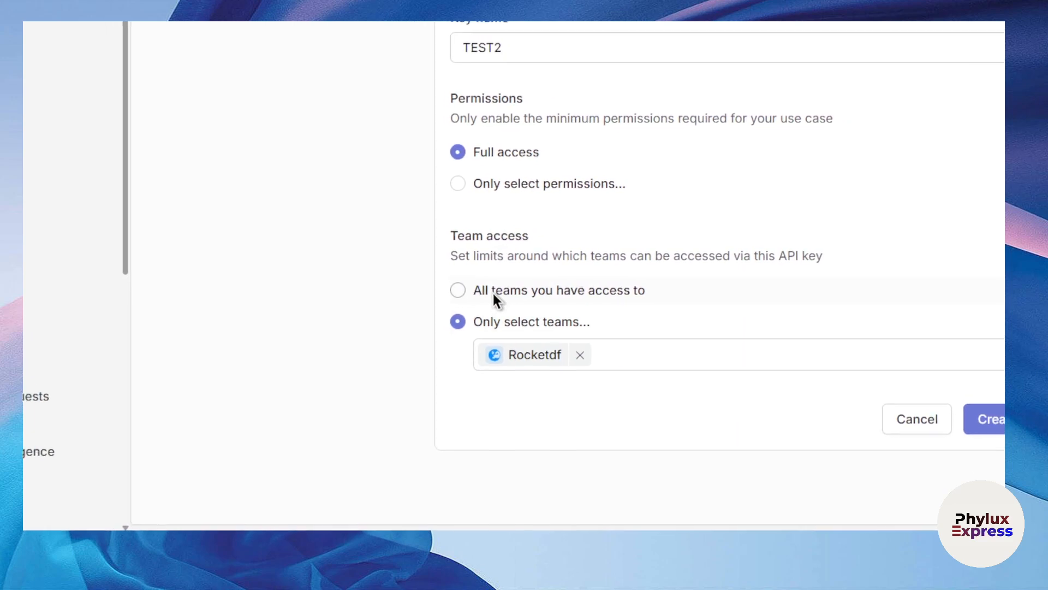
left_click(475, 288)
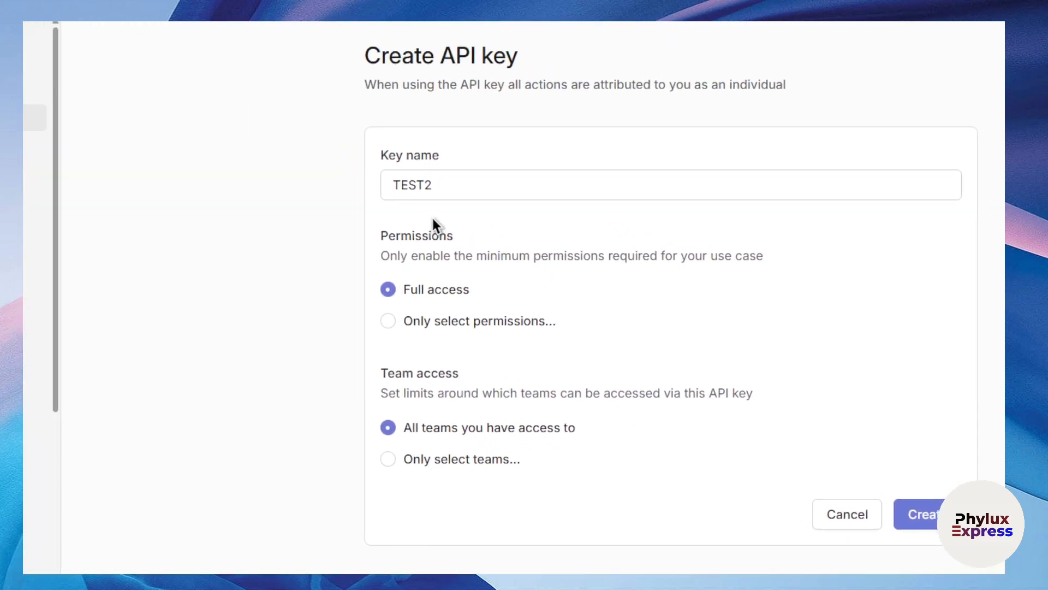
Create the API key, paste it into the API Key field of the n8n Linear credential and save the credential.
left_click(753, 431)
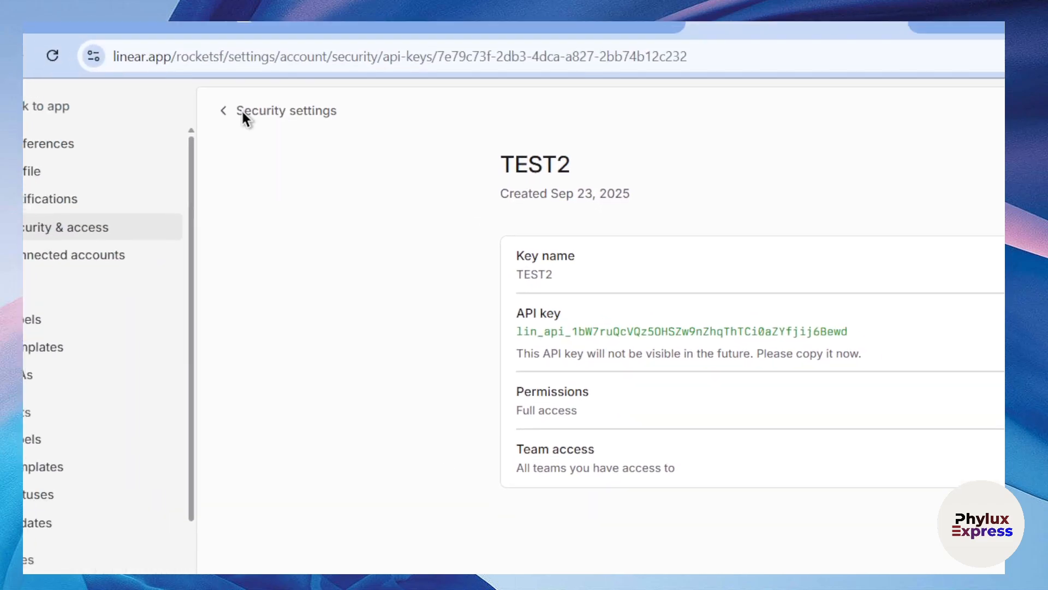
left_click(213, 38)
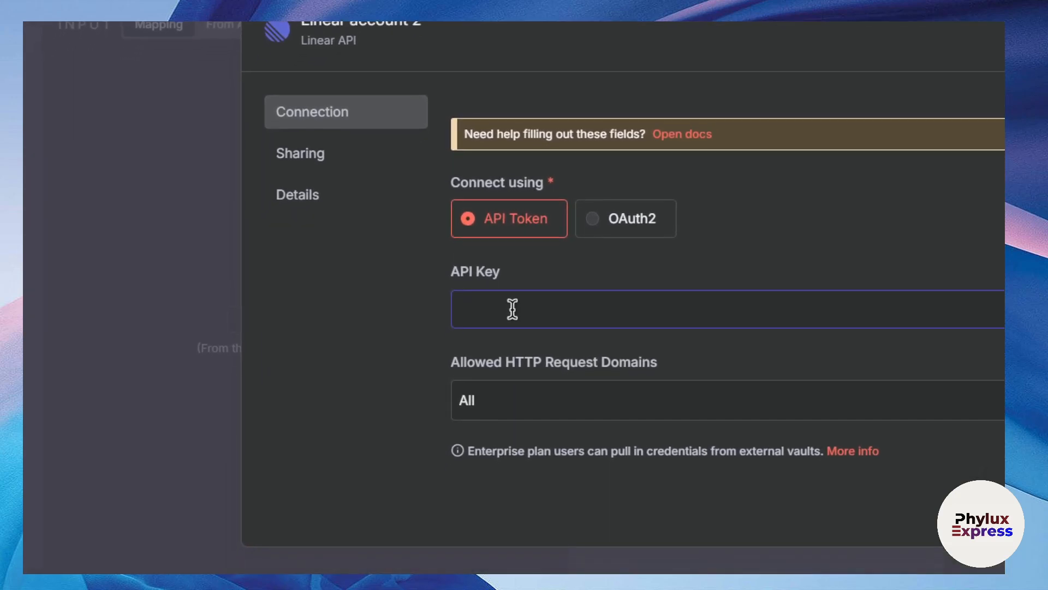
key("ctrl+v")
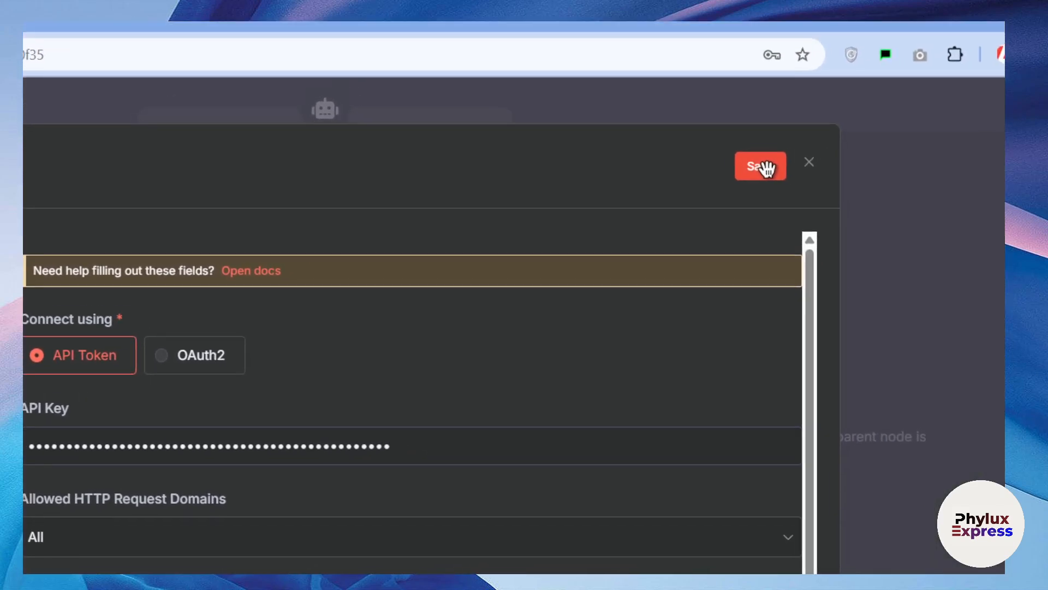
left_click(765, 168)
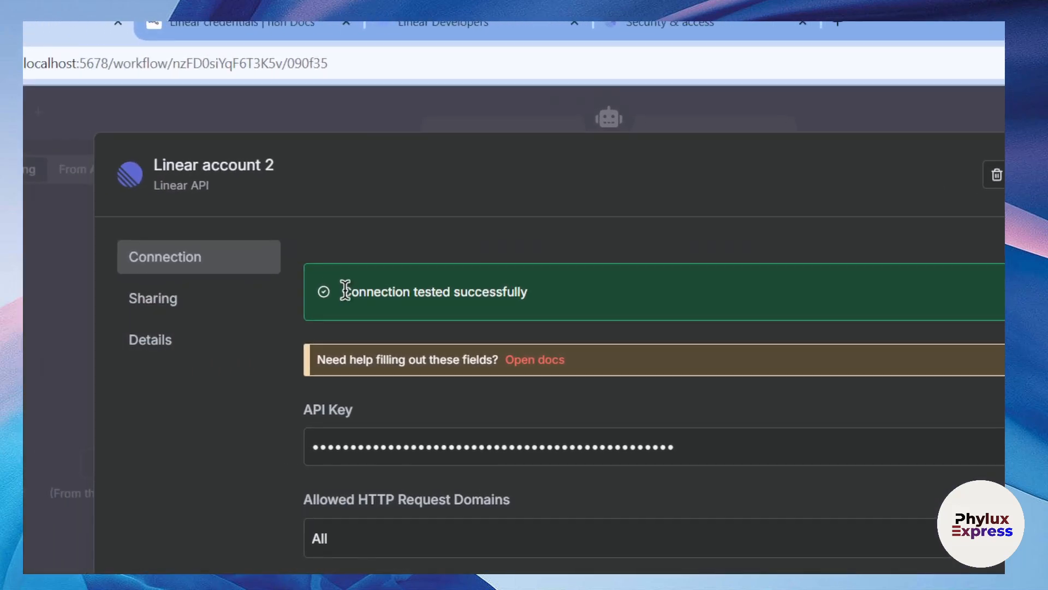
left_click_drag(2, 311, 221, 323)
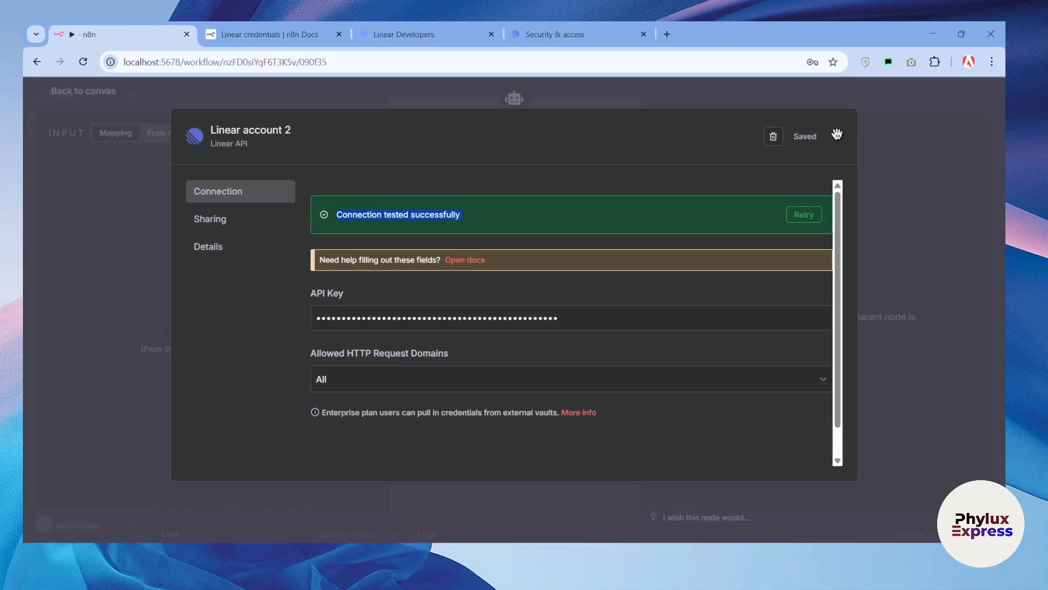
left_click(837, 134)
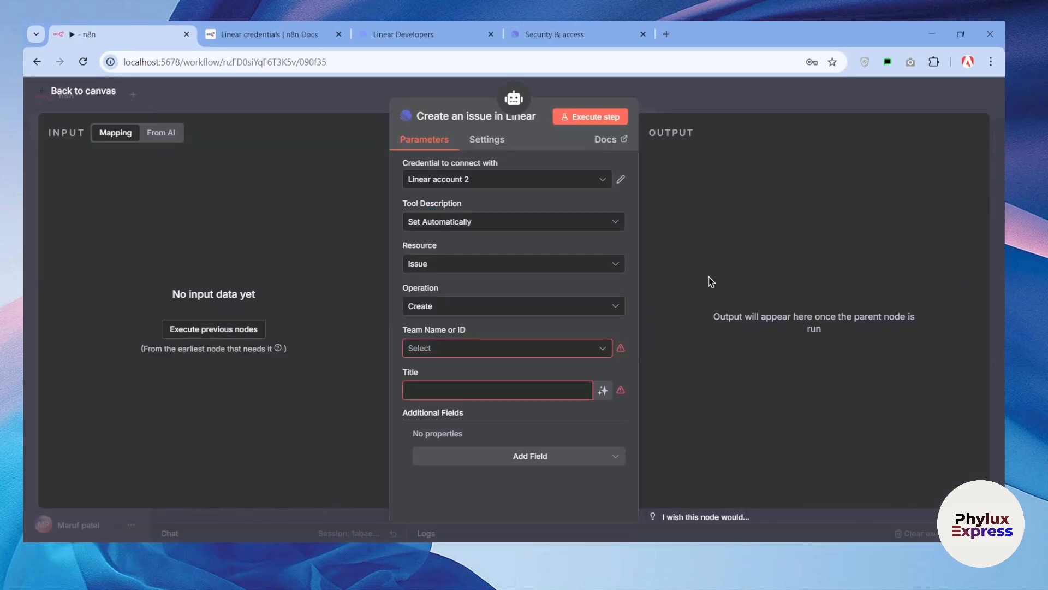
left_click(699, 112)
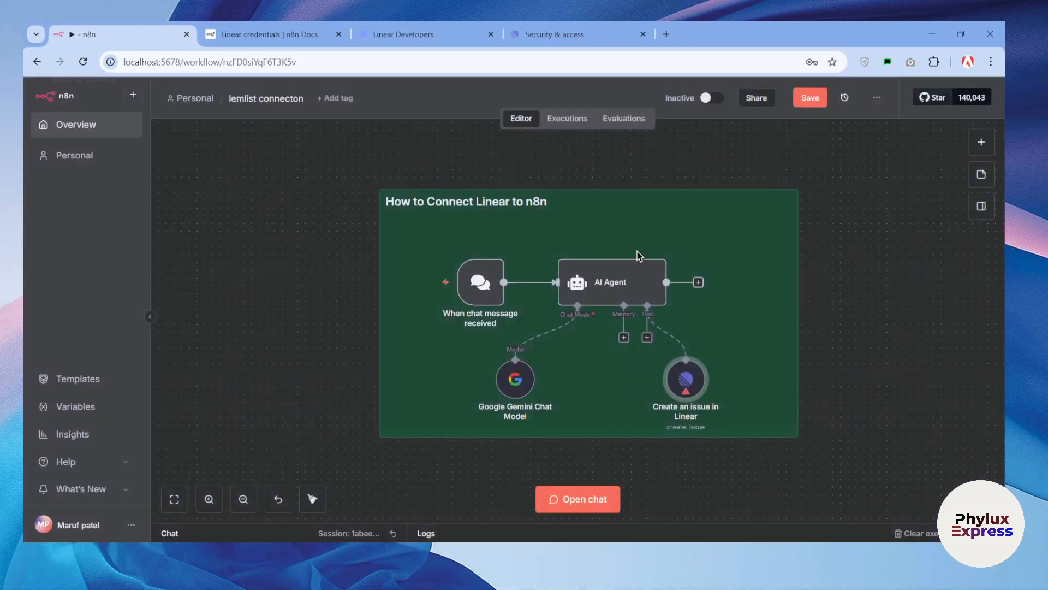
Reposition the Linear issue node below the AI Agent inside the sticky note and check its settings.
scroll(747, 371, "up", 2)
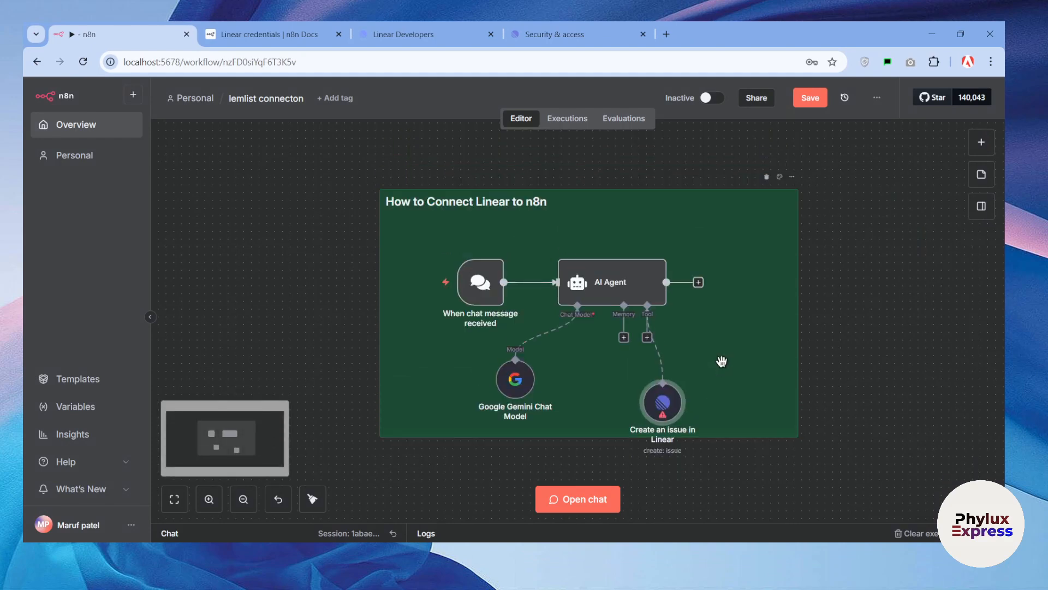
left_click_drag(675, 407, 766, 371)
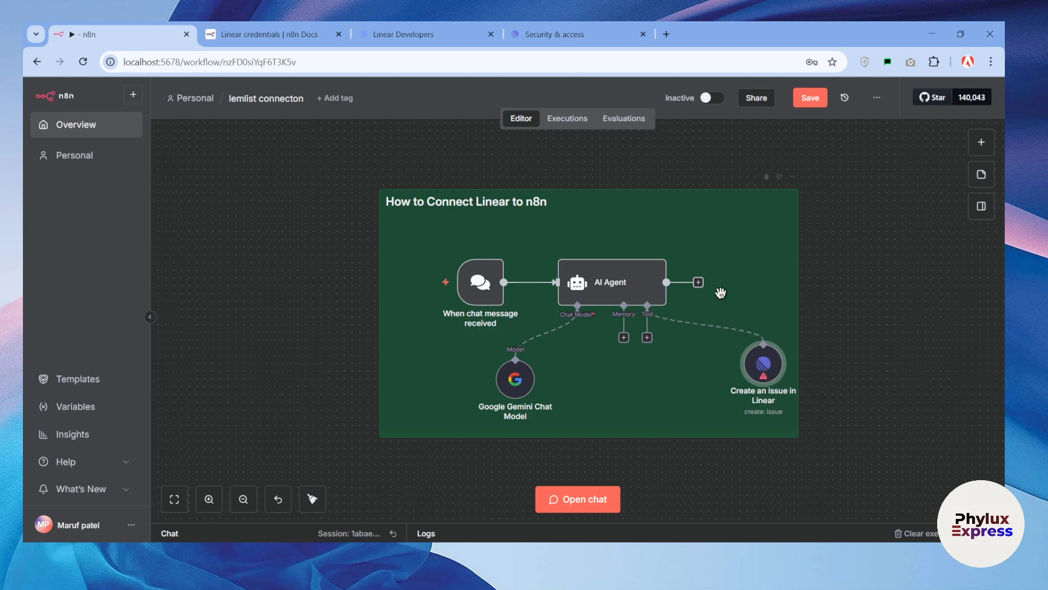
mouse_move(776, 379)
left_click_drag(728, 369, 650, 365)
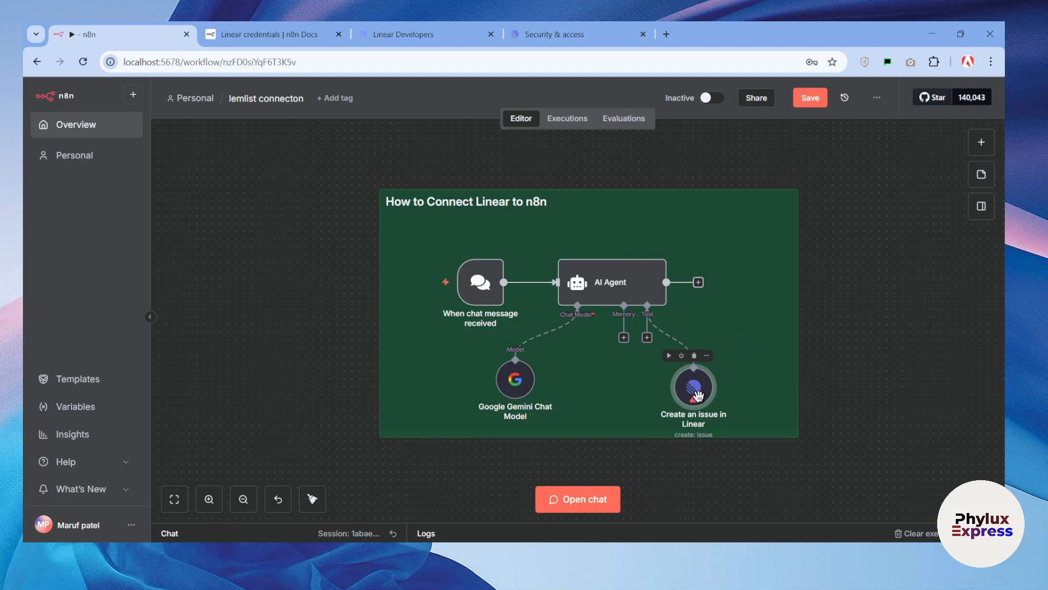
double_click(699, 395)
left_click(698, 93)
Search the nodes that can follow the AI Agent for linear and examine the available Linear actions.
left_click(697, 279)
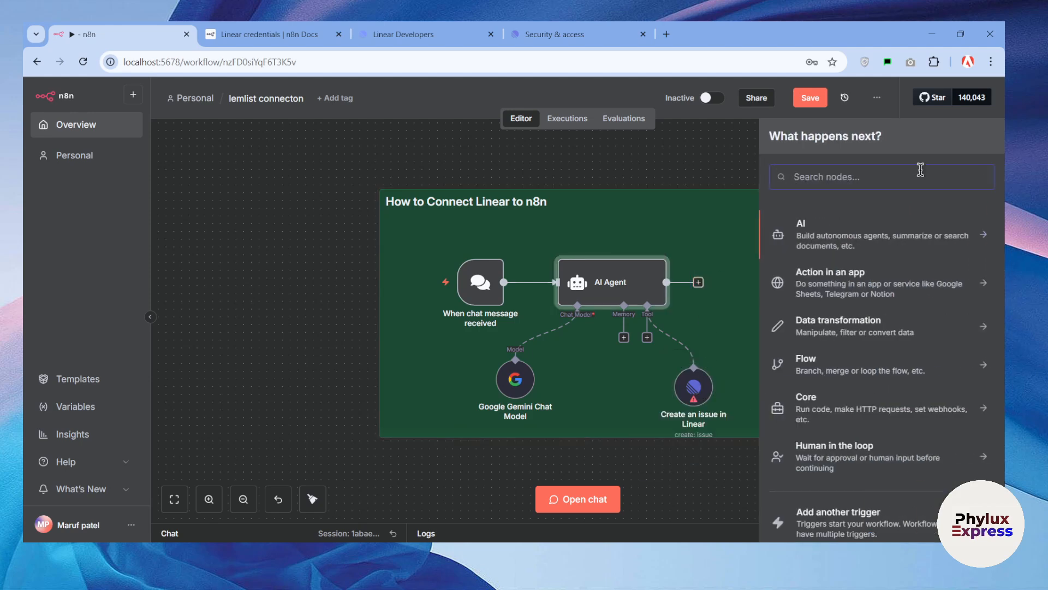
type("lea")
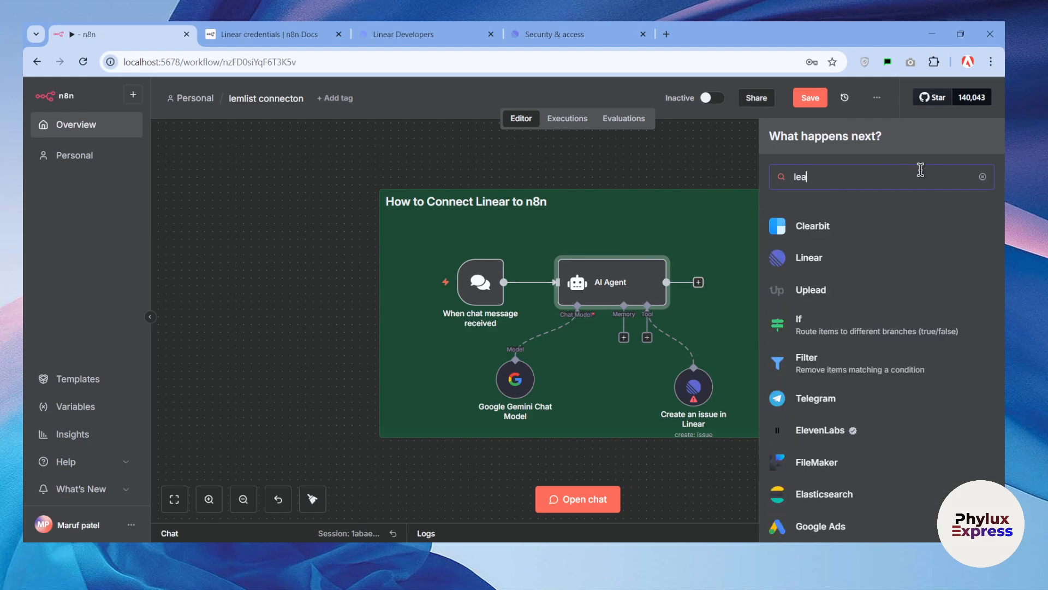
key("BackSpace")
key("BackSpace")
key("BackSpace")
type("linear")
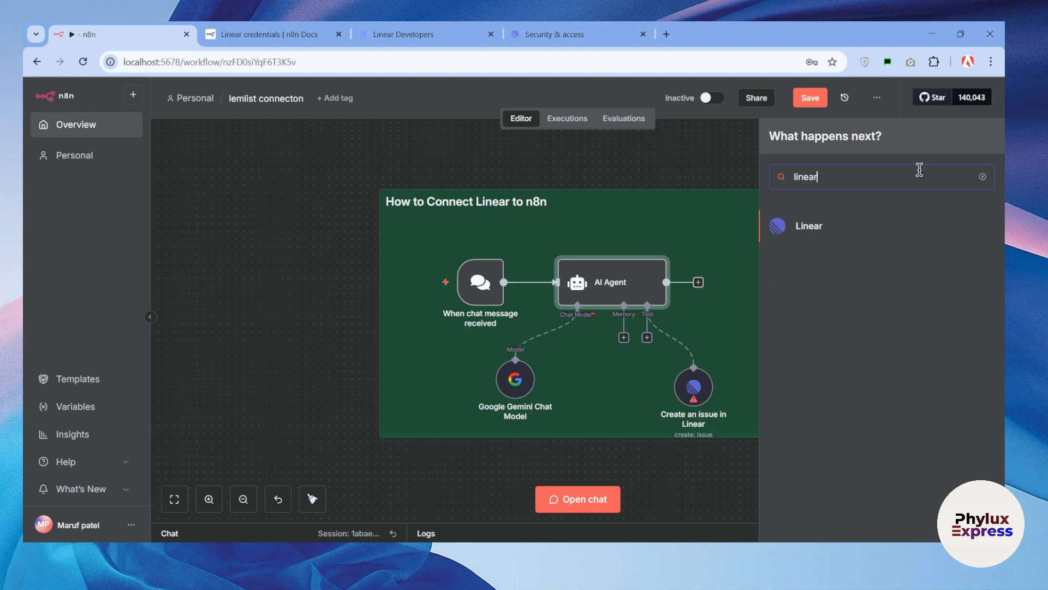
left_click(838, 218)
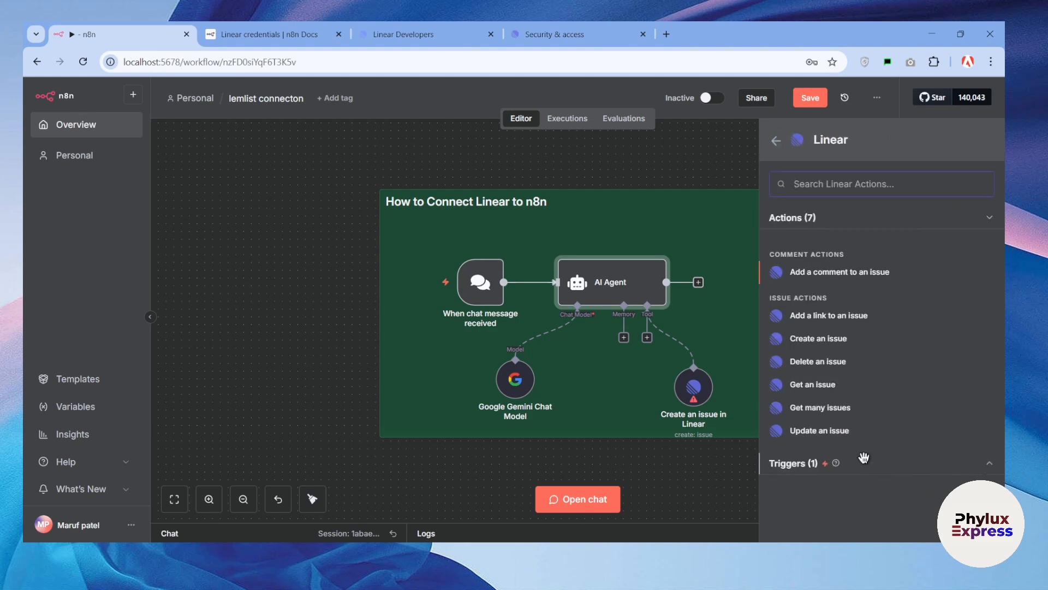
left_click(708, 410)
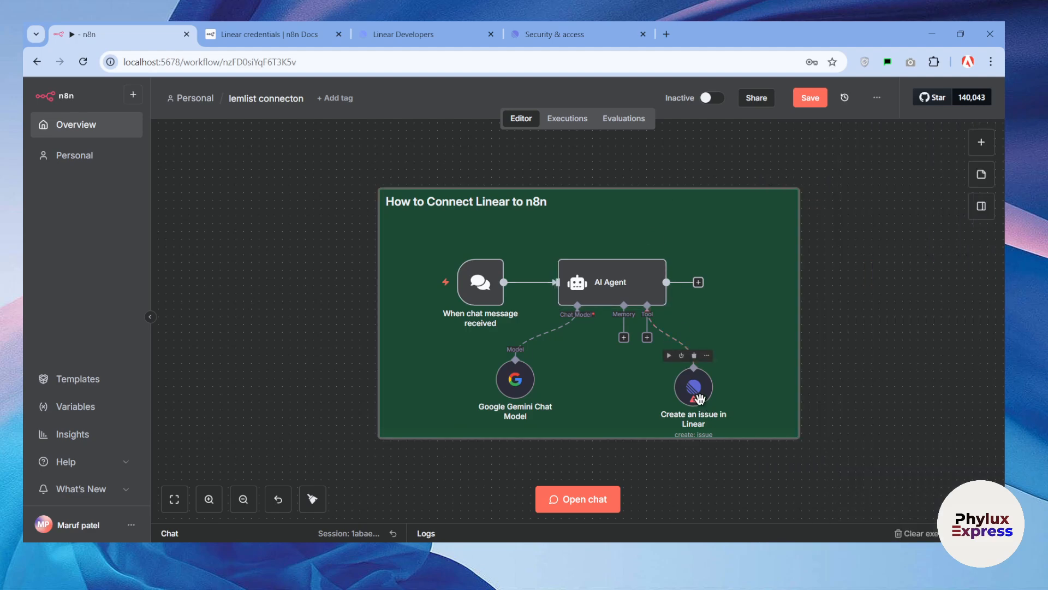
Open the Create an issue in Linear node and keep its tool description on Set Automatically.
double_click(707, 410)
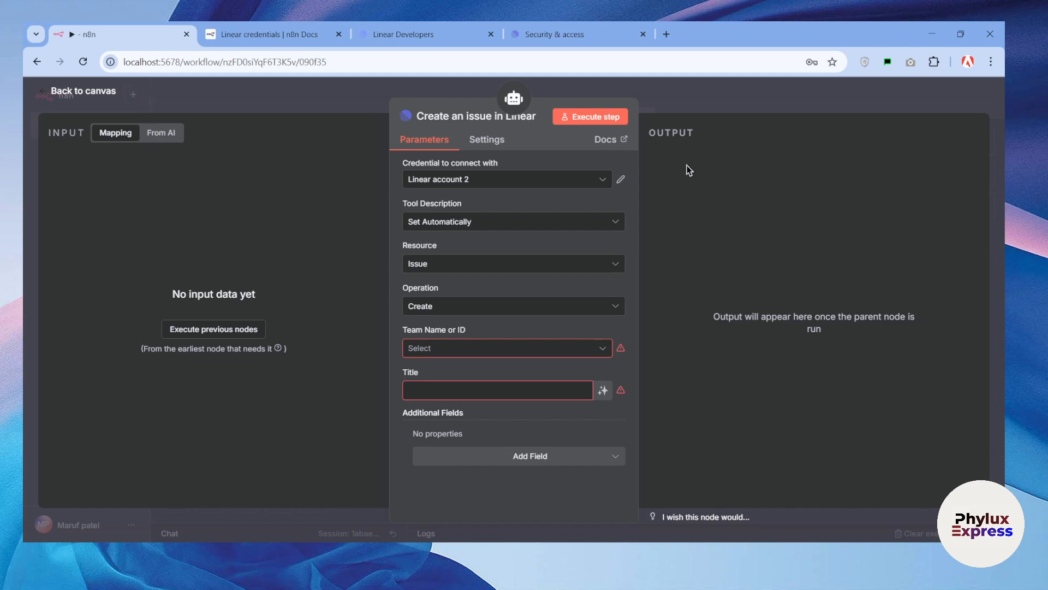
left_click(518, 224)
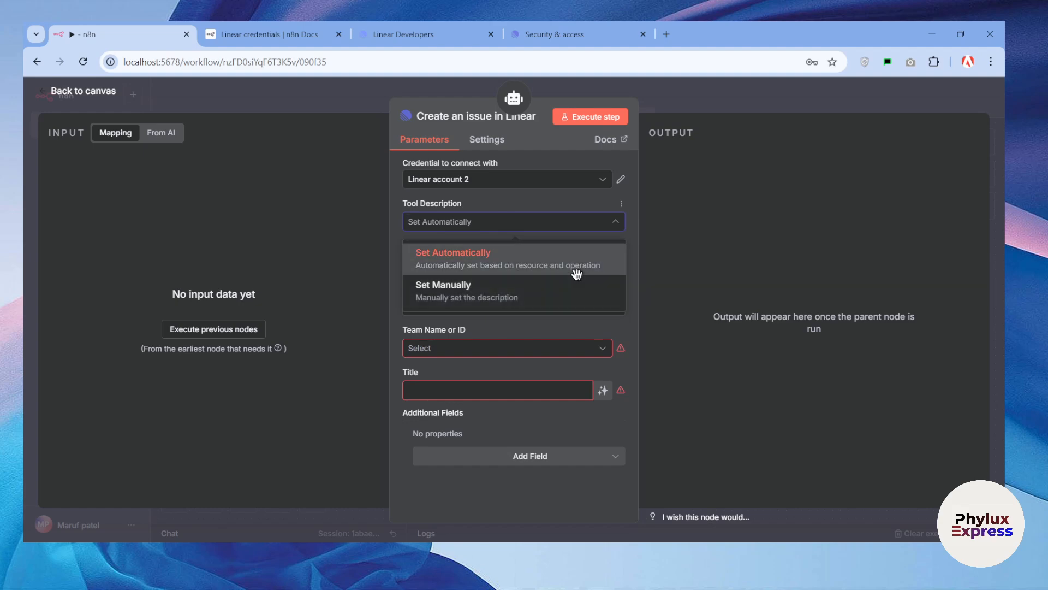
left_click(528, 261)
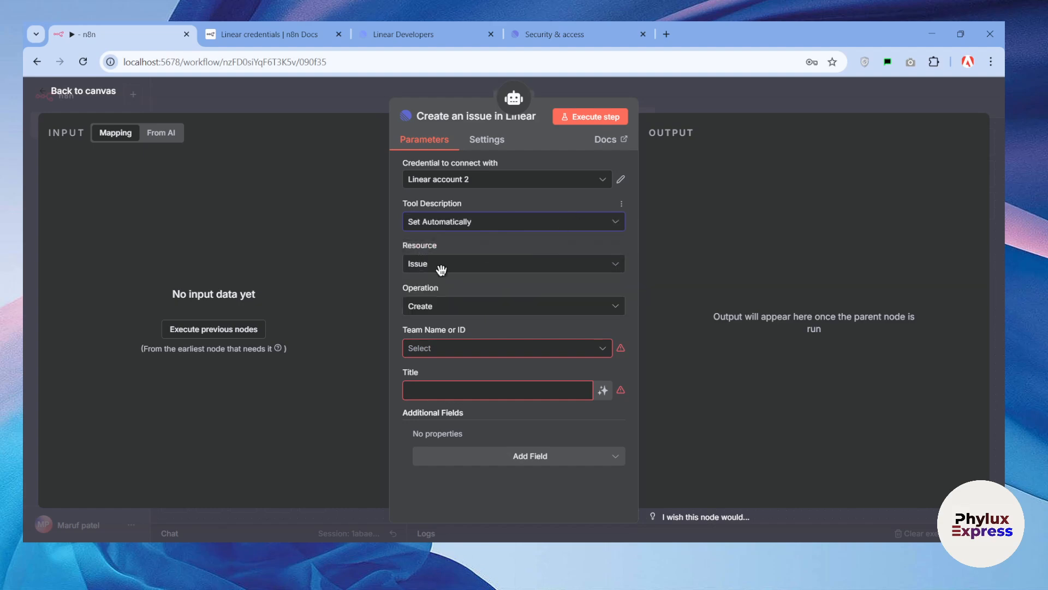
Try out the Set Manually tool description in the Linear node, going back to Set Automatically.
left_click(460, 219)
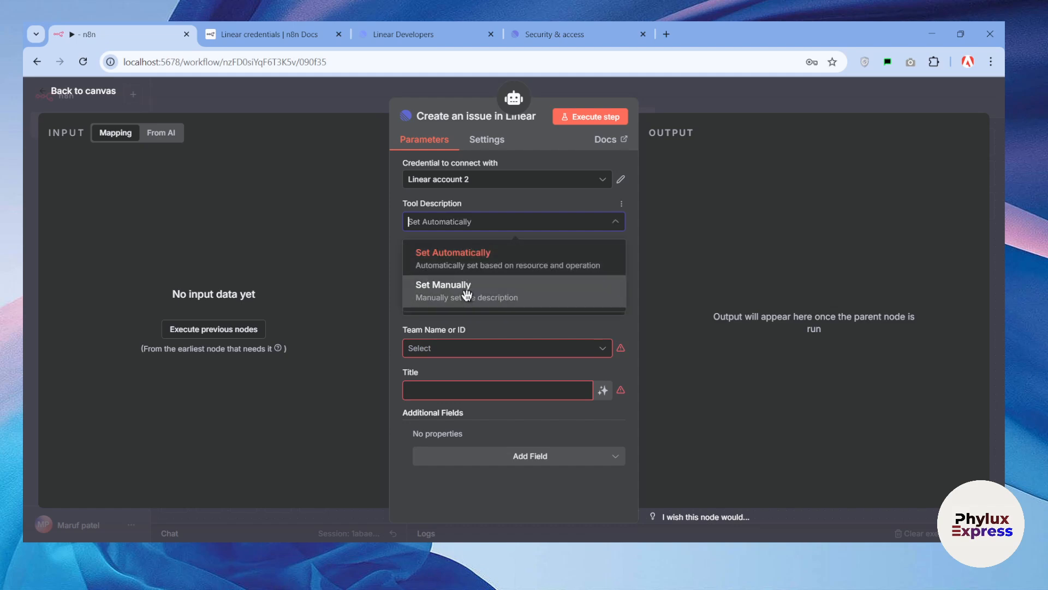
left_click(521, 297)
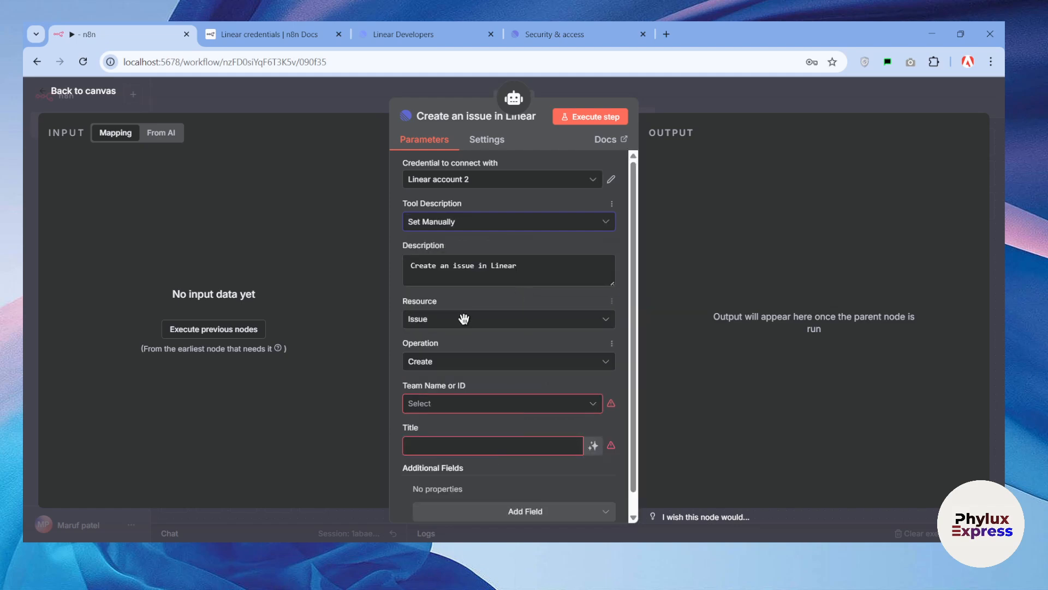
scroll(552, 450, "down", 1)
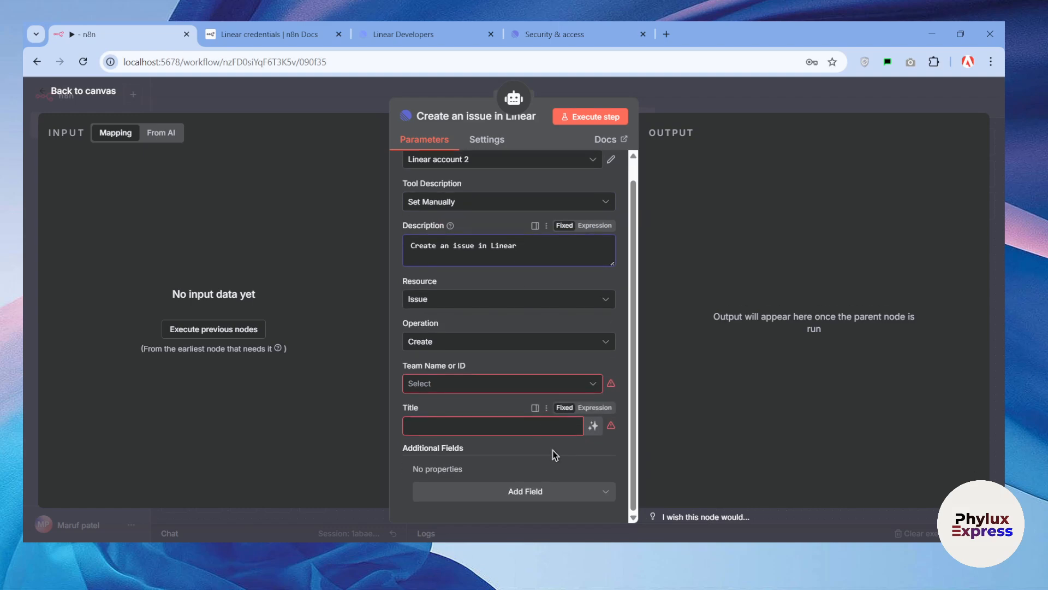
left_click(560, 489)
left_click(702, 326)
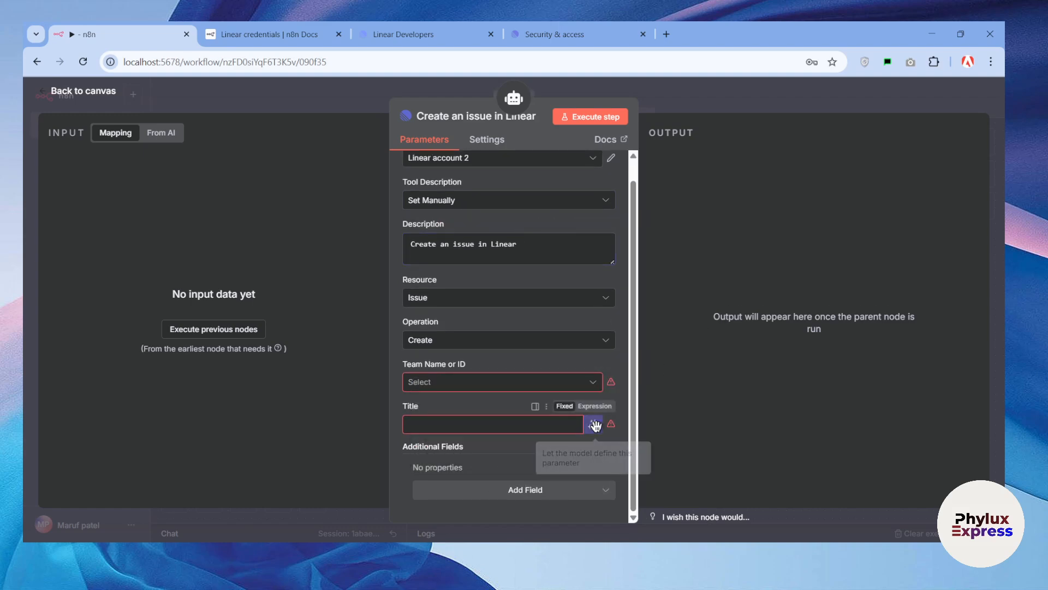
left_click(483, 199)
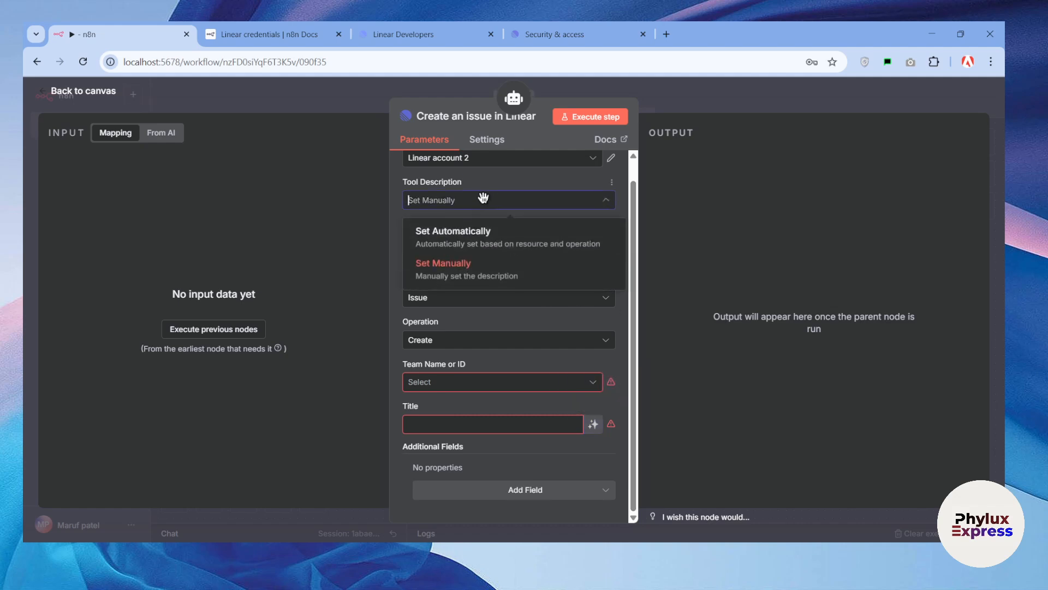
left_click(468, 234)
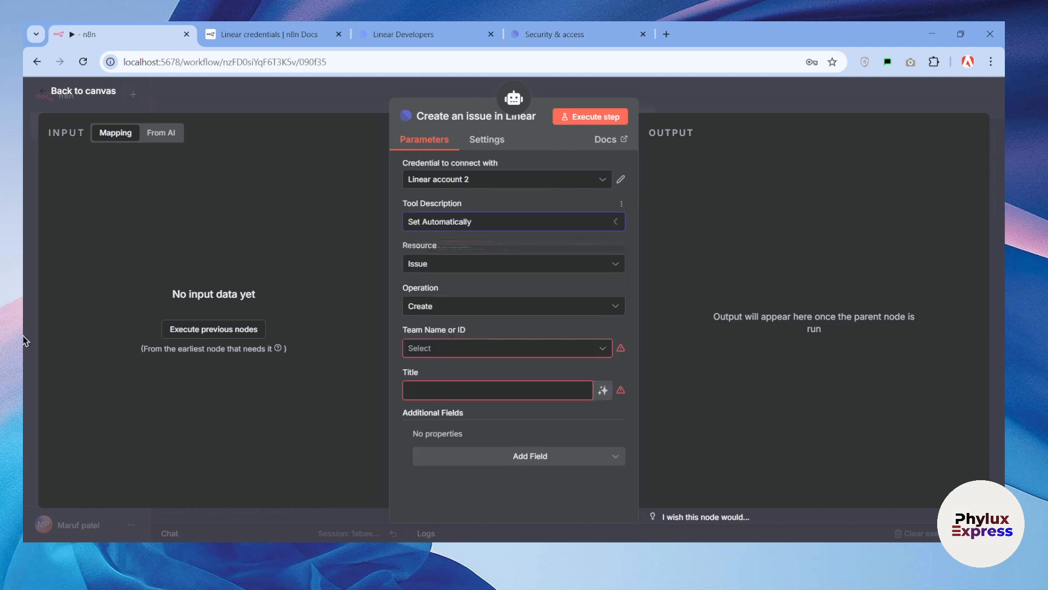
Review the resource and operation options of the Linear node, keeping Issue as the resource and Create as the operation.
left_click(458, 263)
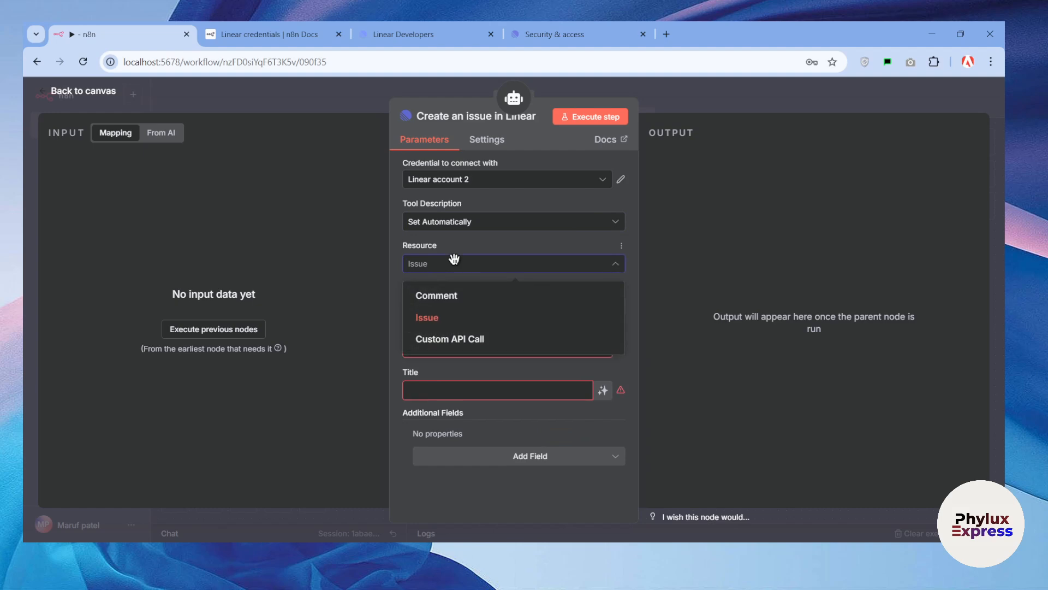
left_click(451, 319)
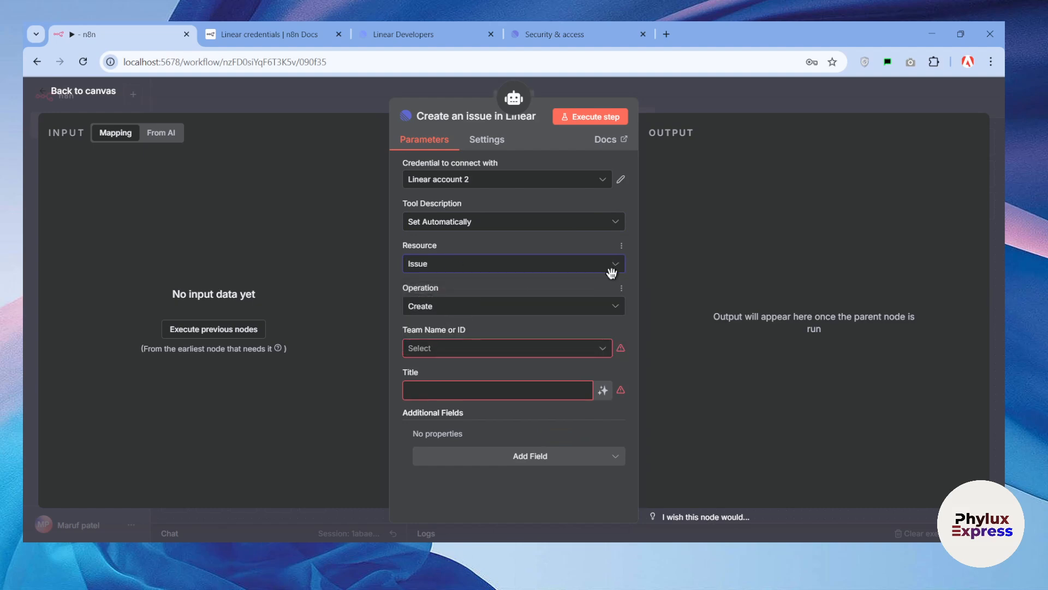
left_click(508, 268)
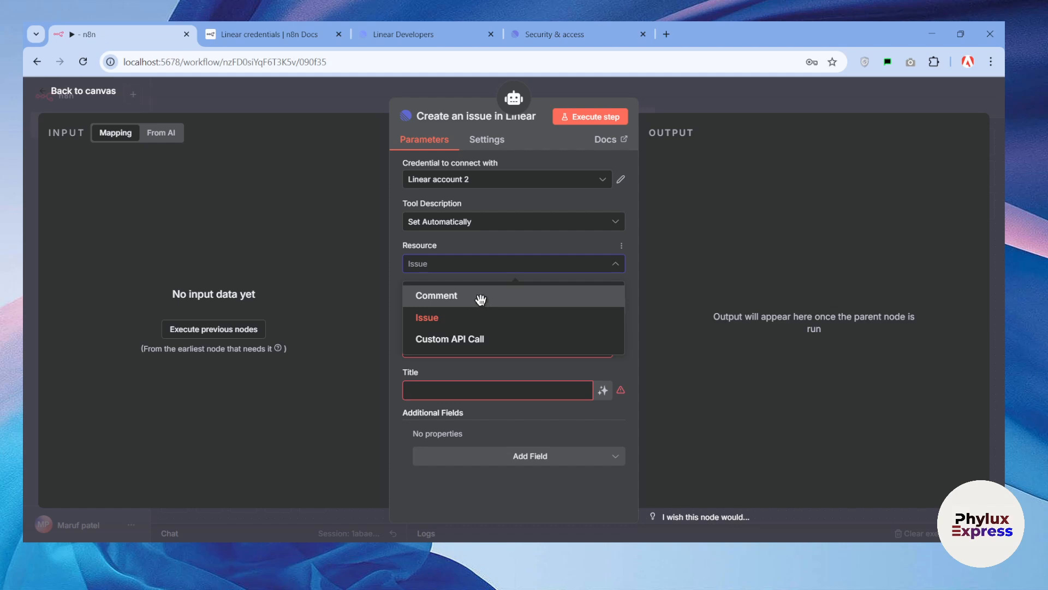
left_click(493, 247)
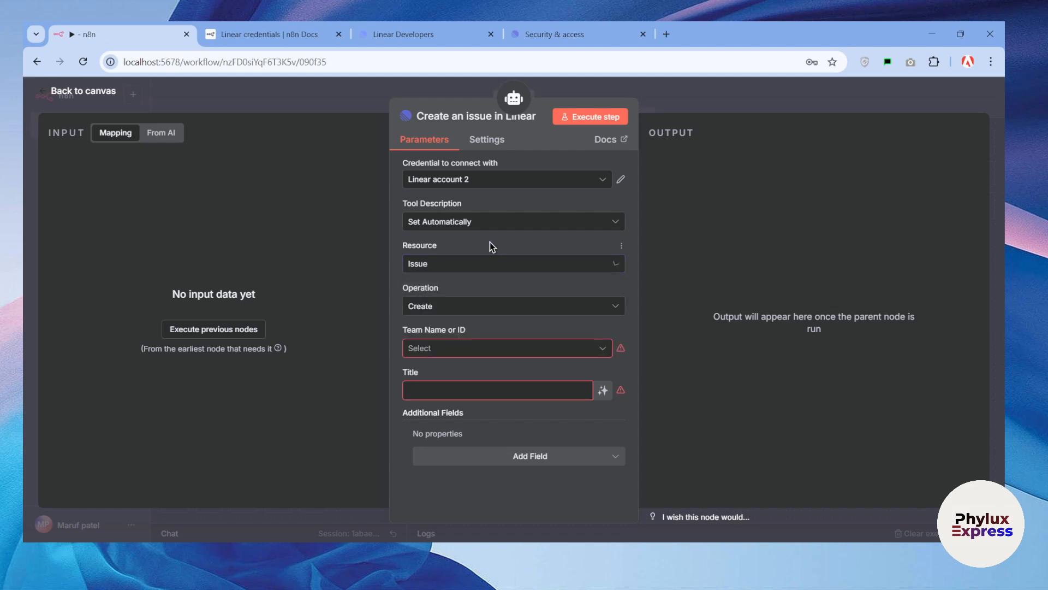
left_click(479, 309)
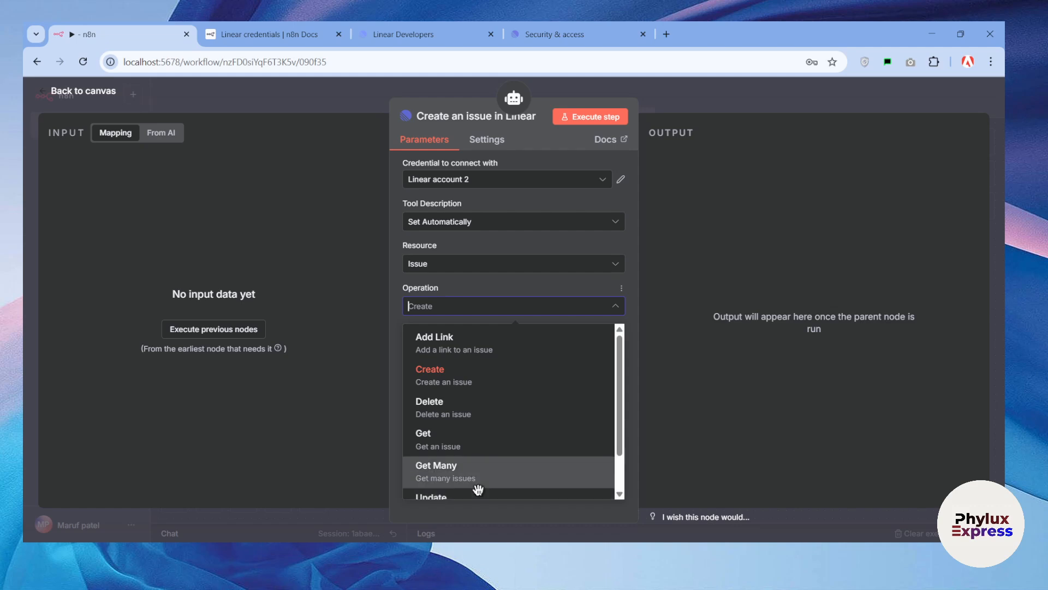
scroll(479, 489, "down", 2)
scroll(479, 486, "up", 2)
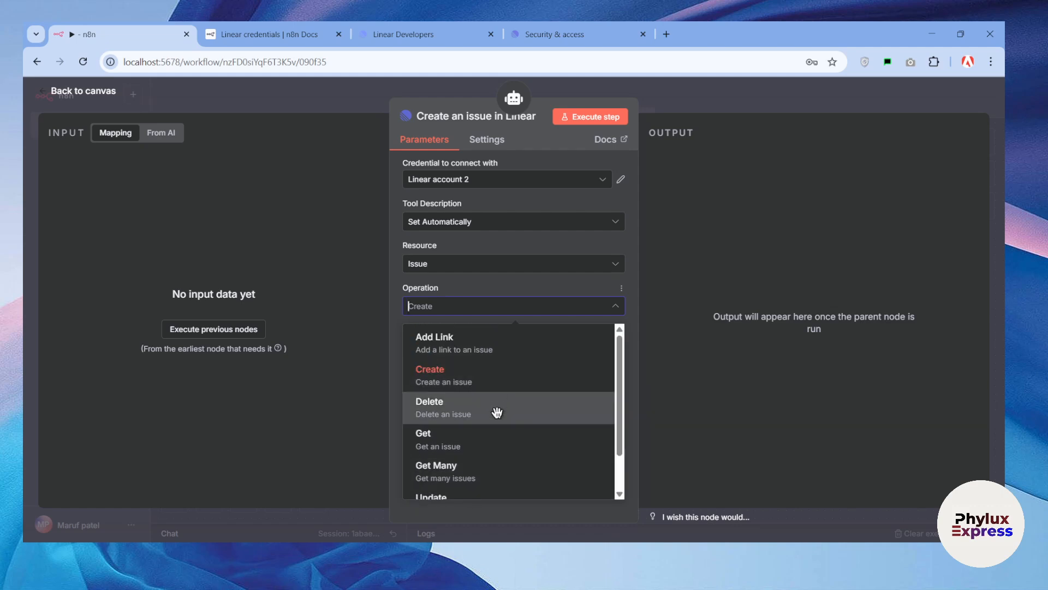
left_click(495, 379)
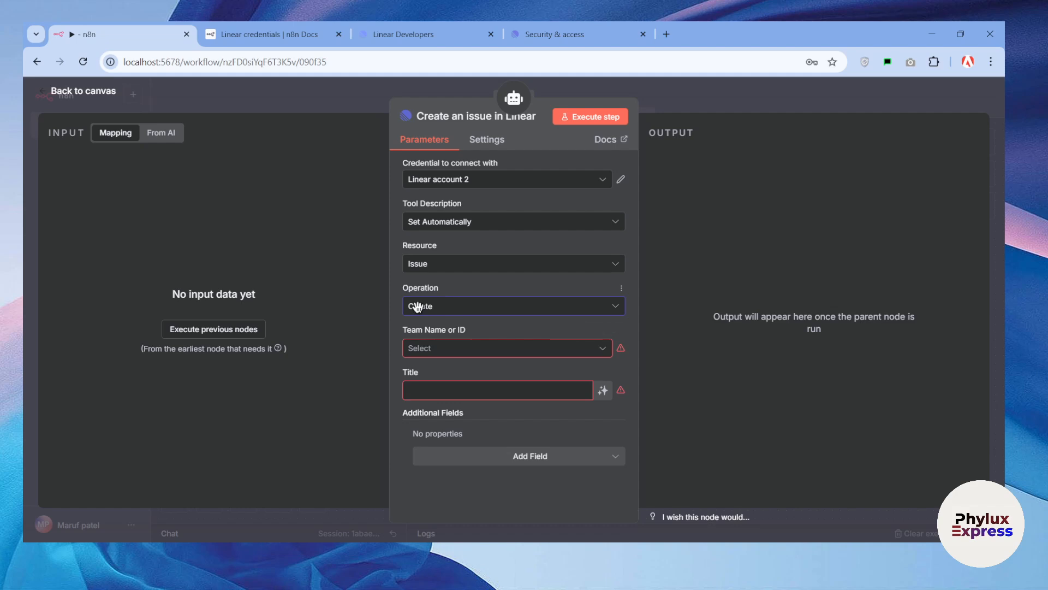
Check the team name in the Linear workspace and choose Rocketdf as the team in the n8n Linear node.
left_click(425, 354)
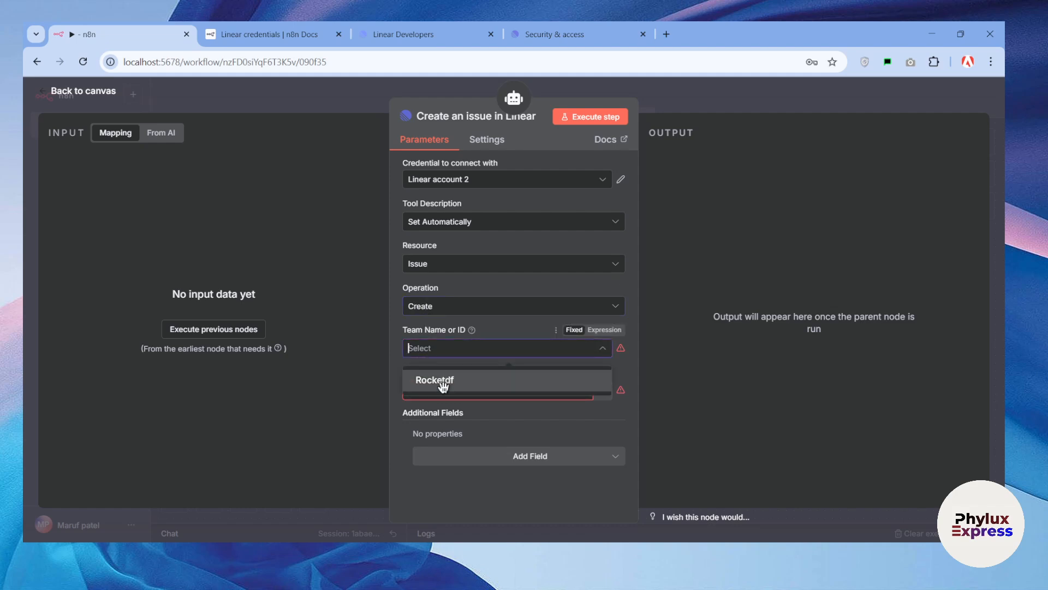
left_click(568, 33)
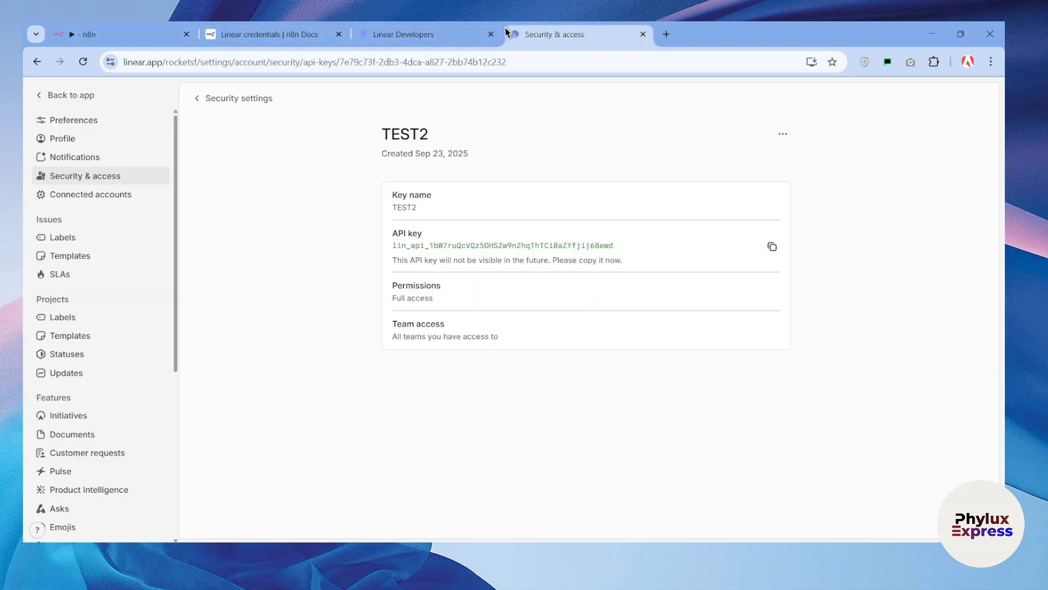
left_click(431, 34)
left_click(323, 27)
left_click(357, 35)
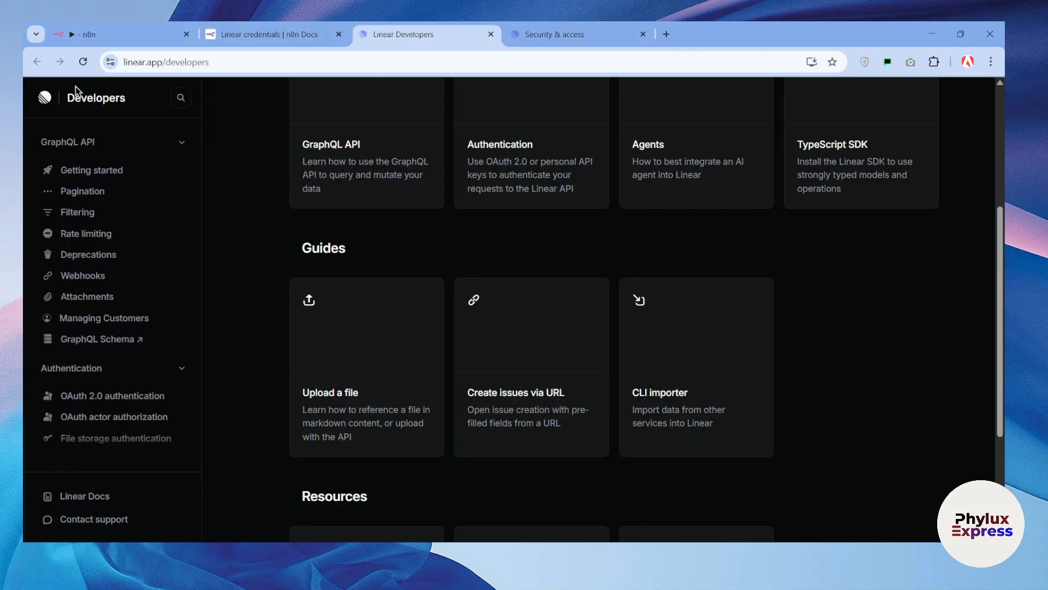
left_click(551, 34)
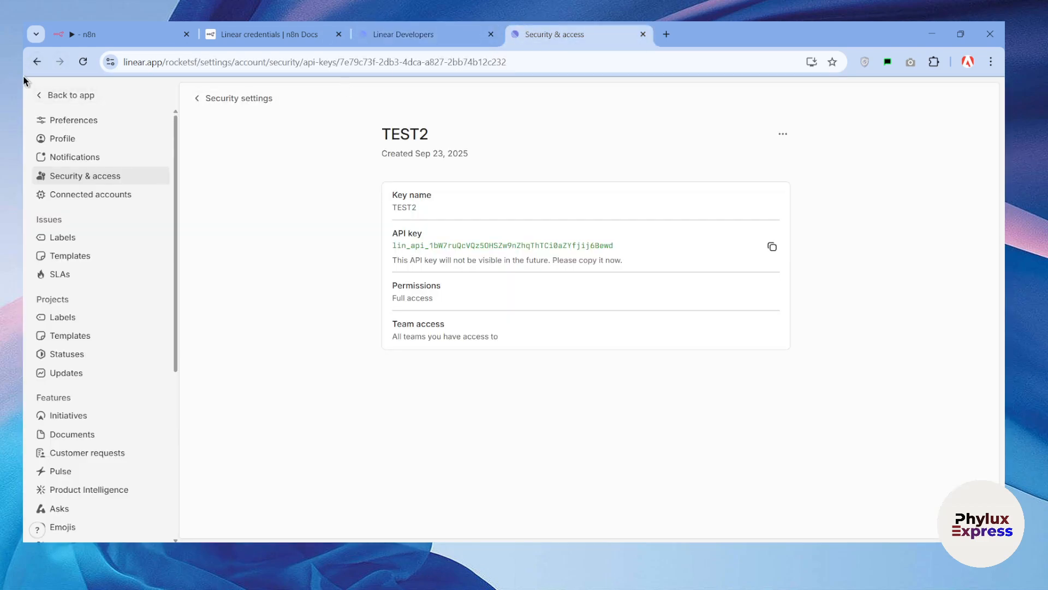
left_click(68, 94)
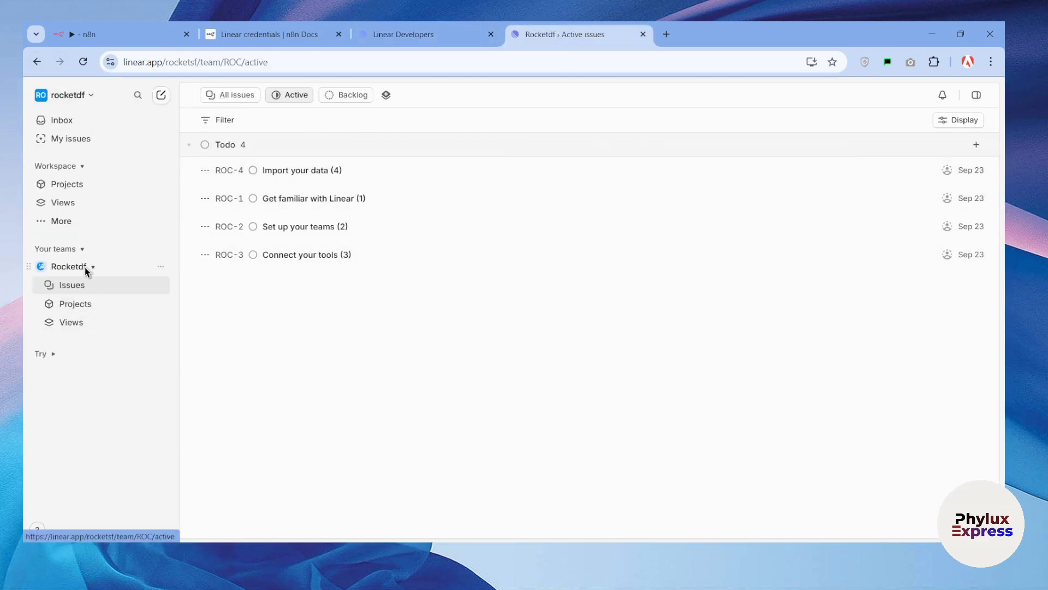
left_click(121, 28)
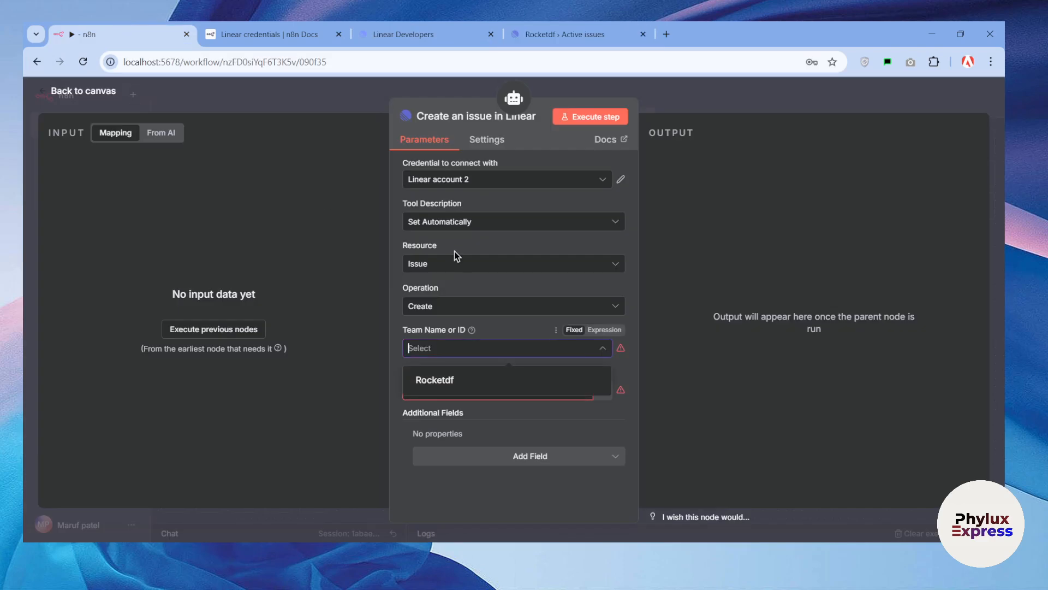
left_click(469, 382)
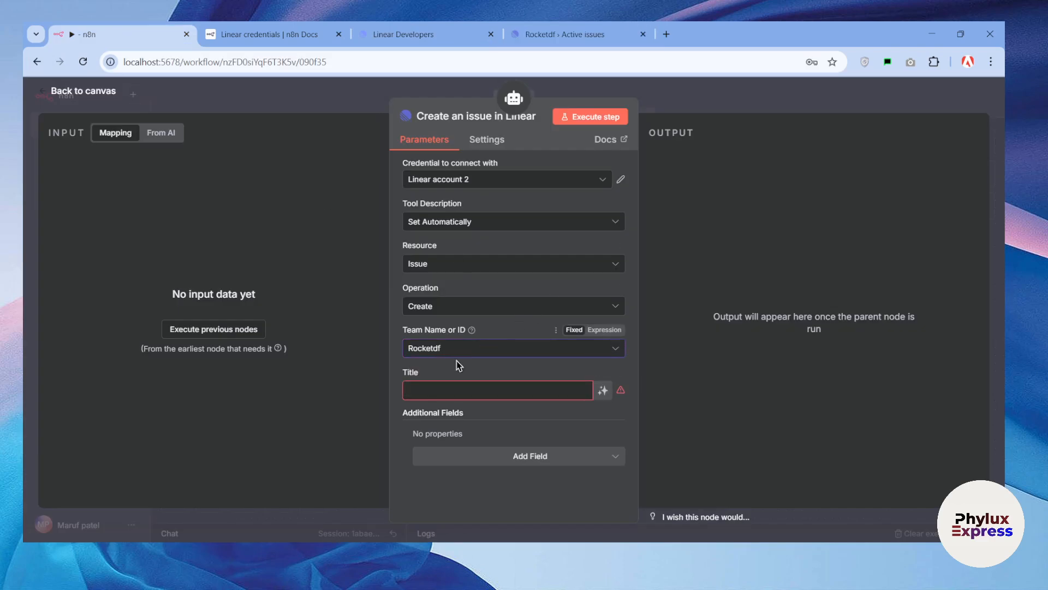
Let the model define the issue title automatically and return to the workflow canvas.
left_click(467, 391)
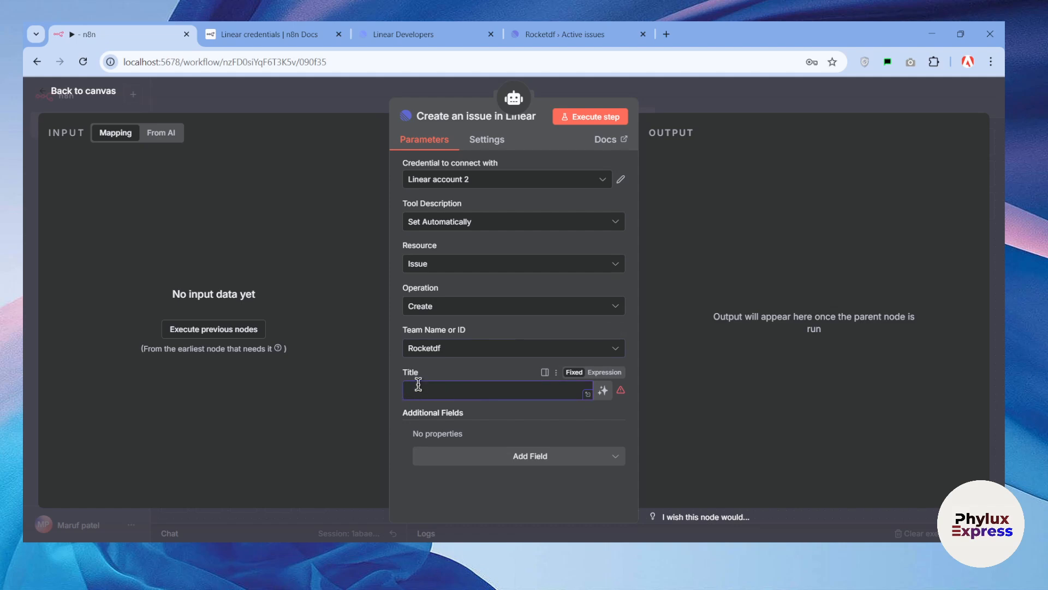
left_click(604, 391)
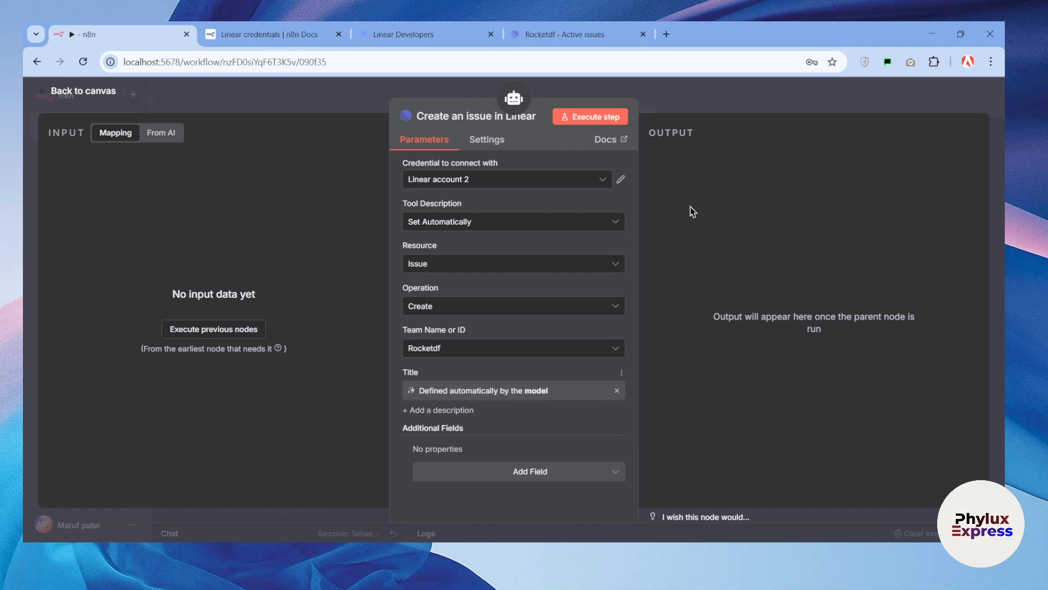
left_click(694, 97)
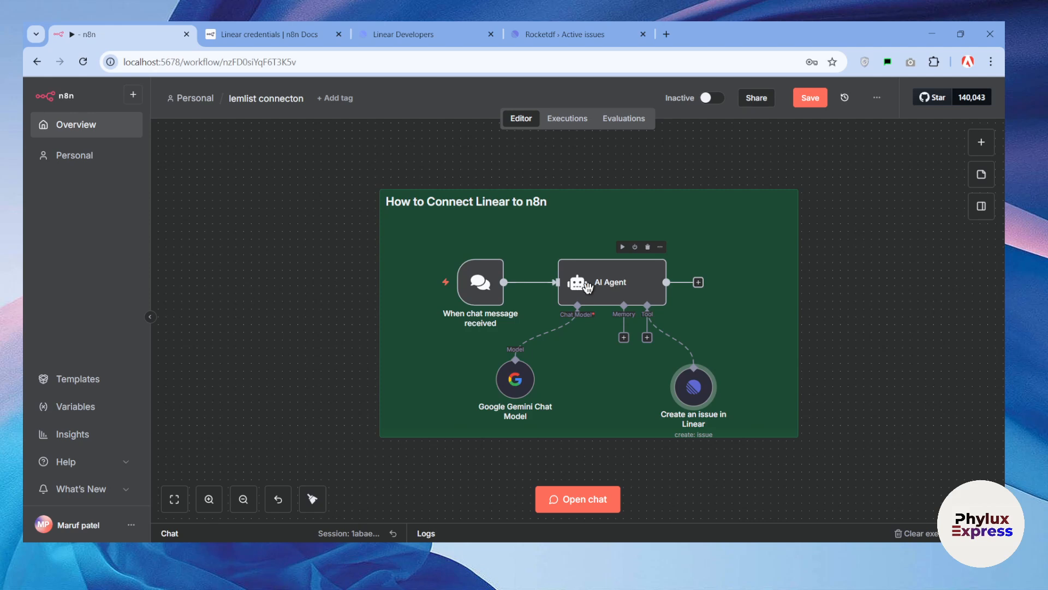
Move the Google Gemini Chat Model node closer below the AI Agent and the Linear node to the agent's right side.
left_click_drag(524, 393, 564, 401)
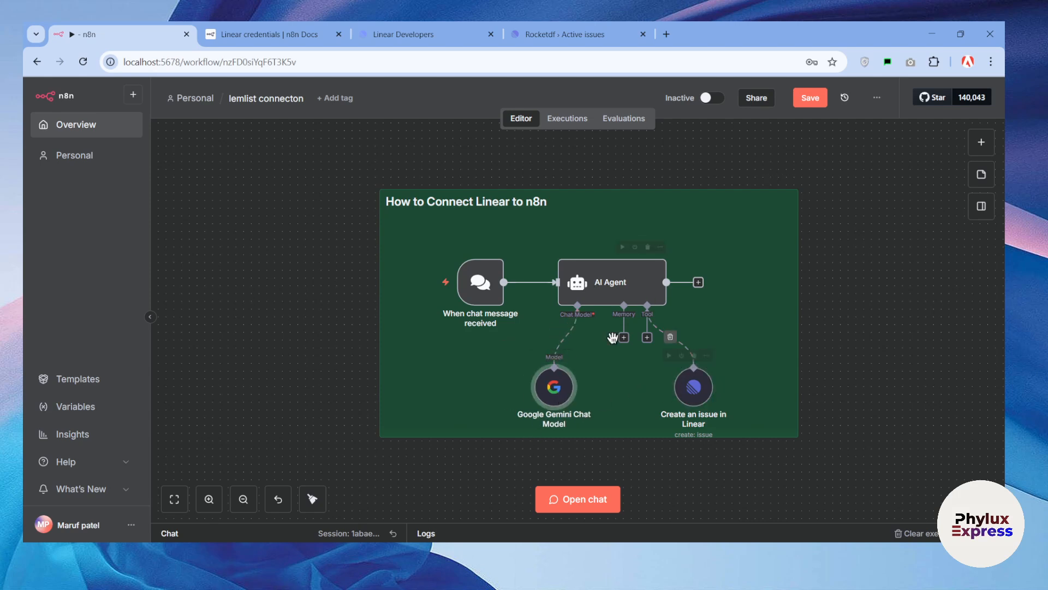
left_click(647, 339)
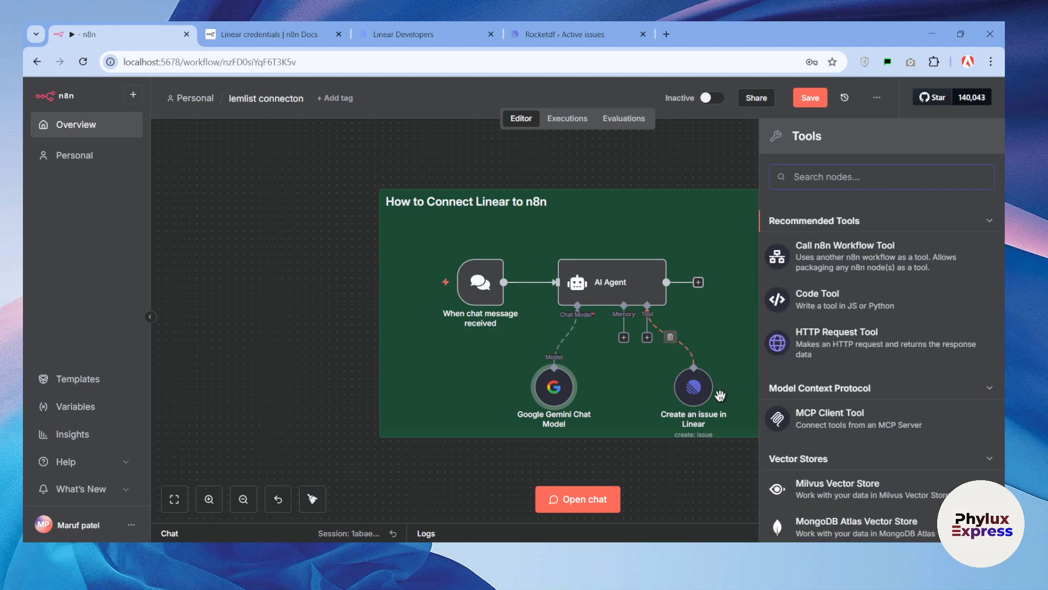
left_click_drag(704, 391, 744, 306)
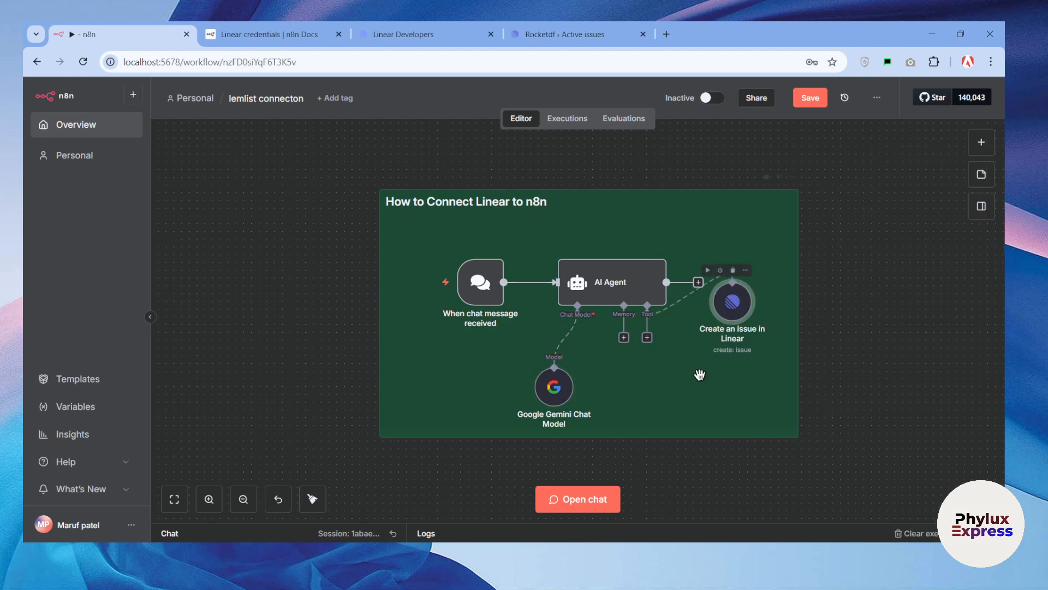
Add another Linear Tool to the AI Agent's tool connection, searching the available tools for "line".
left_click(647, 338)
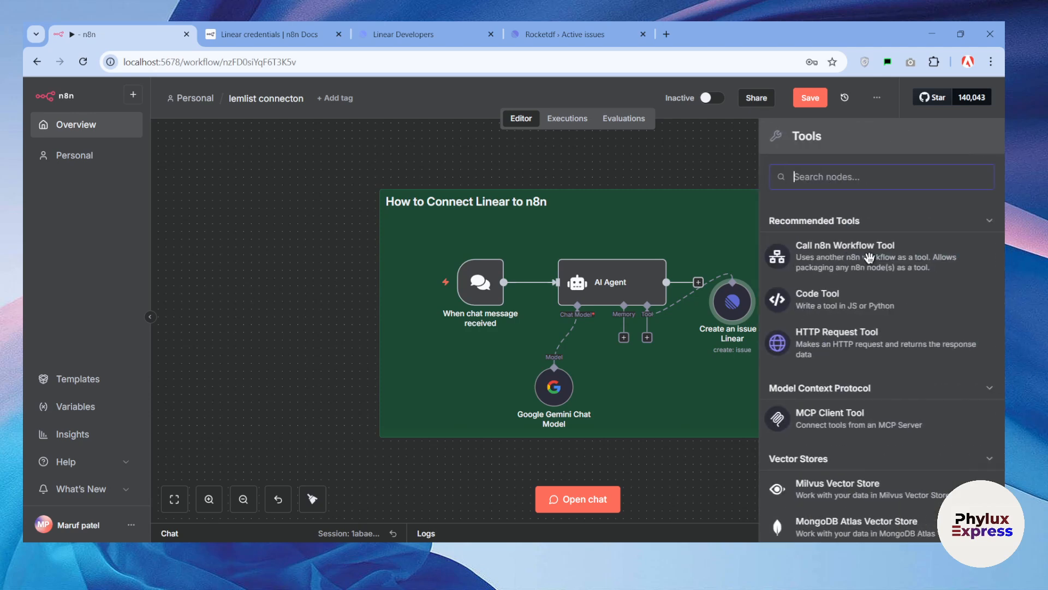
scroll(859, 215, "down", 3)
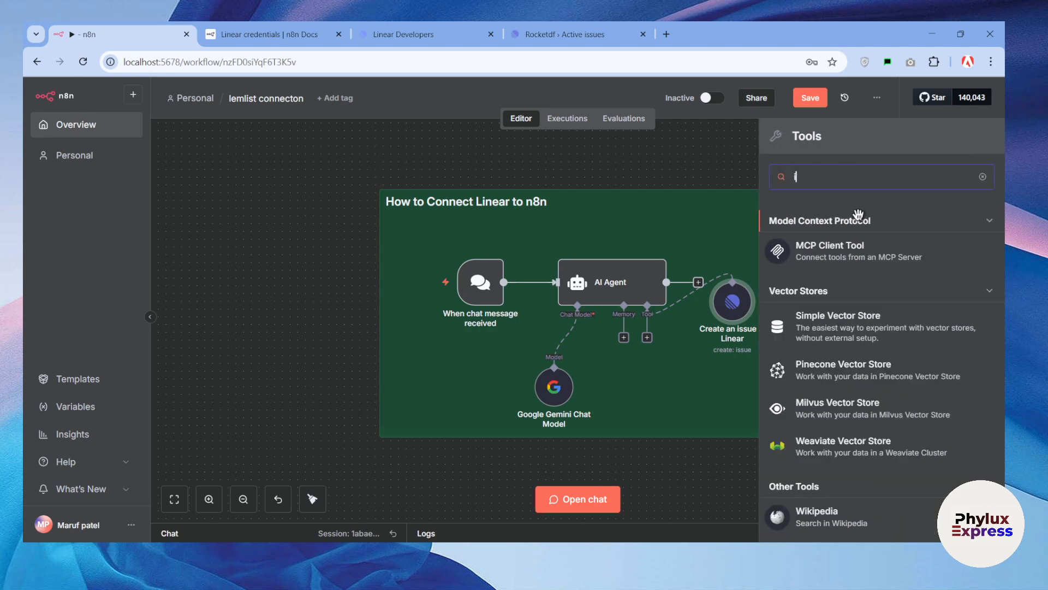
scroll(858, 214, "up", 3)
type("line")
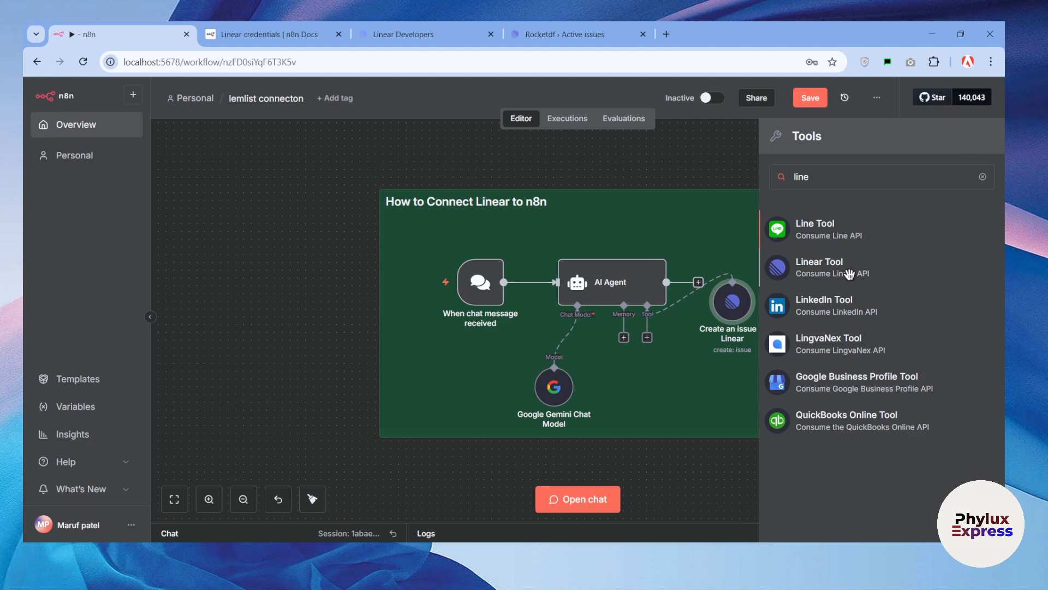
left_click(850, 275)
Set the new Linear tool's operation to Get, let the model define the Issue ID automatically, and return to the canvas.
left_click(474, 313)
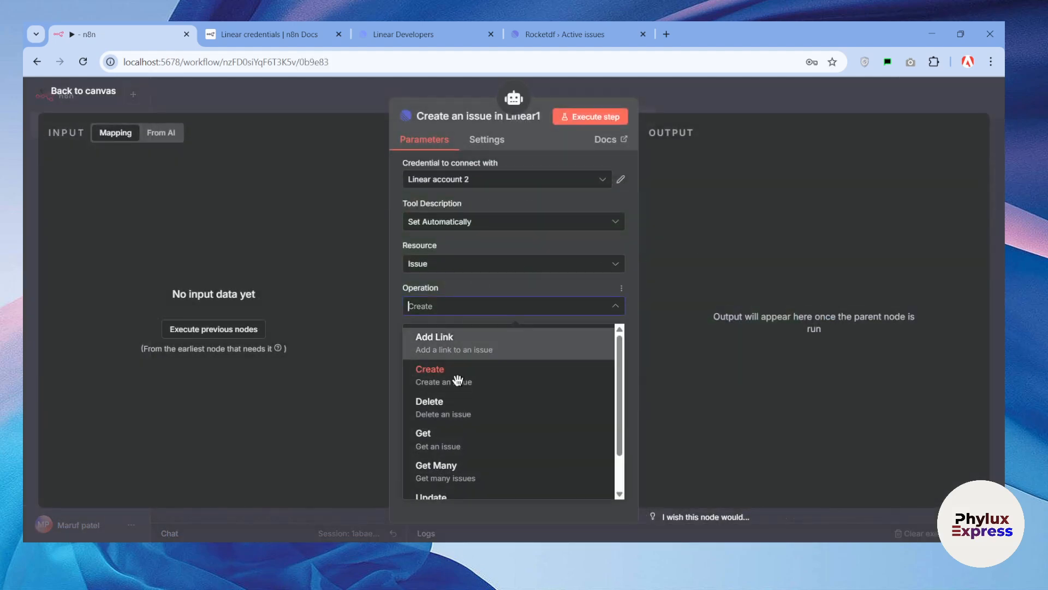
scroll(526, 426, "down", 2)
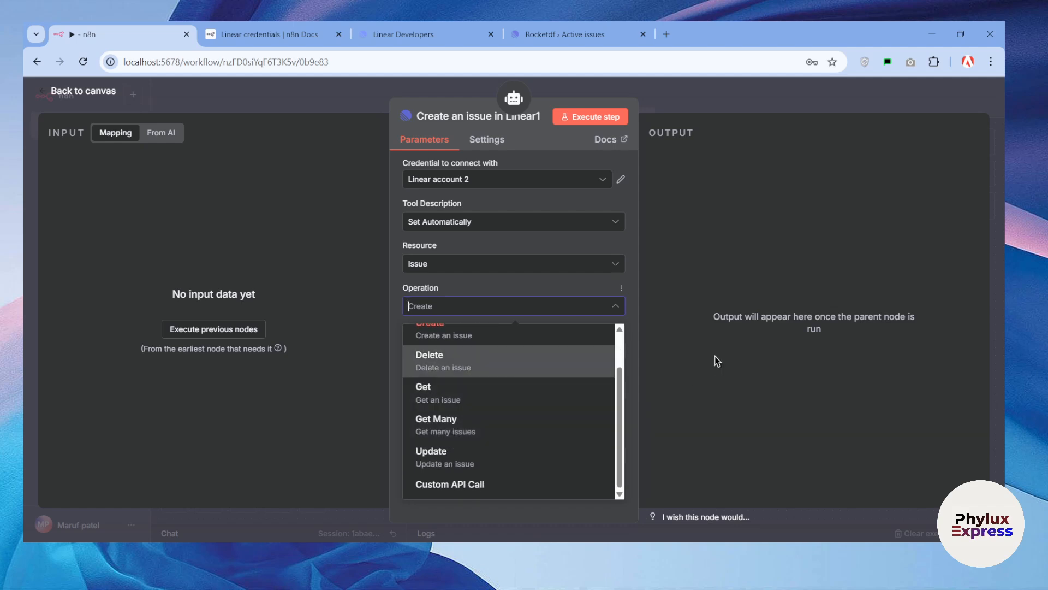
left_click(505, 409)
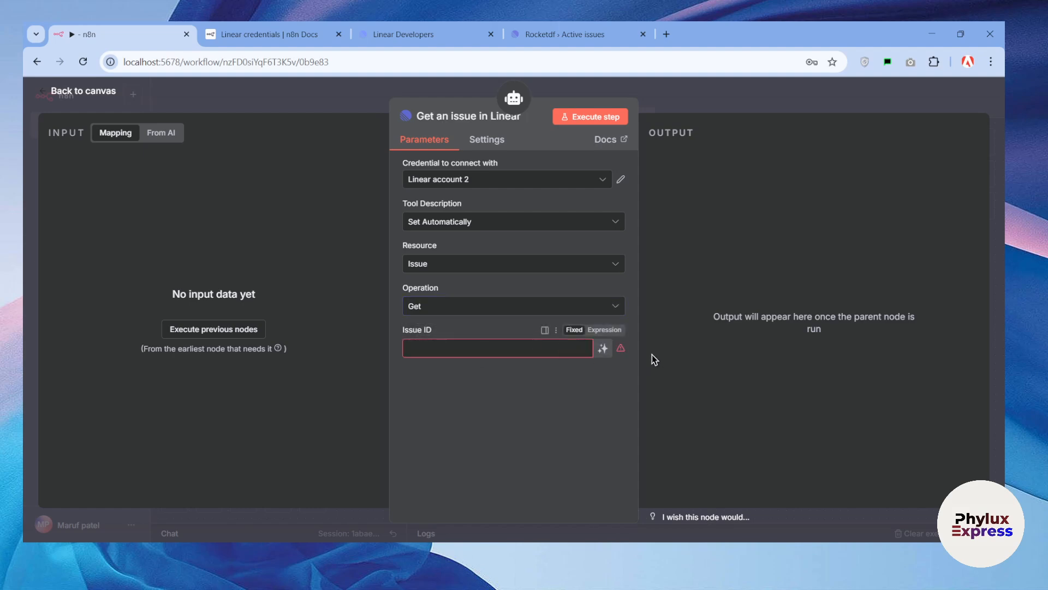
left_click(601, 347)
left_click(627, 109)
left_click(604, 347)
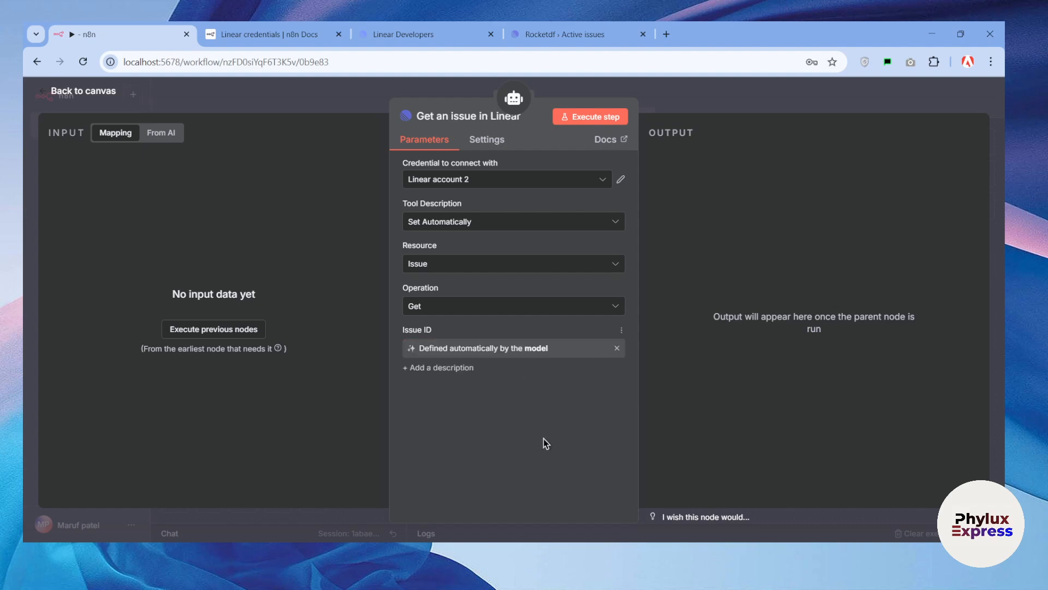
left_click(674, 92)
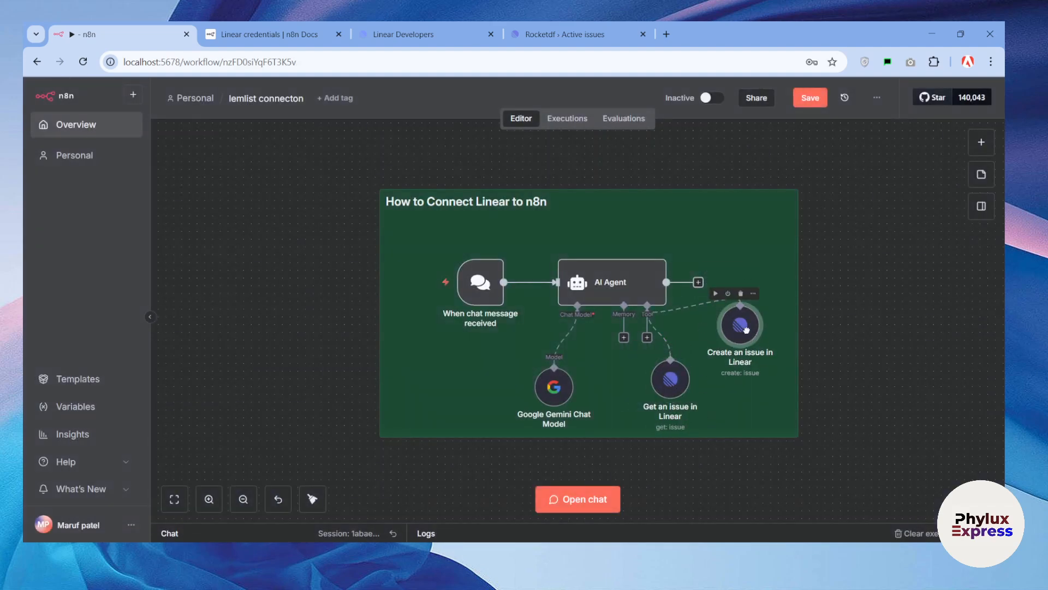
Send the chat message "Create an issue with the name of " test 123456789 "" to the agent, and collapse the chat.
left_click(579, 503)
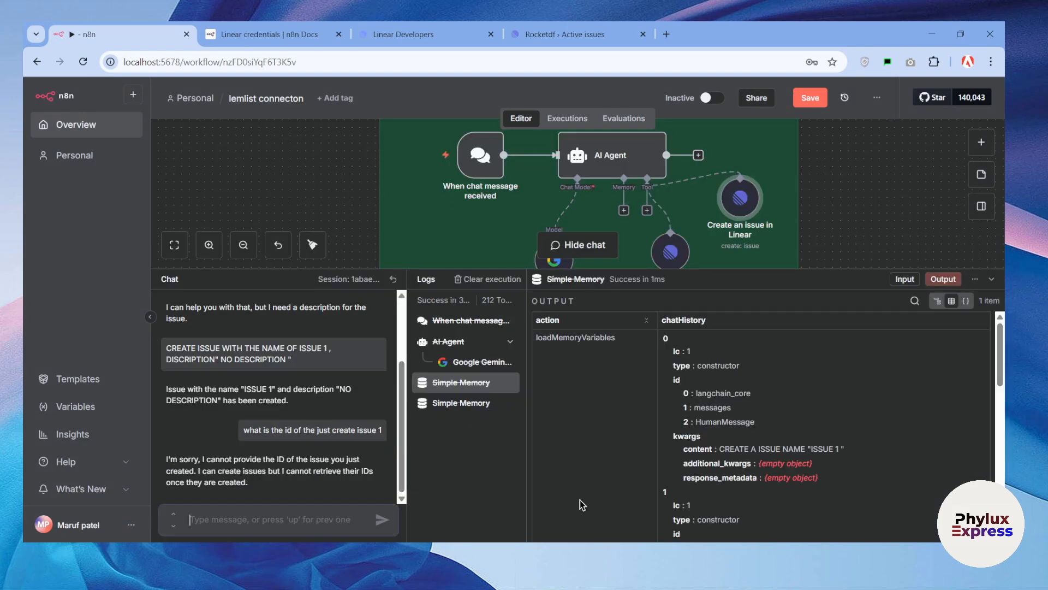
scroll(352, 415, "up", 3)
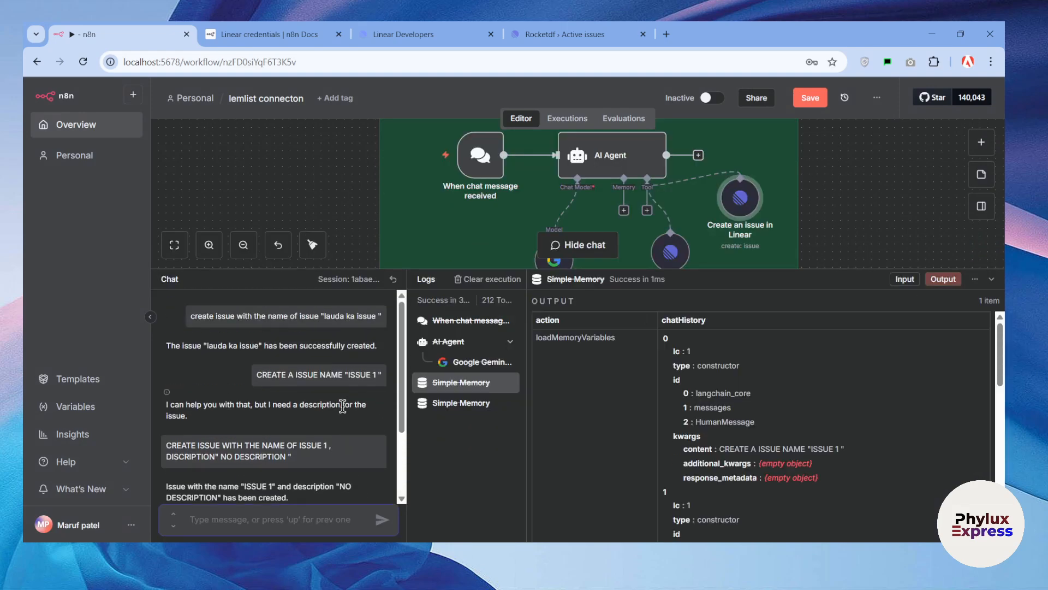
scroll(346, 404, "down", 3)
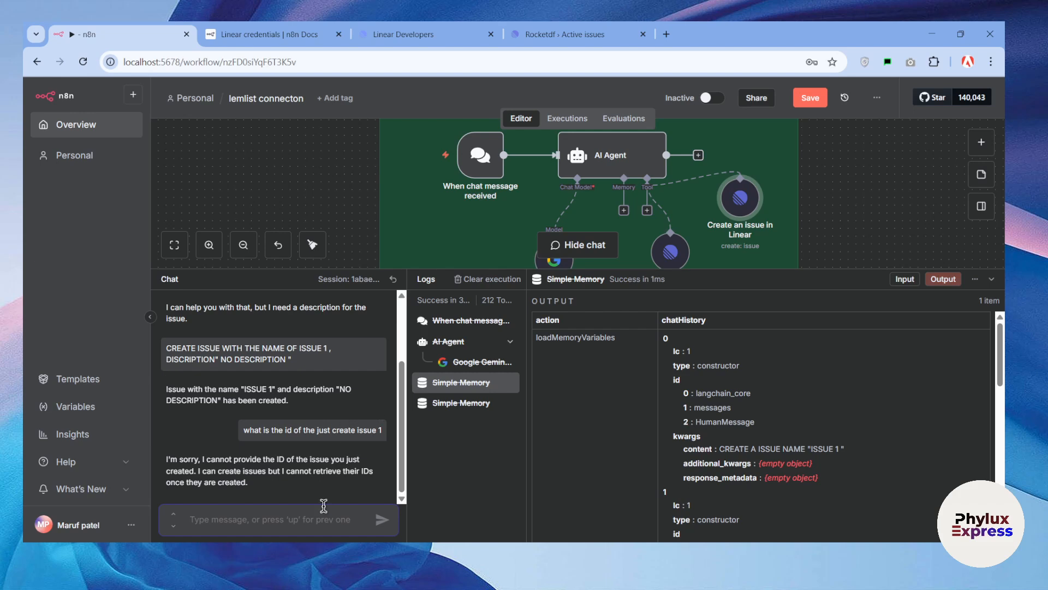
type("c")
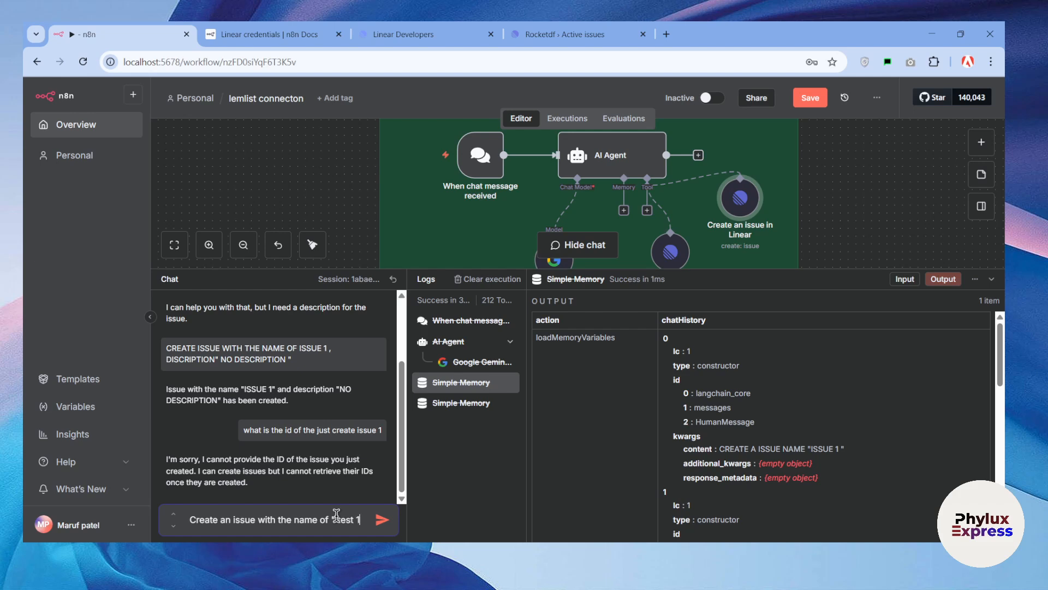
type("23456789")
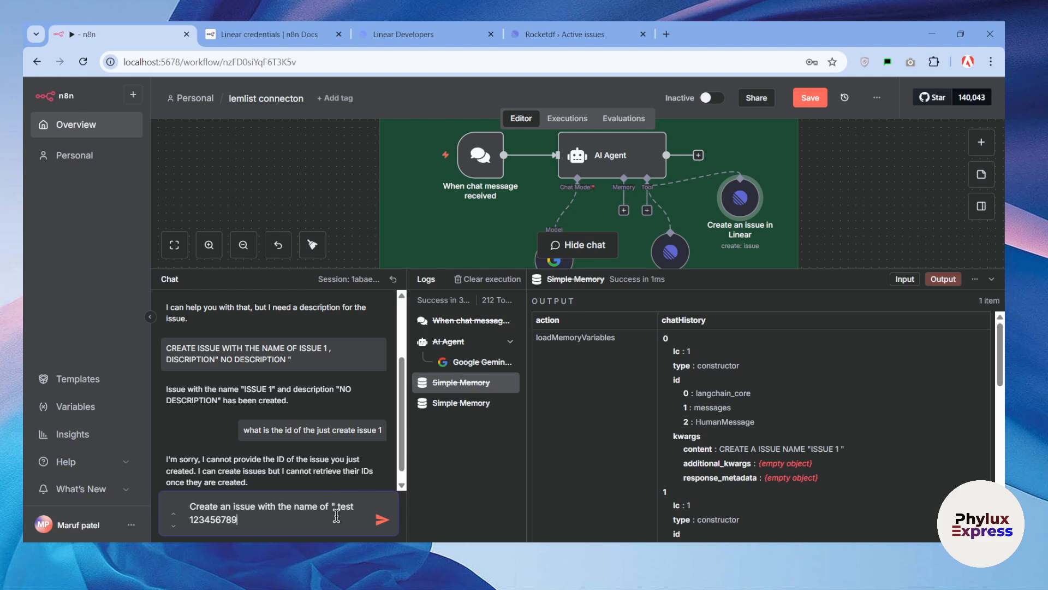
key("Return")
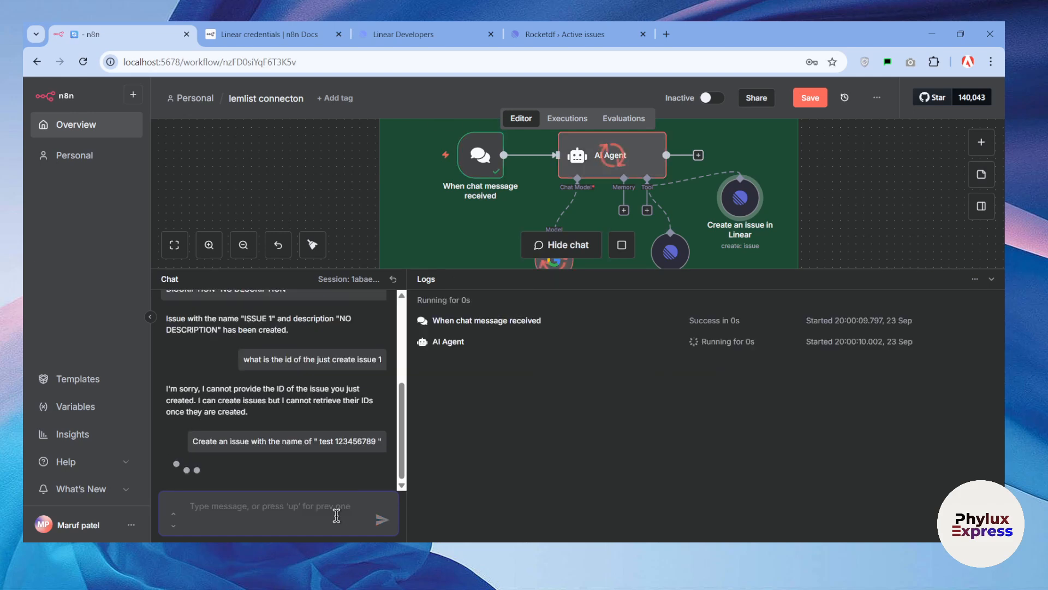
left_click(992, 279)
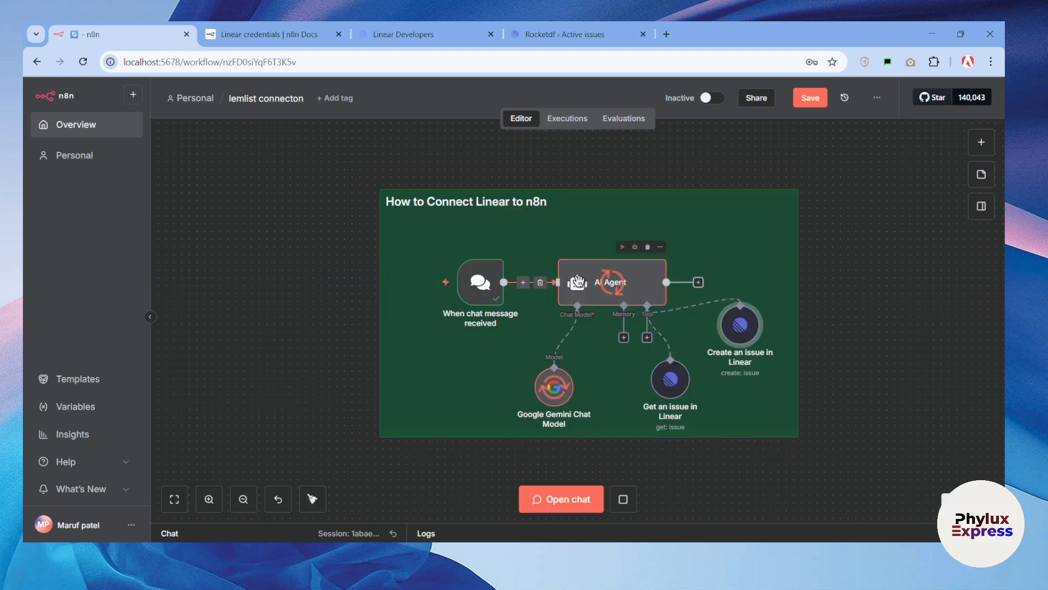
Inspect the AI Agent's output, the Google Gemini Chat Model's run data and its available credentials, keeping the current credential.
double_click(615, 282)
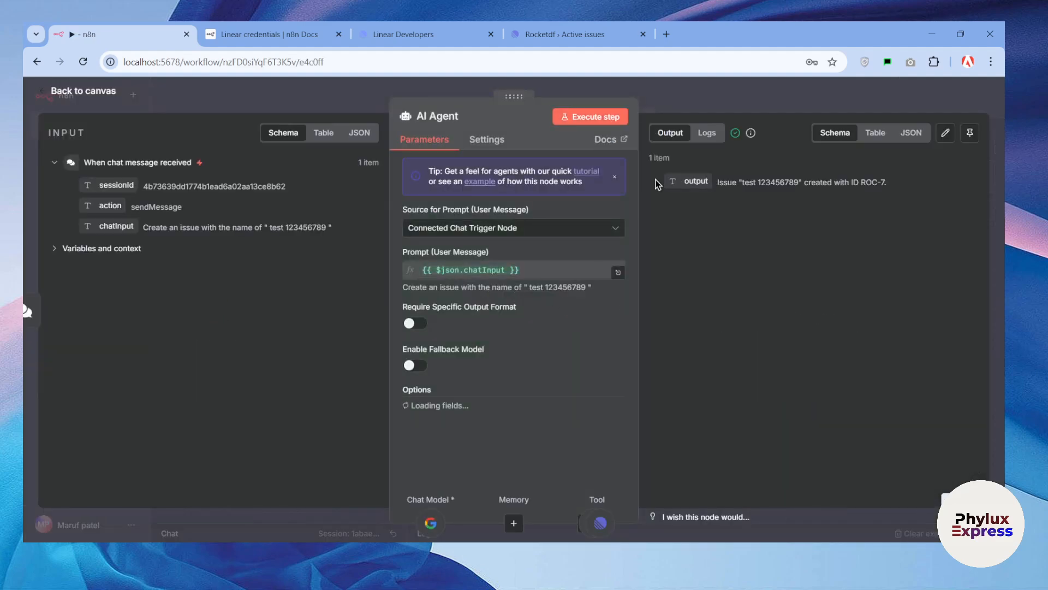
left_click(682, 107)
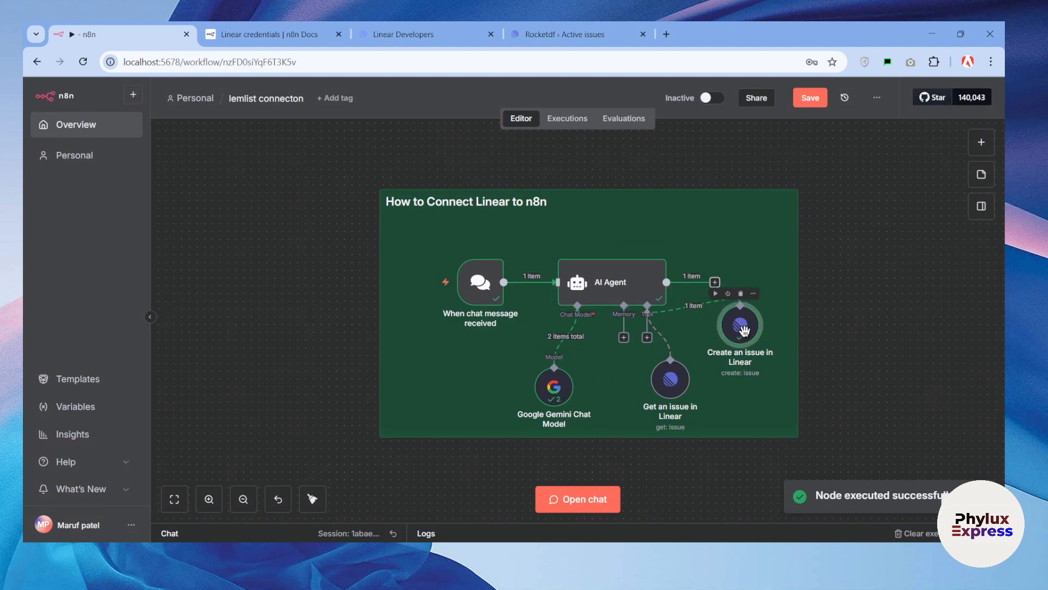
double_click(559, 398)
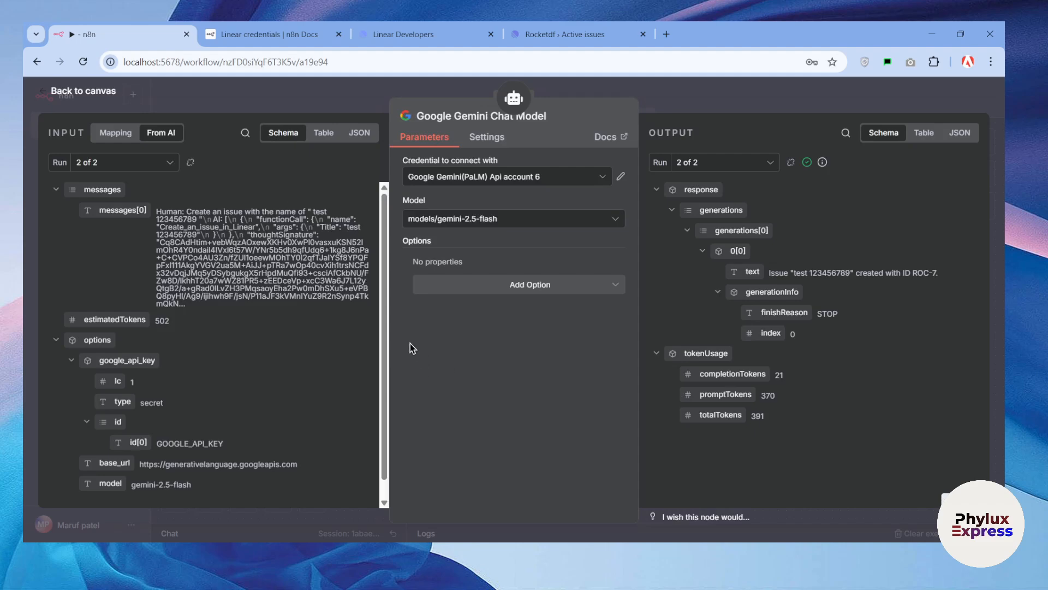
left_click(657, 103)
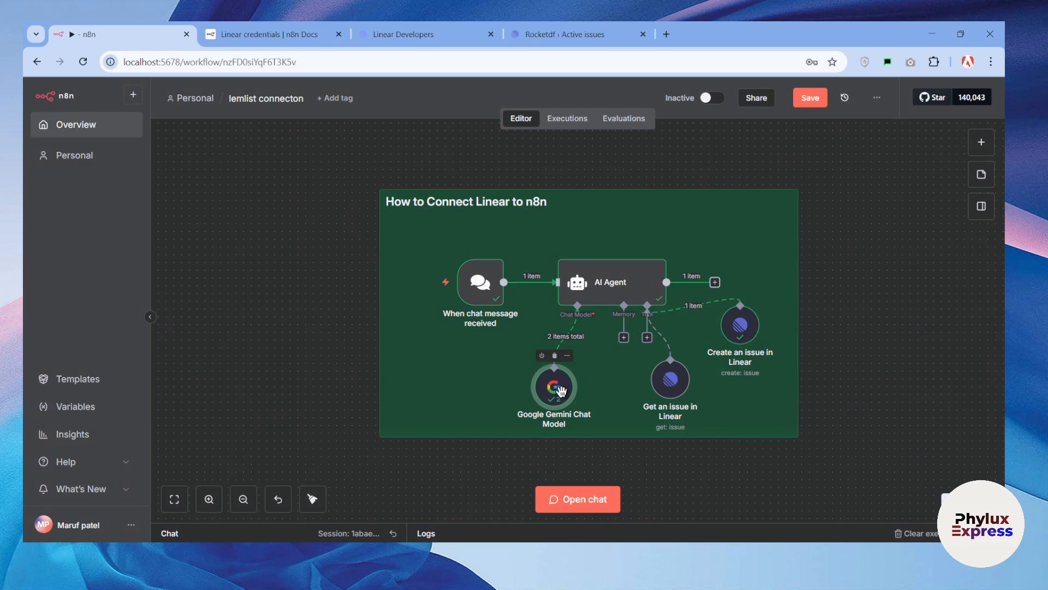
double_click(563, 393)
left_click(542, 178)
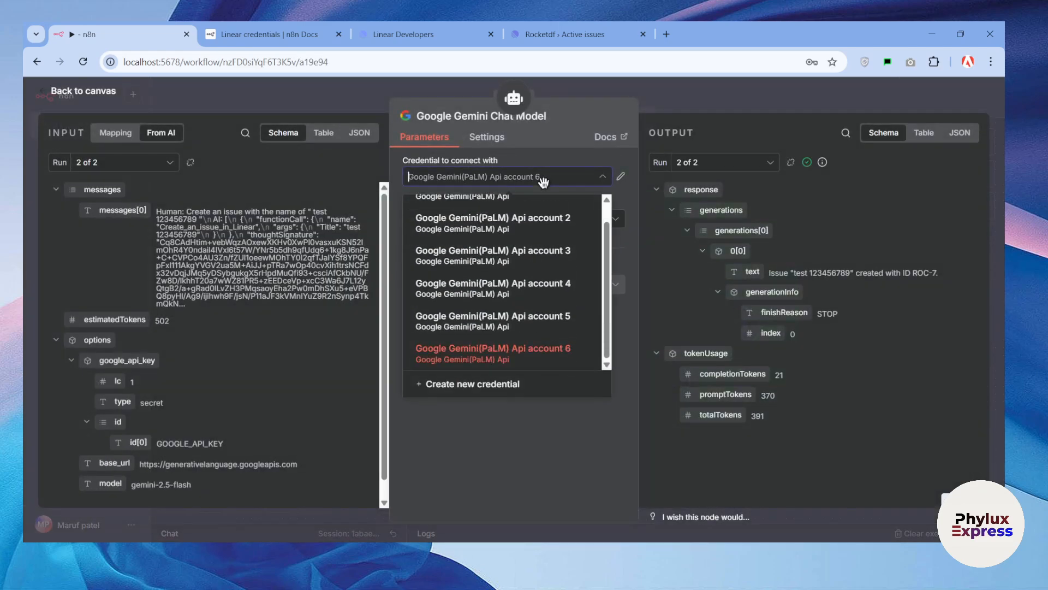
left_click(551, 176)
left_click(761, 88)
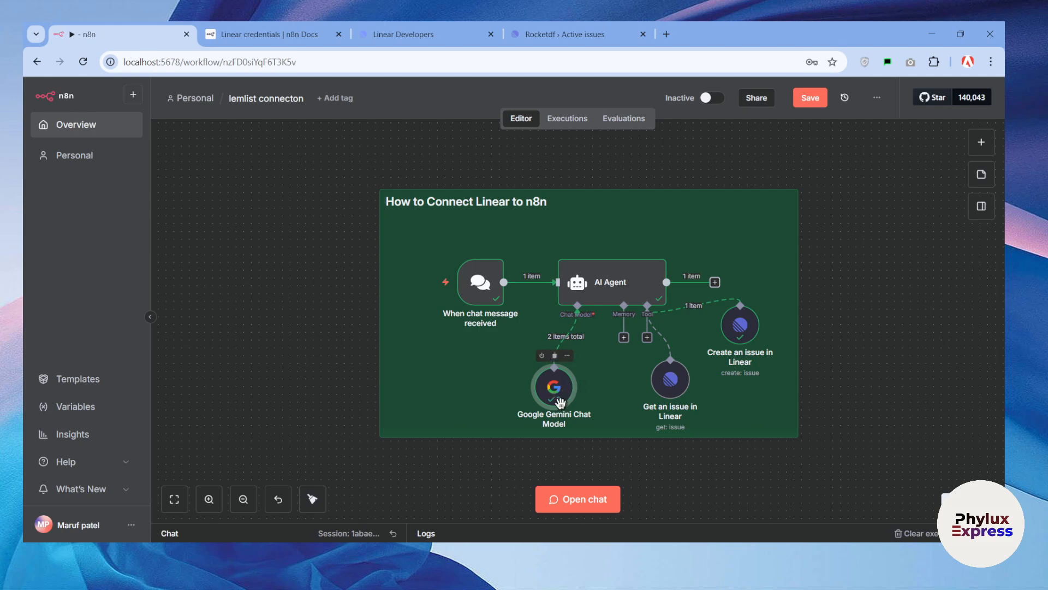
Move the Google Gemini Chat Model node slightly lower and further left beneath the AI Agent.
left_click_drag(566, 383, 566, 377)
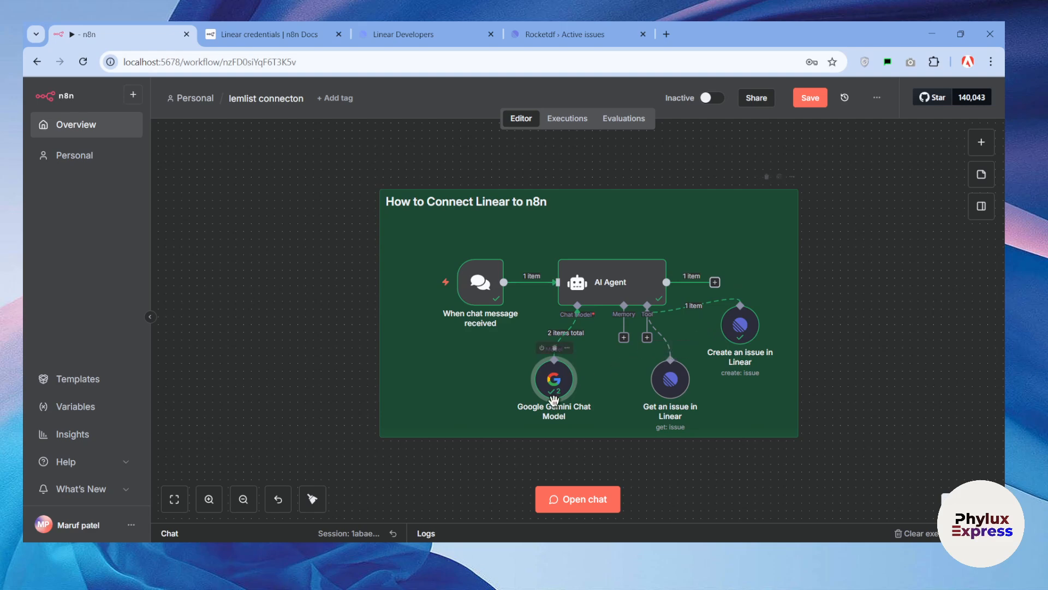
mouse_move(562, 390)
left_mouse_down()
mouse_move(547, 413)
mouse_move(563, 408)
left_mouse_up()
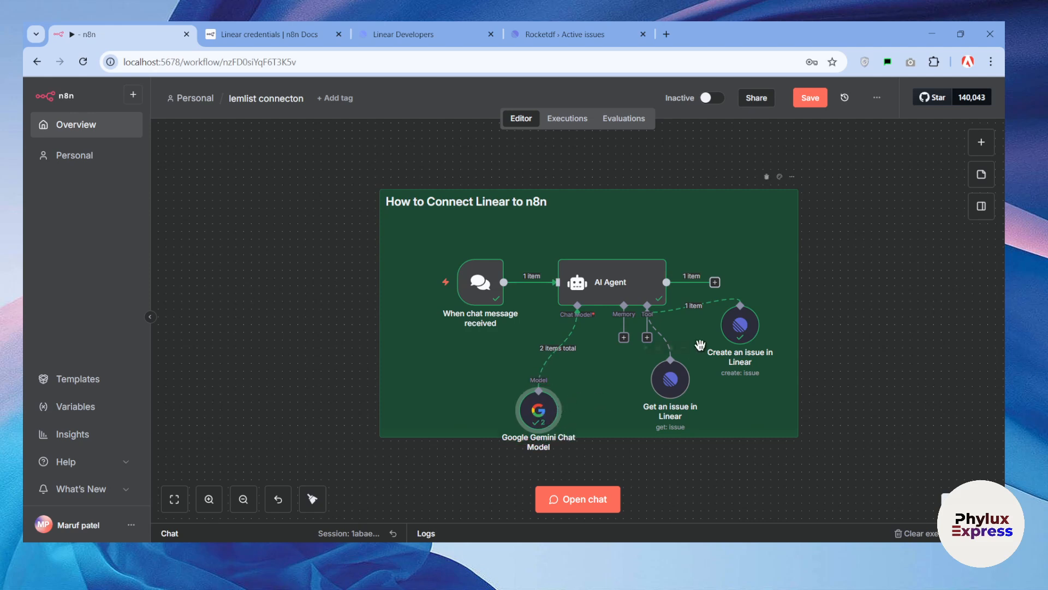
Reopen the AI Agent node and read the issue creation message in its output.
left_click(636, 280)
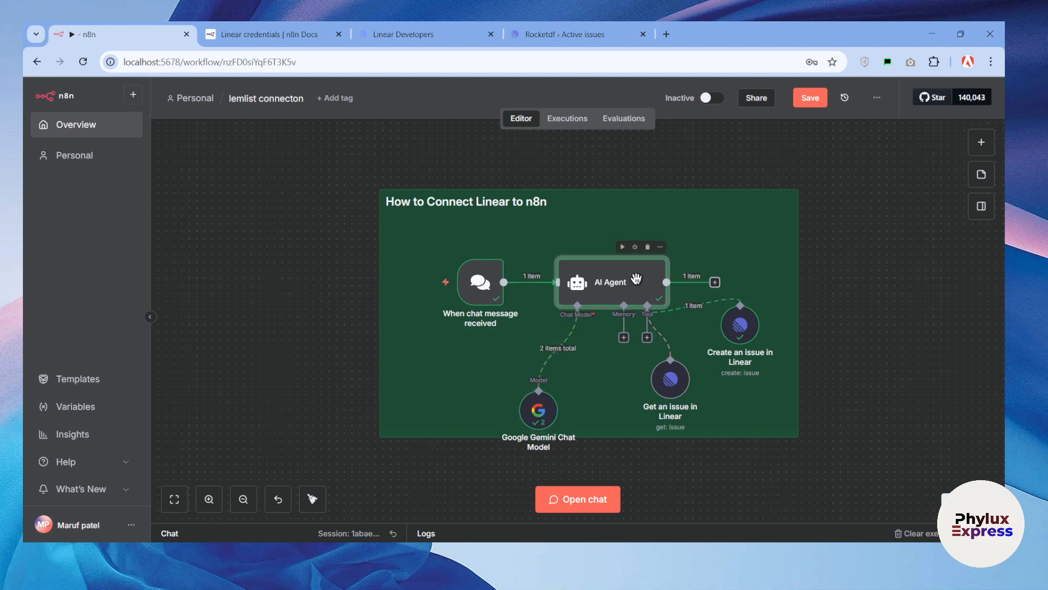
double_click(637, 280)
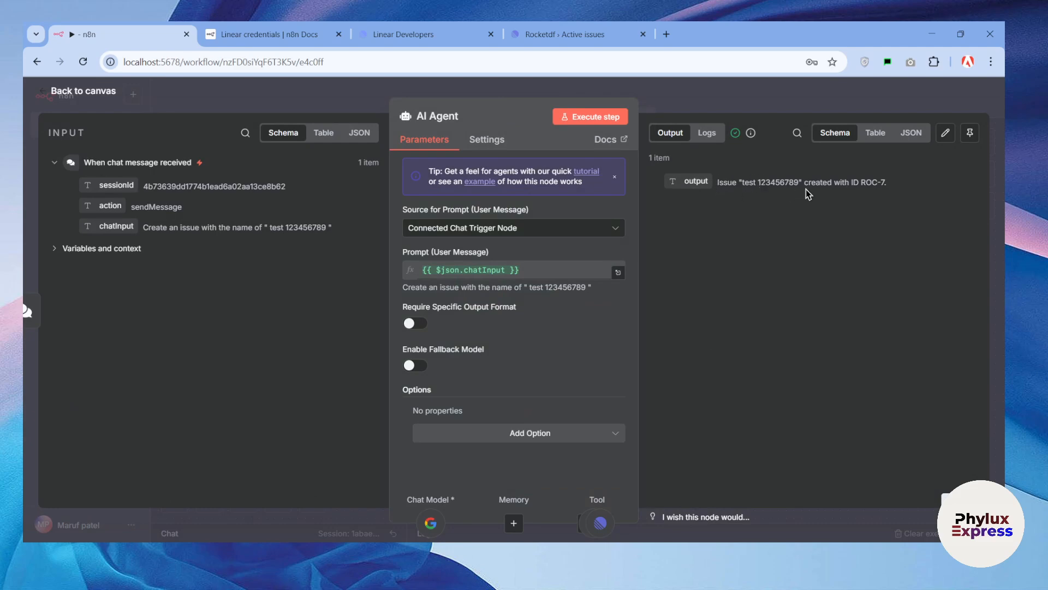
left_click_drag(811, 184, 913, 202)
left_click(901, 213)
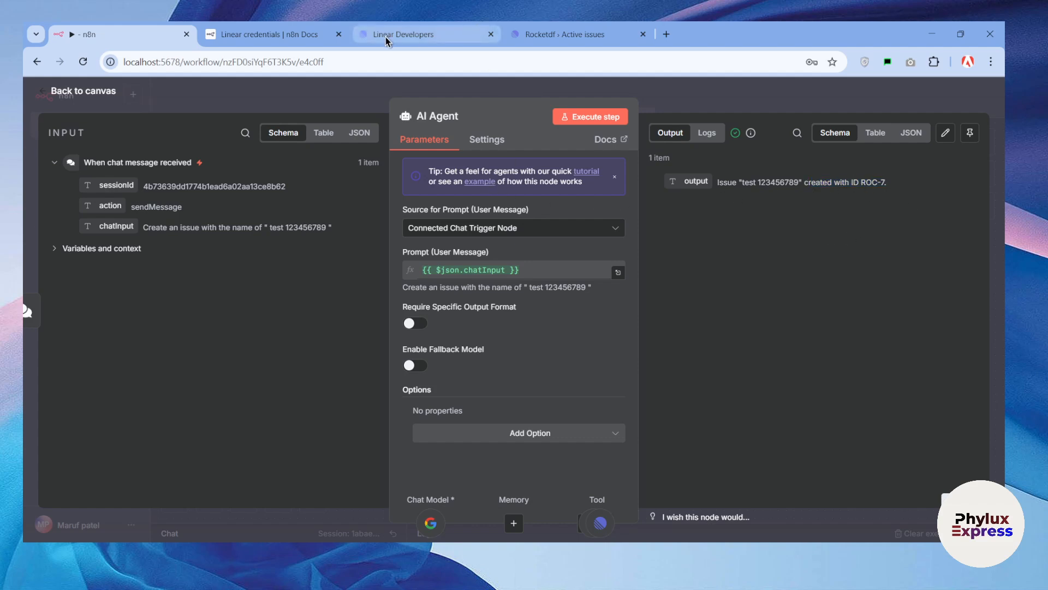
Switch to the Linear workspace and check the Rocketdf team's full issue list for the "test 123456789" issue.
left_click(528, 34)
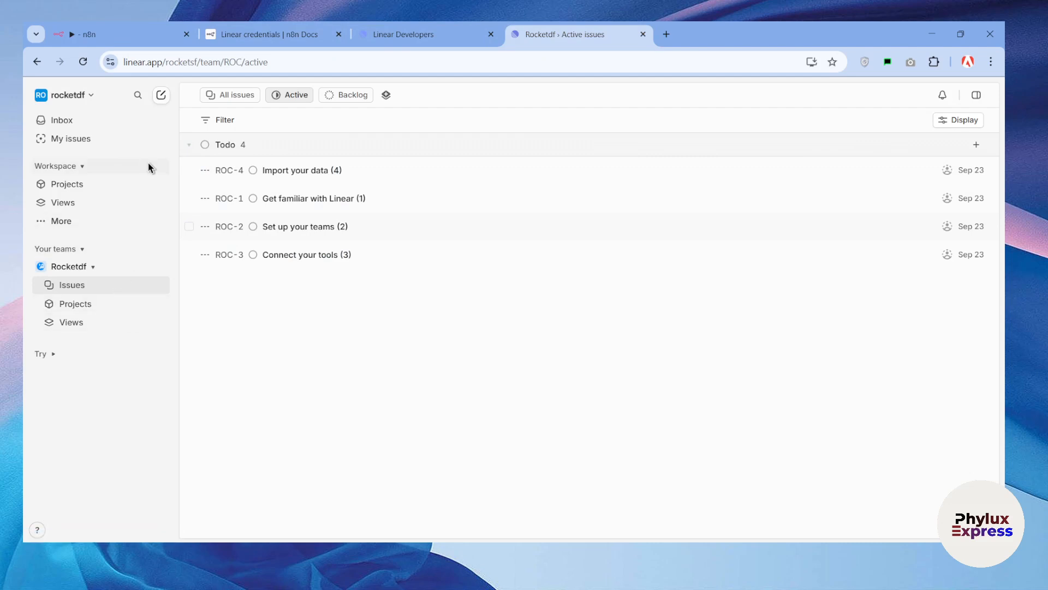
left_click(236, 119)
left_click(244, 96)
left_click(246, 97)
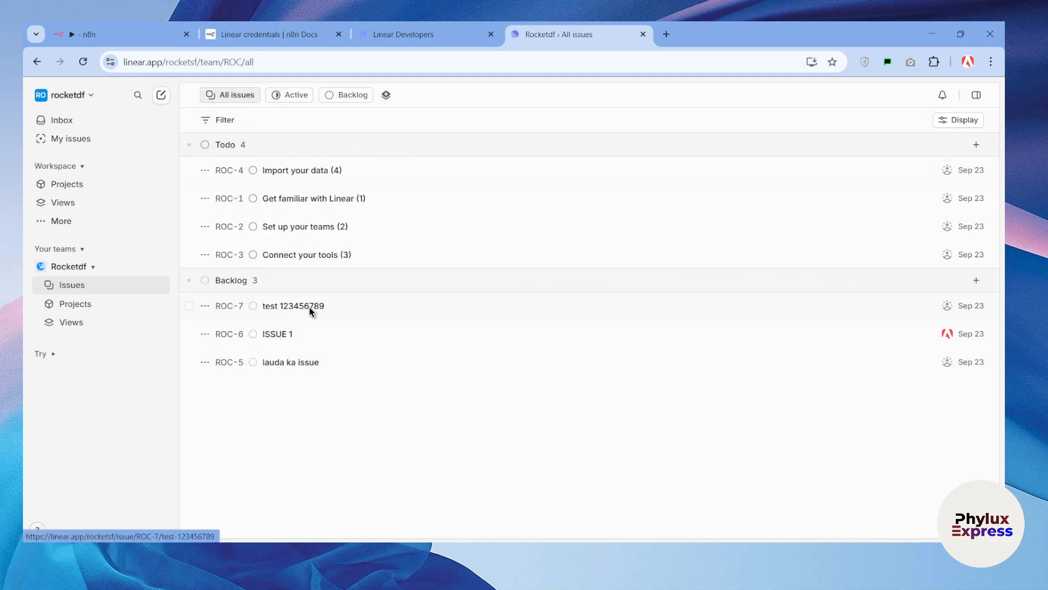
mouse_move(309, 308)
left_mouse_down()
mouse_move(323, 307)
mouse_move(320, 316)
left_mouse_up()
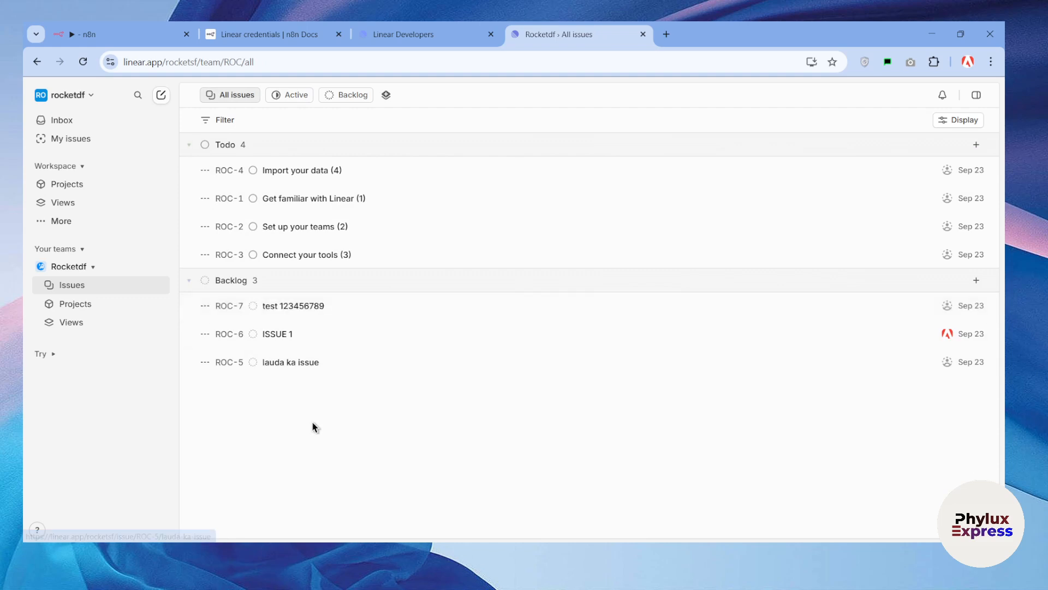
Return to the n8n workflow, ask the agent in chat "give me all issues from my workspace", and read its reply.
left_click(124, 26)
left_click(699, 110)
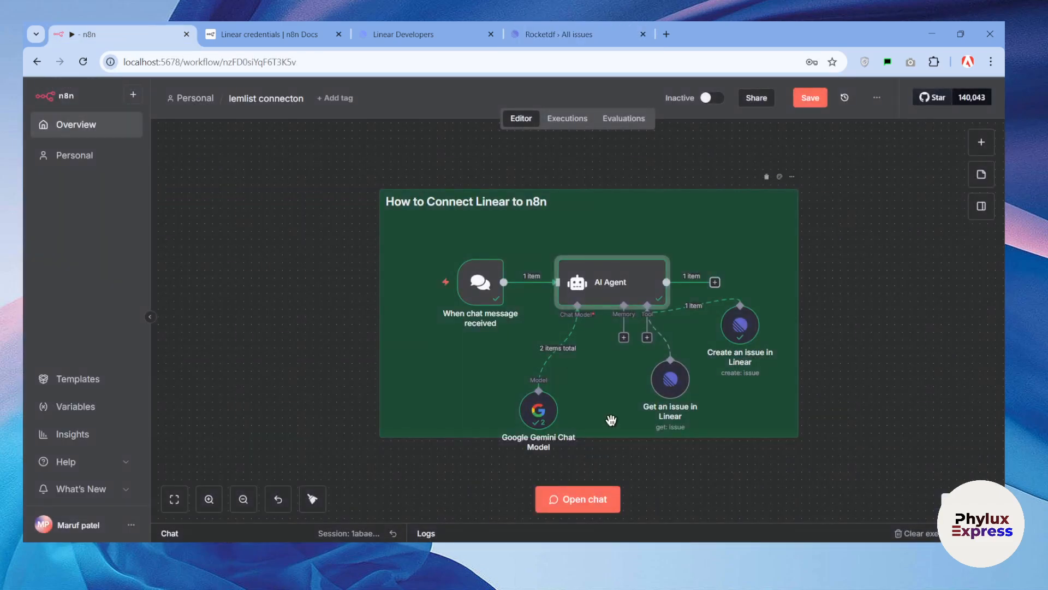
left_click(539, 499)
type("g")
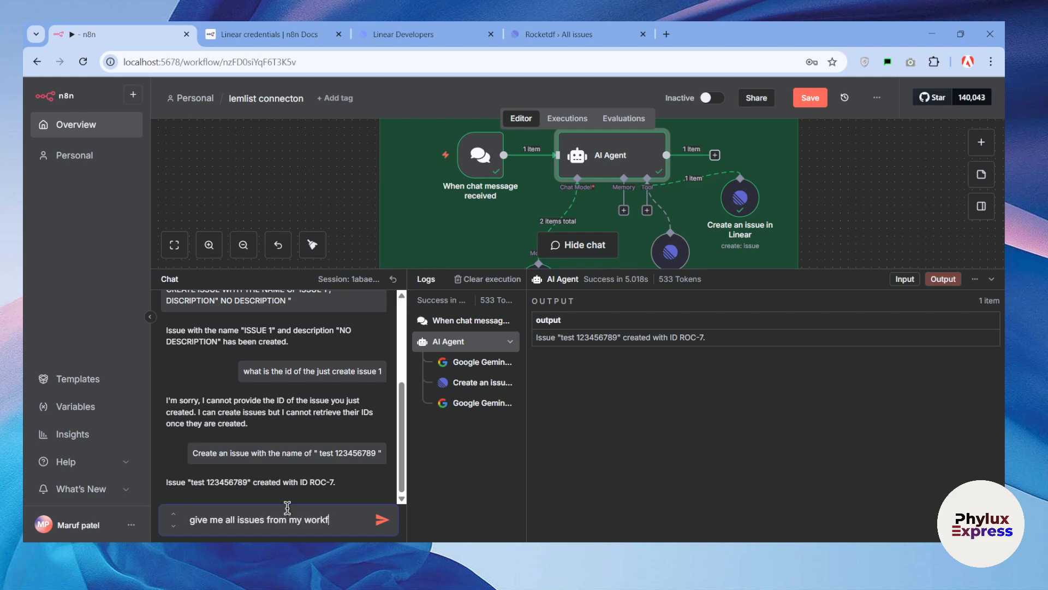
key("Return")
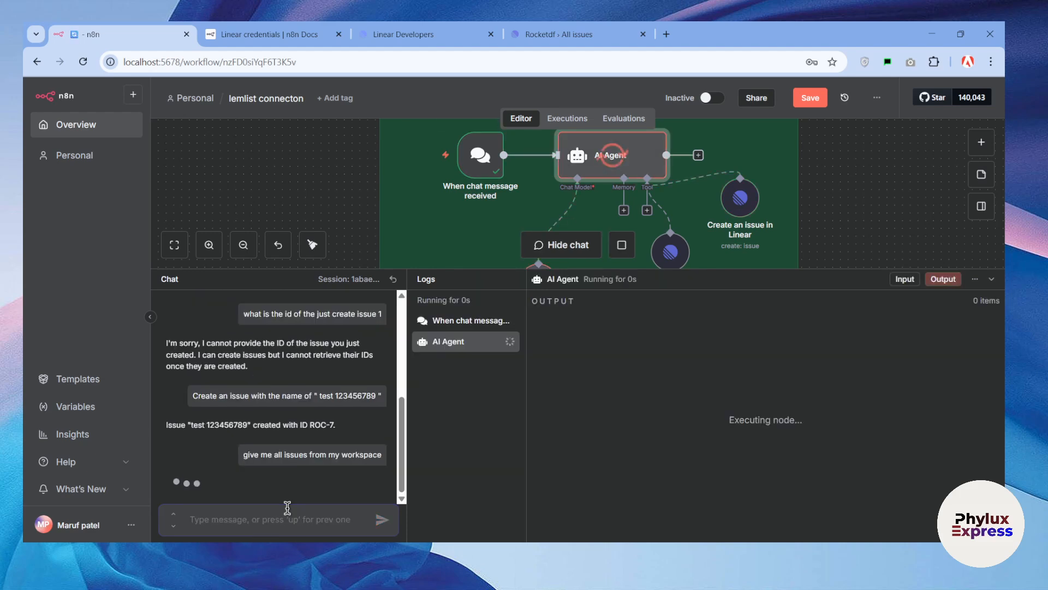
left_click(992, 279)
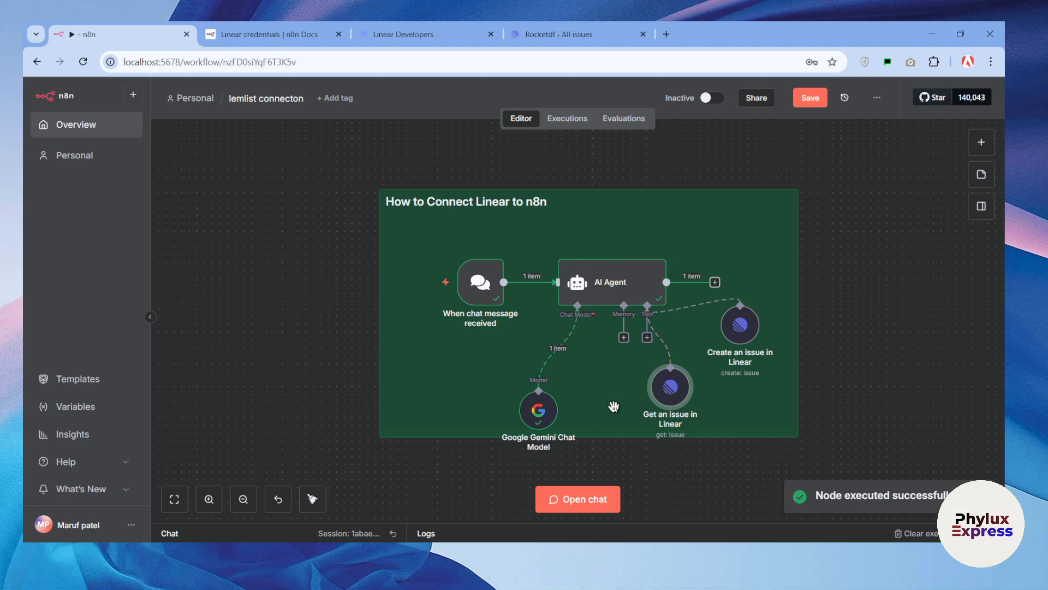
left_click(587, 499)
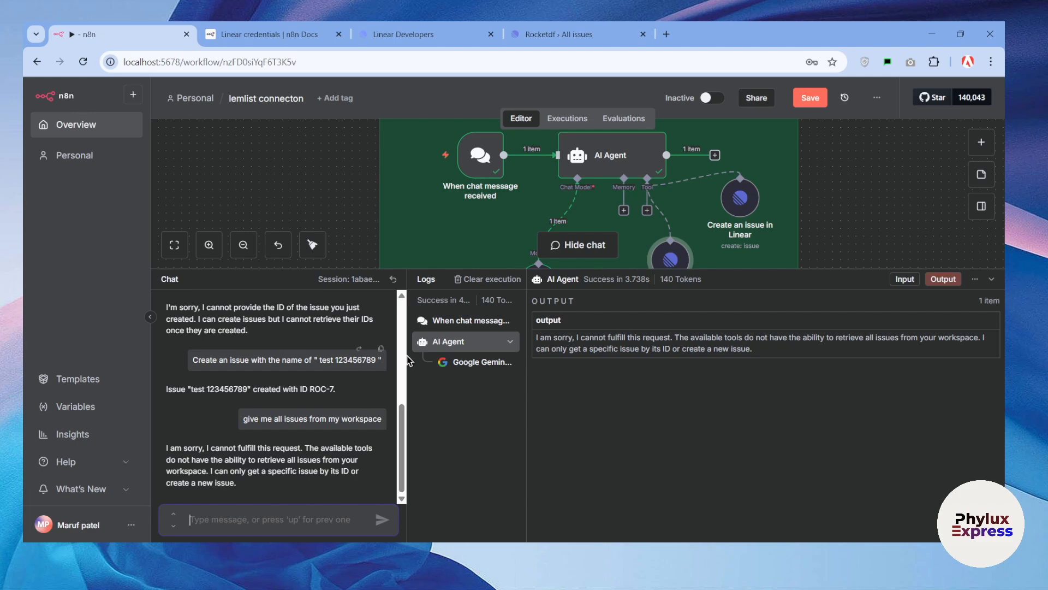
left_click(992, 279)
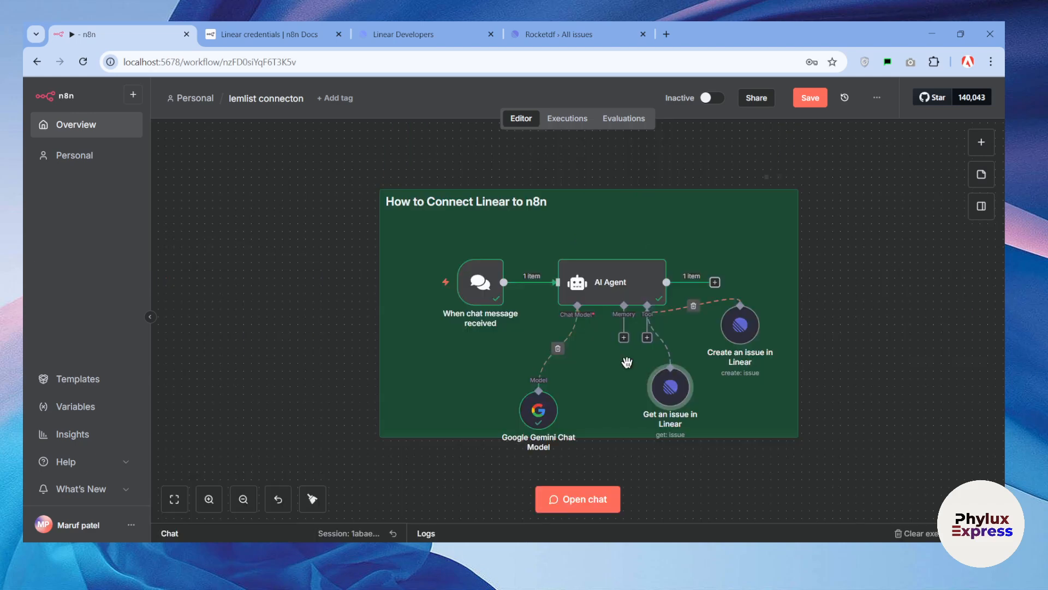
Open the Get an issue in Linear tool and review its Operation and Issue ID settings.
double_click(670, 387)
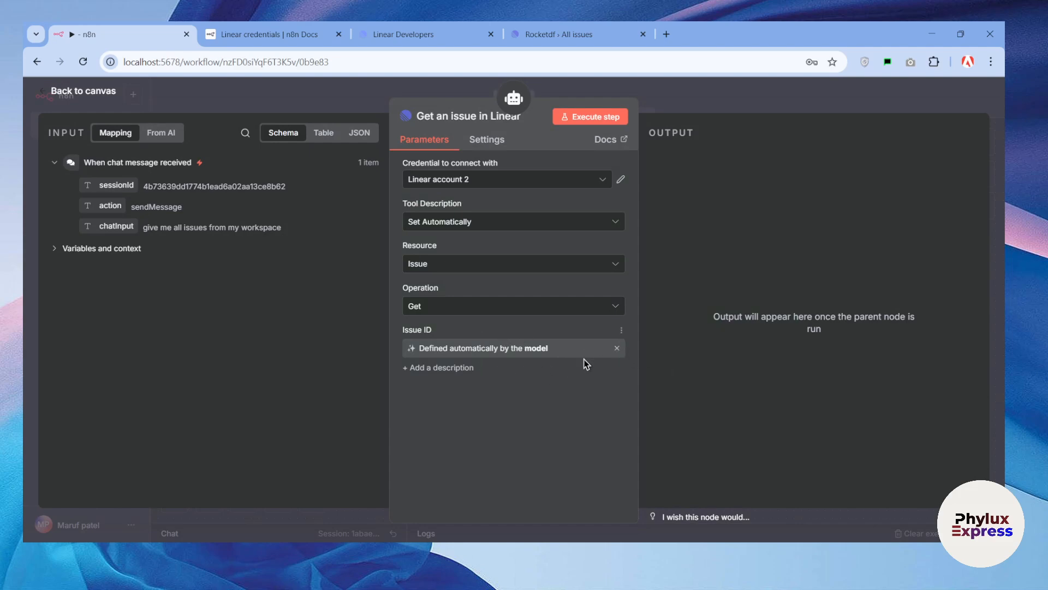
left_click(532, 307)
left_click(532, 306)
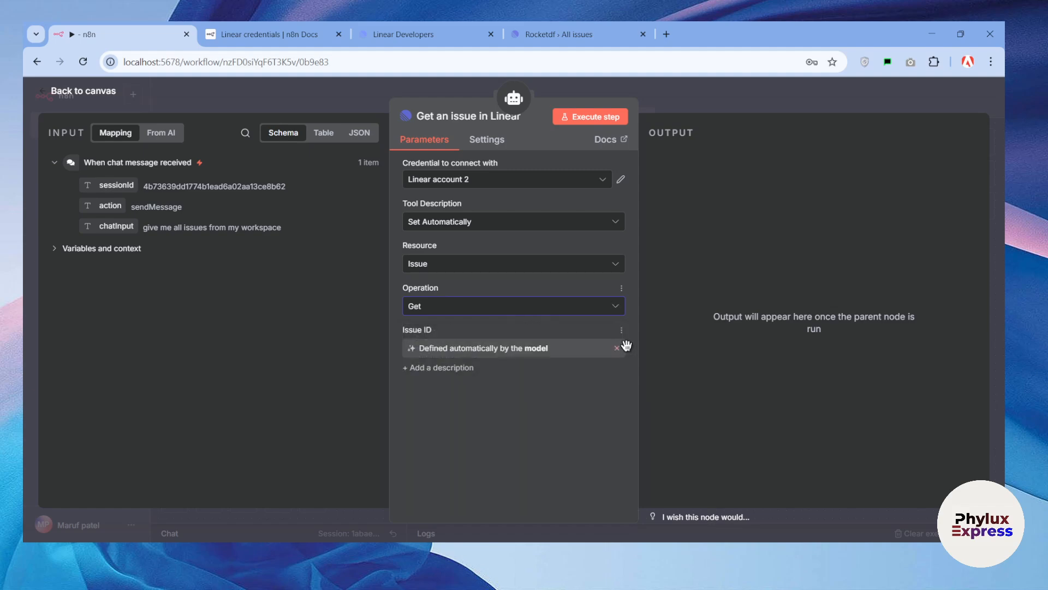
key("Escape")
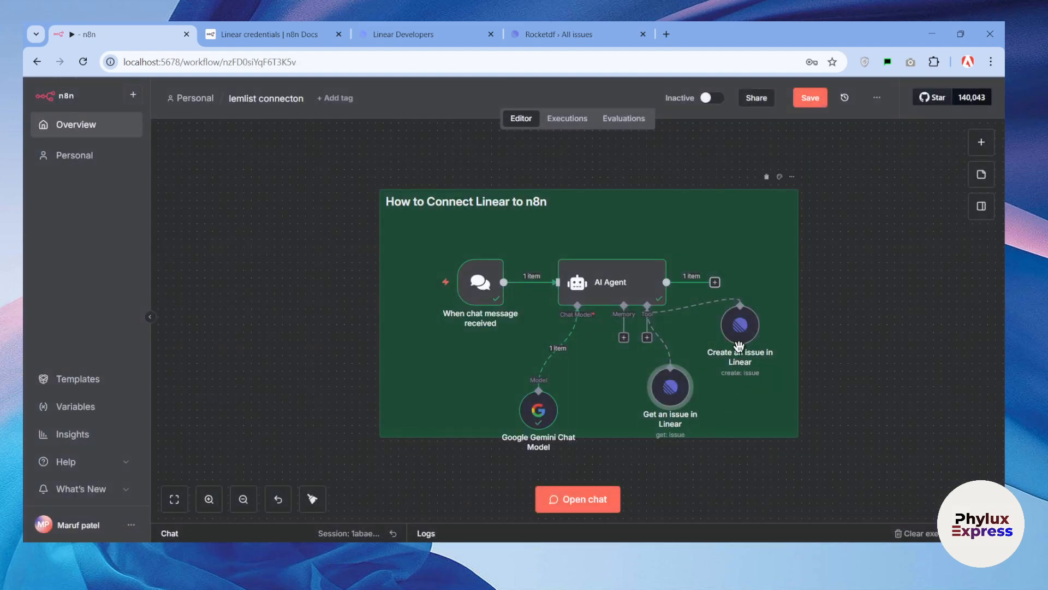
Open the Create an issue in Linear tool and review the additional fields that can be added.
double_click(740, 324)
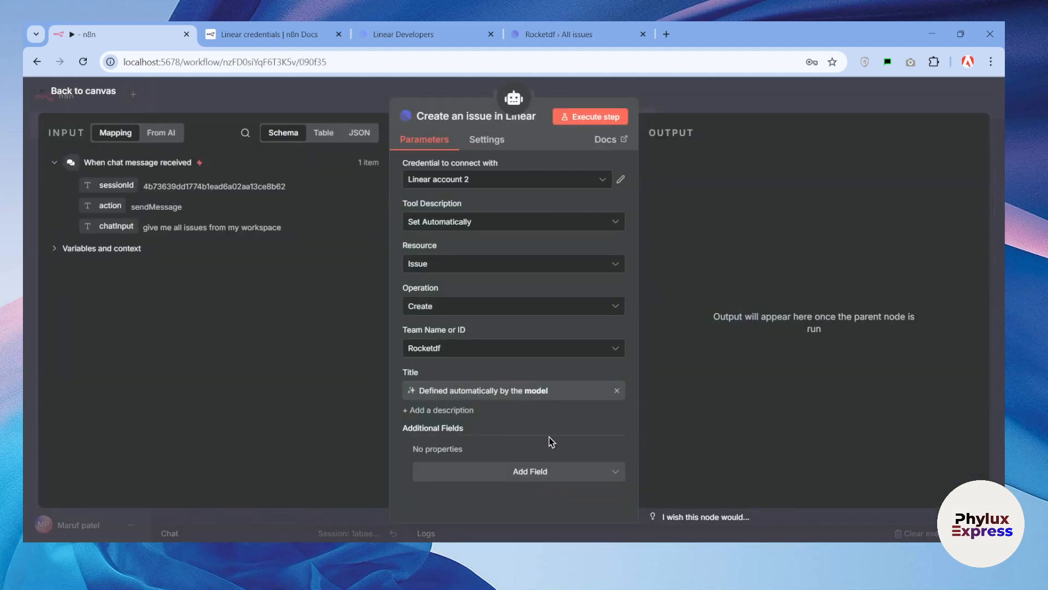
left_click(558, 477)
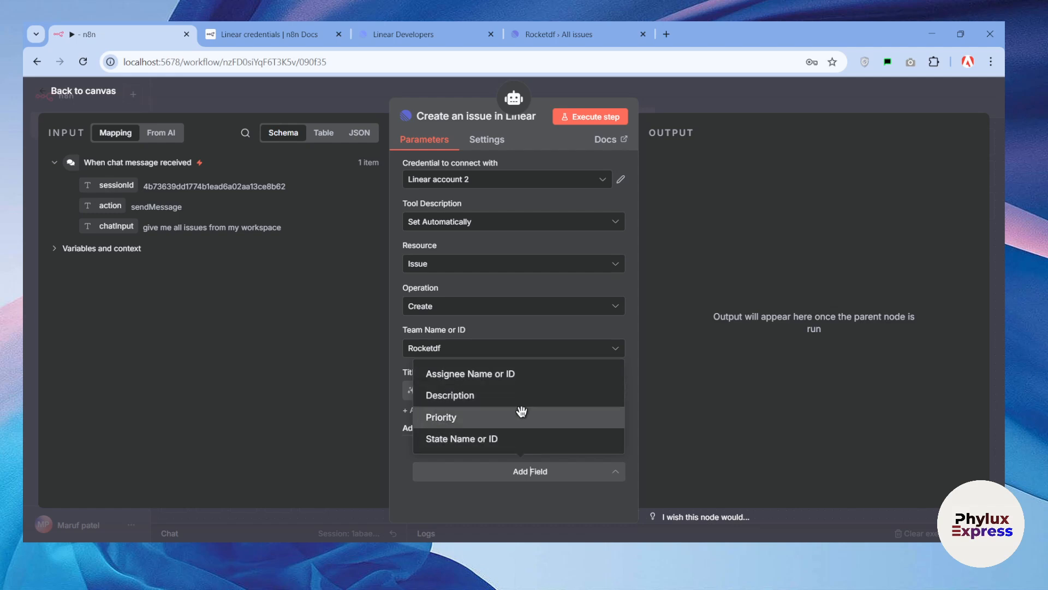
left_click(728, 96)
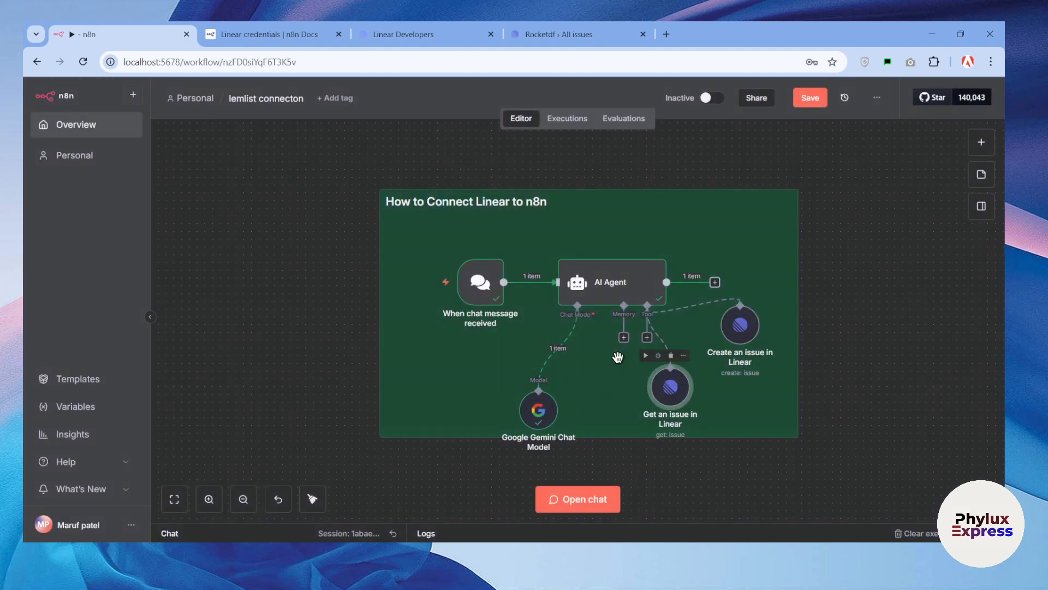
Remove the connection between the AI Agent and the Get an issue in Linear tool, and reconnect them.
left_click(658, 338)
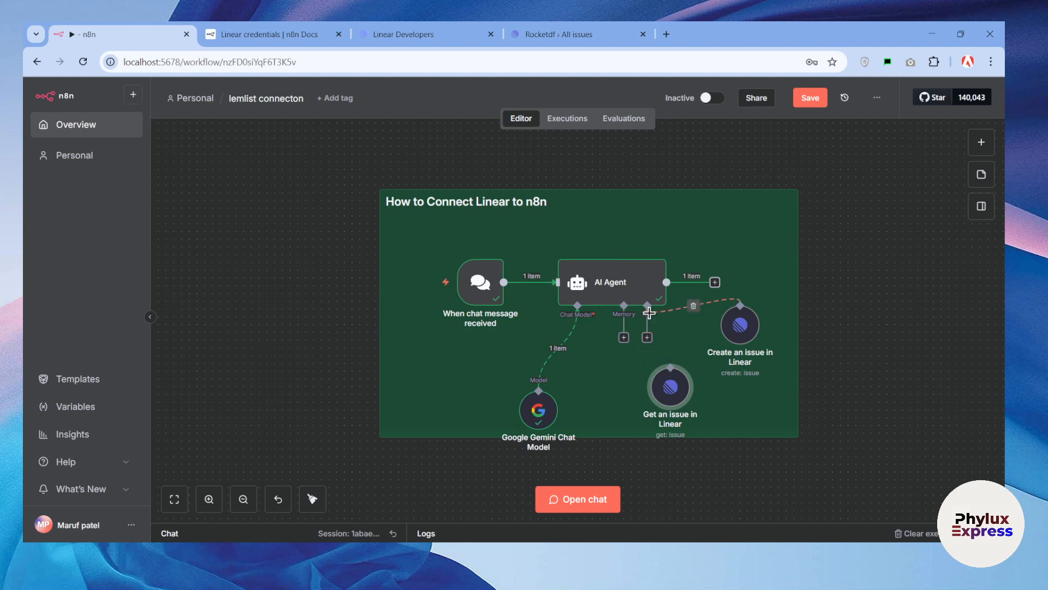
left_click_drag(649, 339, 670, 367)
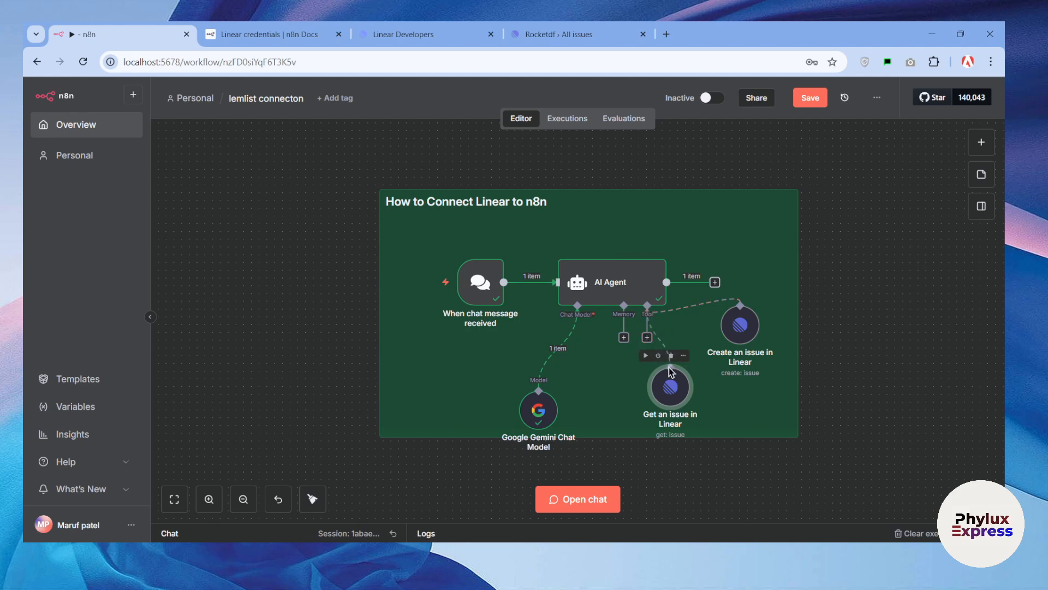
Add another Linear tool to the AI Agent, browse its issue operations, and place the node below and right of Create an issue in Linear.
left_click(645, 336)
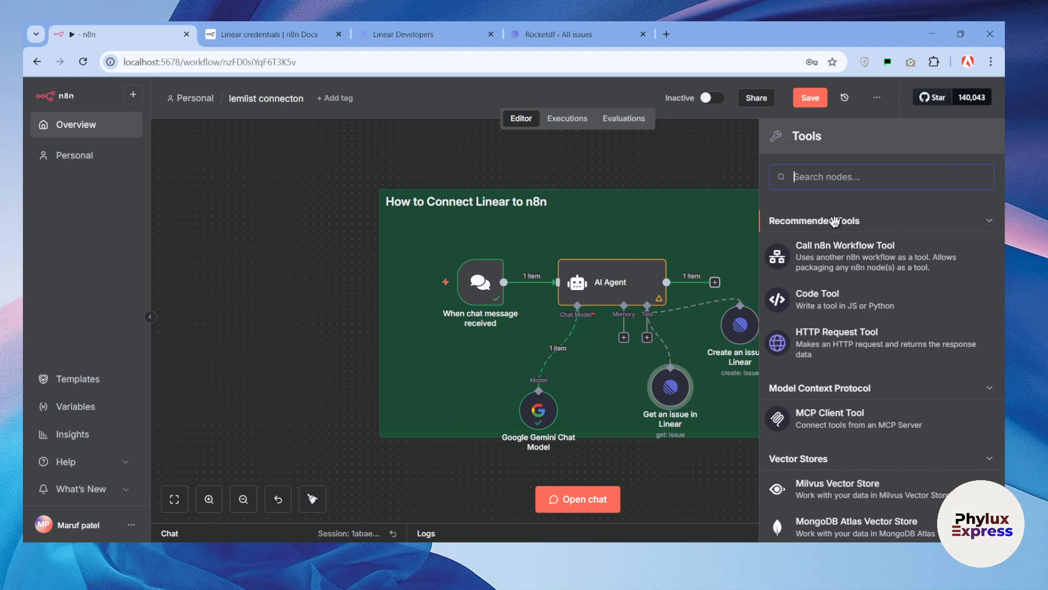
type("line")
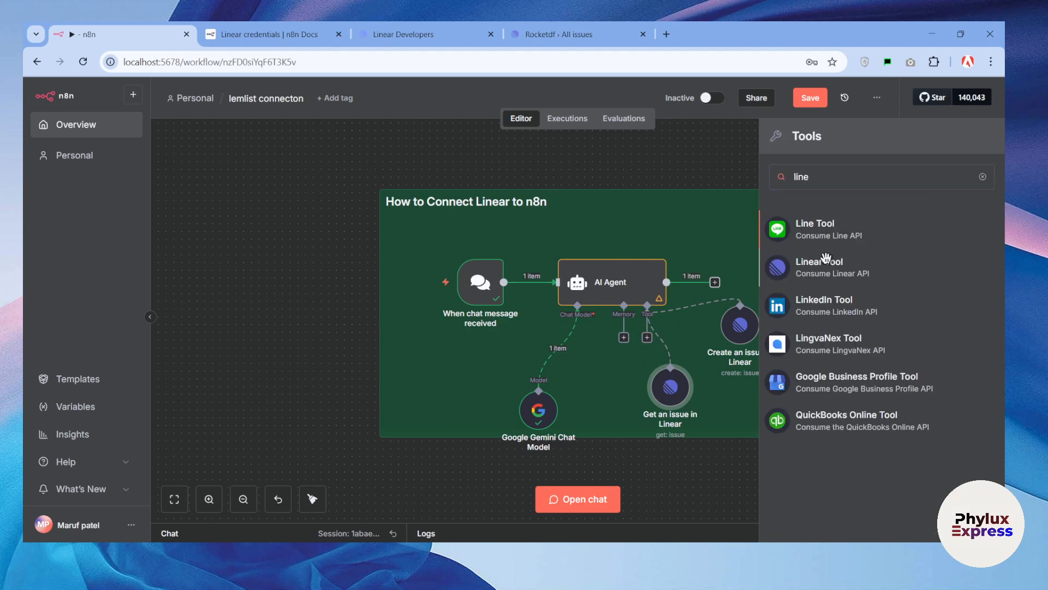
left_click(827, 266)
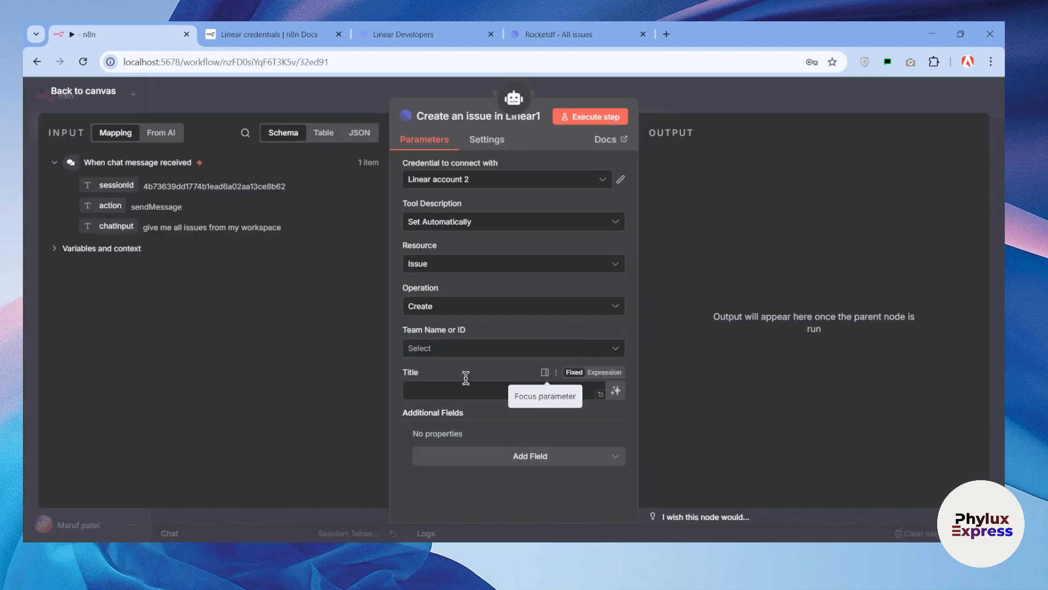
left_click(470, 305)
scroll(480, 426, "down", 3)
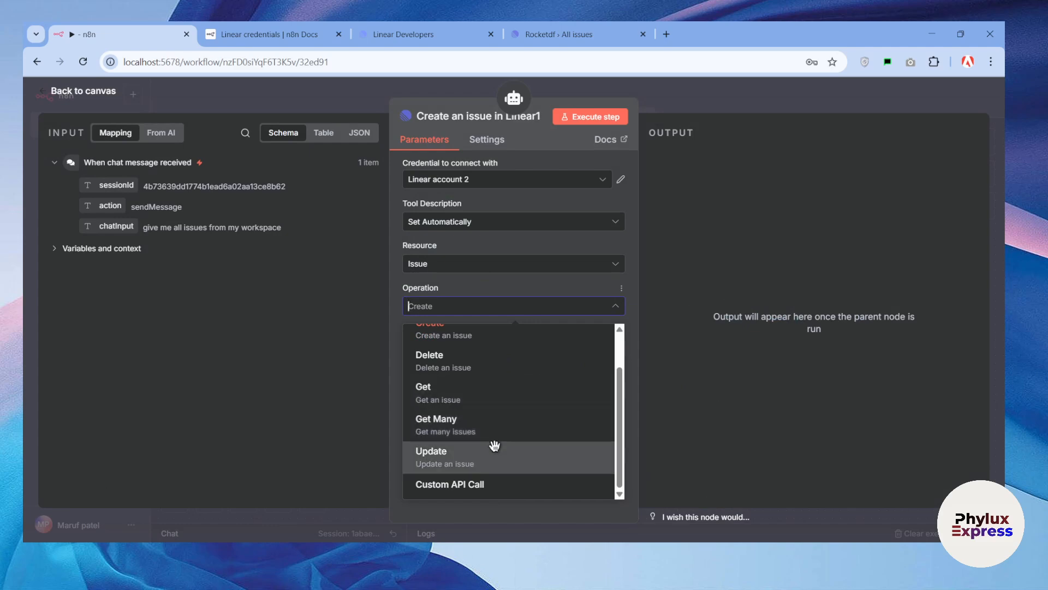
left_click(729, 99)
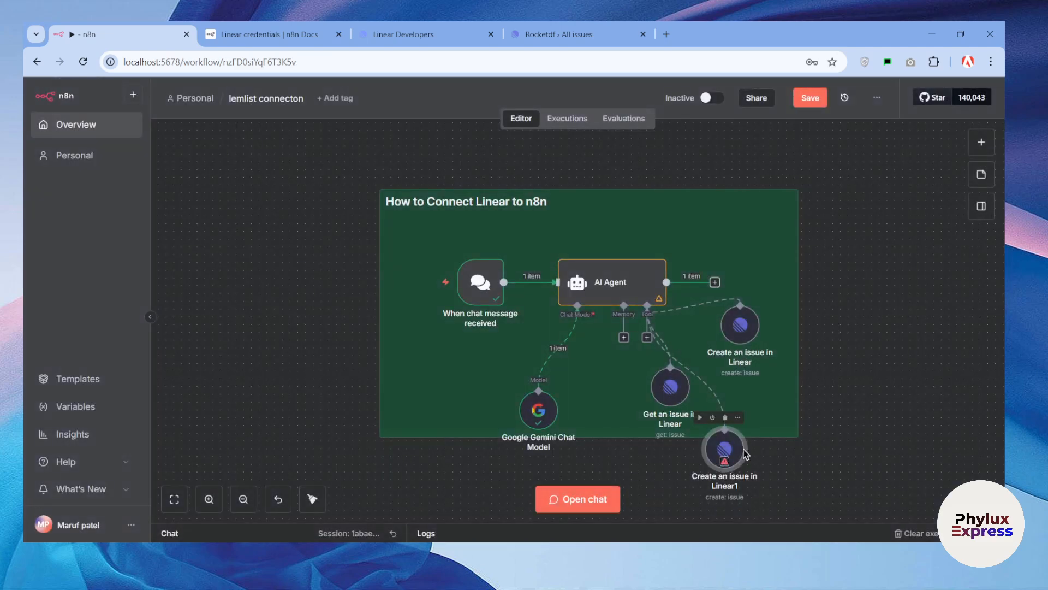
left_click_drag(724, 449, 825, 403)
Change the Get an issue in Linear tool's operation to Get Many and let the model define its Limit automatically.
double_click(680, 392)
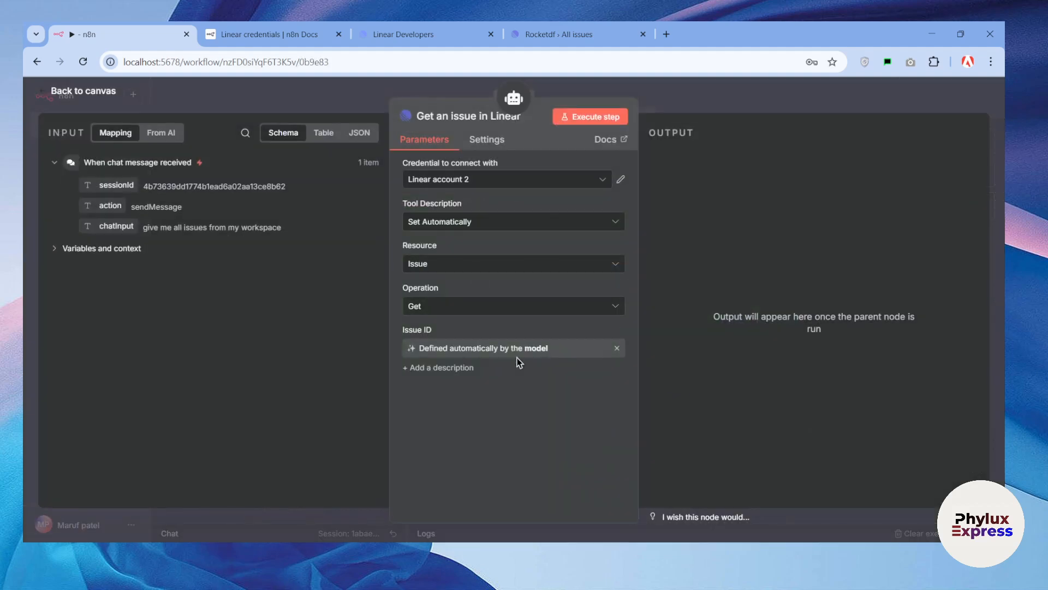
left_click(495, 305)
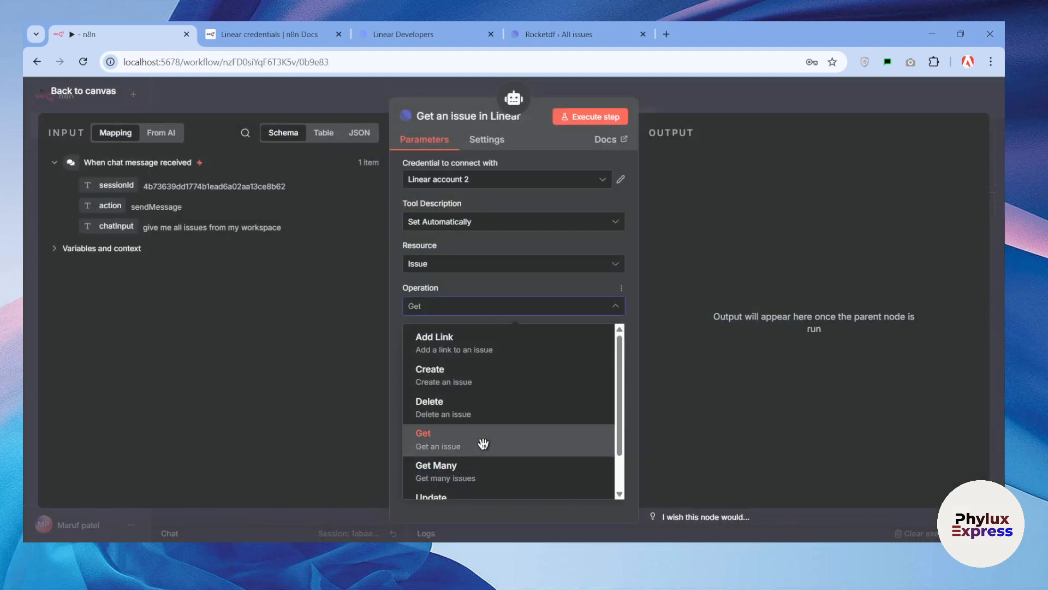
scroll(530, 439, "down", 1)
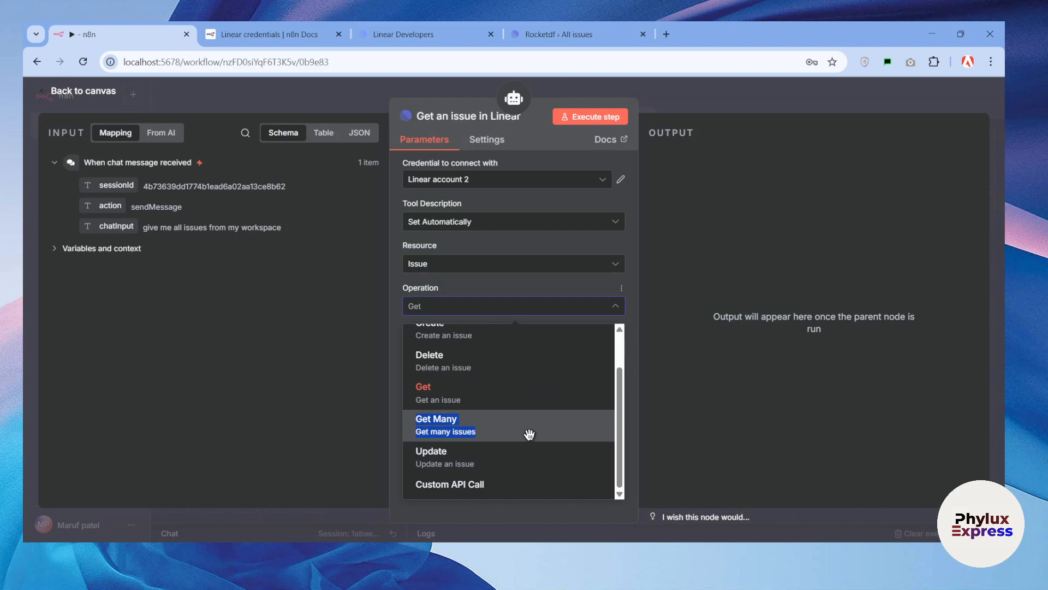
mouse_move(530, 434)
left_mouse_down()
mouse_move(539, 395)
mouse_move(519, 402)
mouse_move(529, 398)
mouse_move(510, 431)
left_mouse_up()
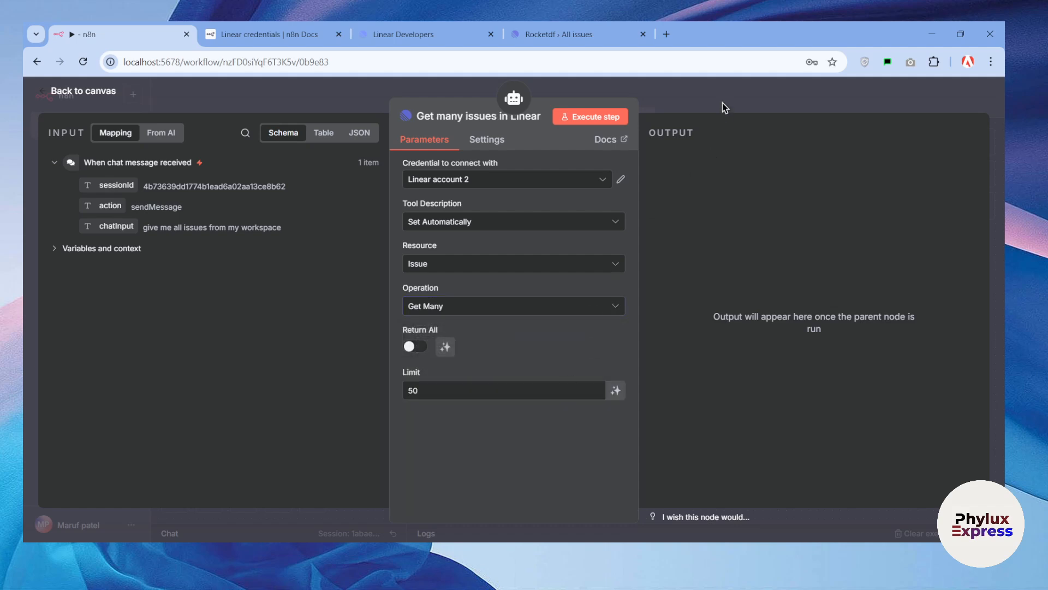
left_click(616, 390)
left_click(686, 109)
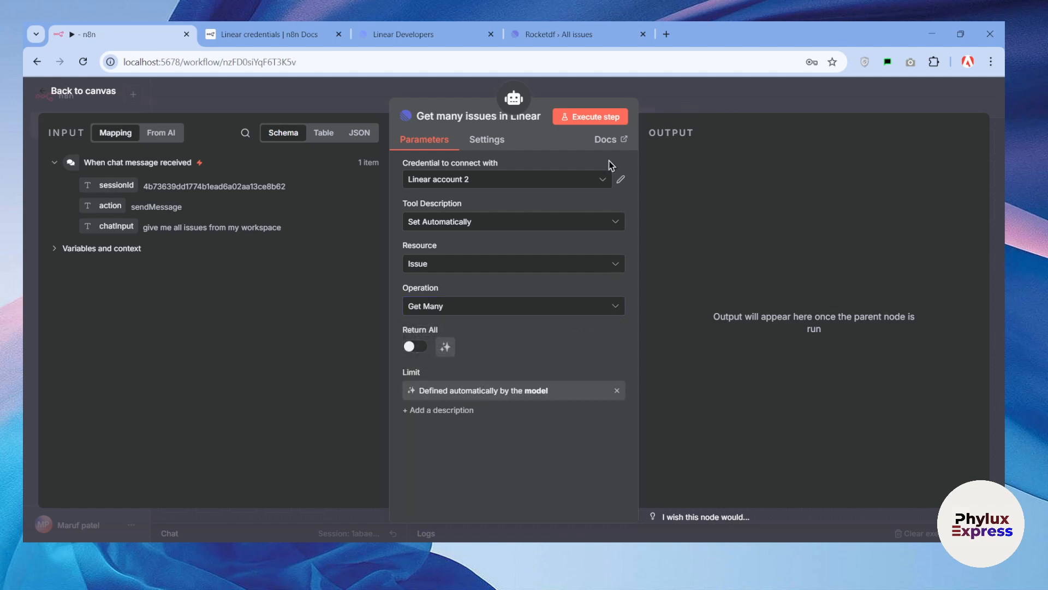
Ask the agent in chat "give me all issues from my workspace", read its reply, and close the chat.
left_click(578, 499)
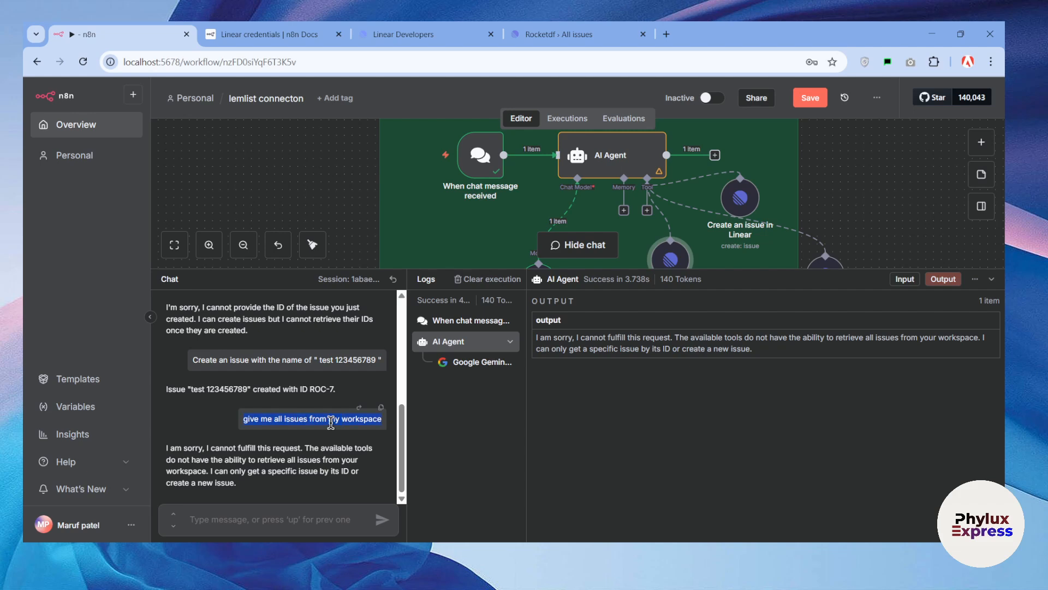
left_click(309, 516)
type("give me all issues from my workspace")
left_click(382, 520)
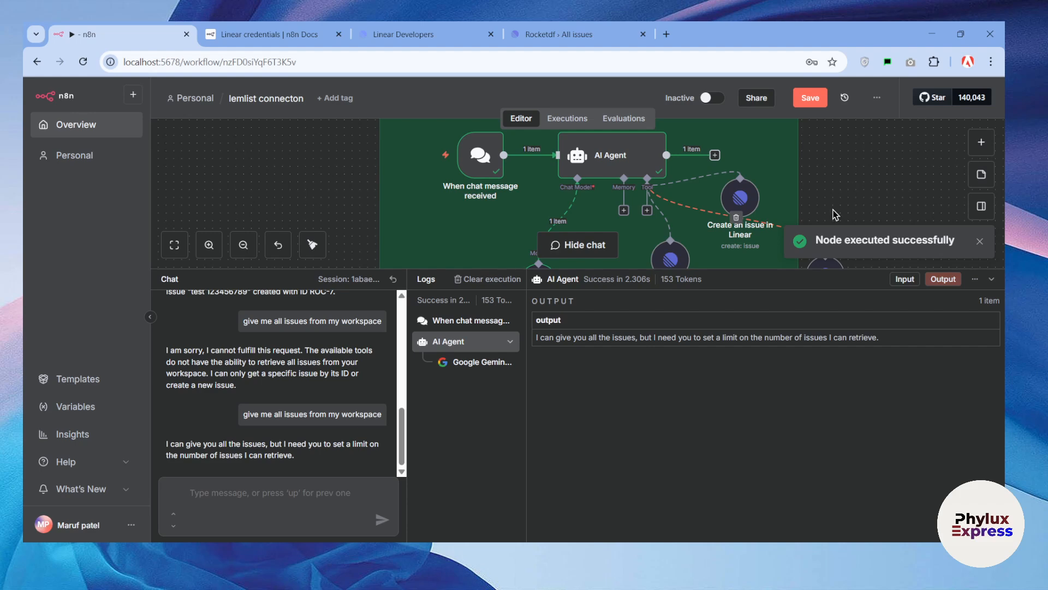
left_click(992, 279)
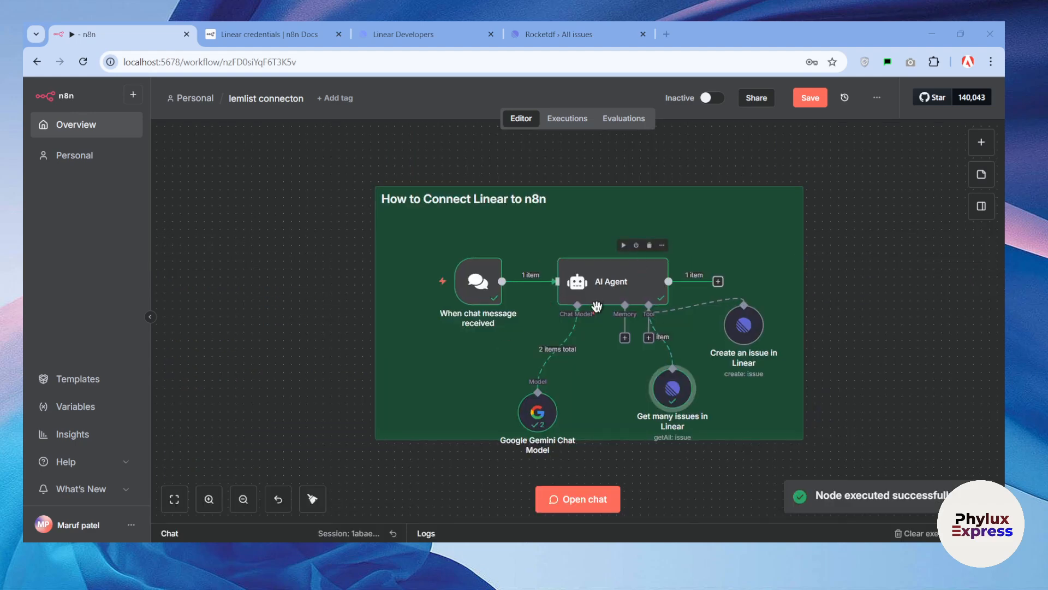
Open the AI Agent node and examine its issue list output in the Schema, Table and JSON views.
left_click(604, 304)
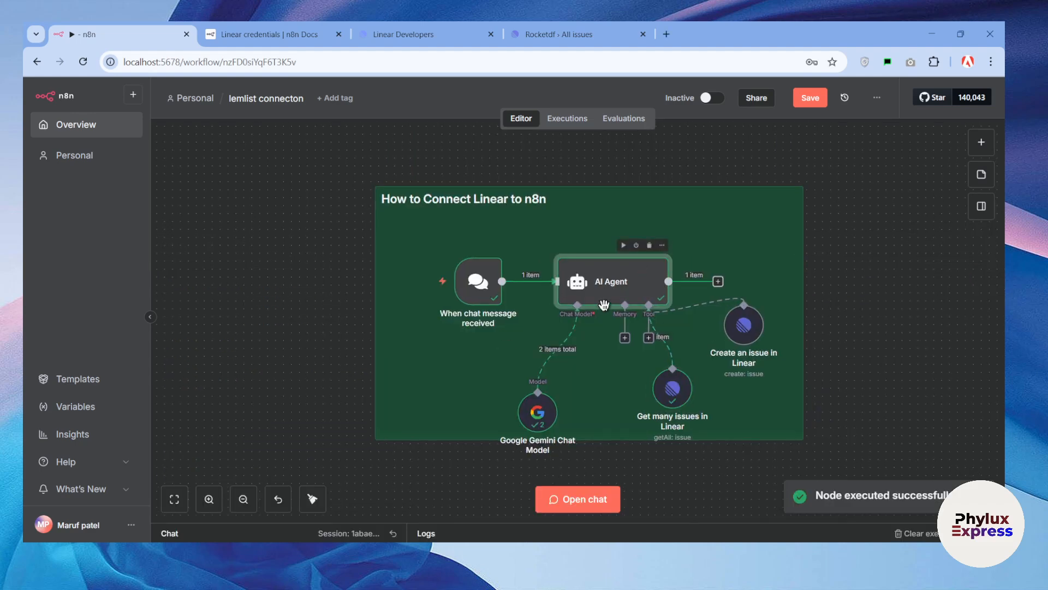
double_click(612, 288)
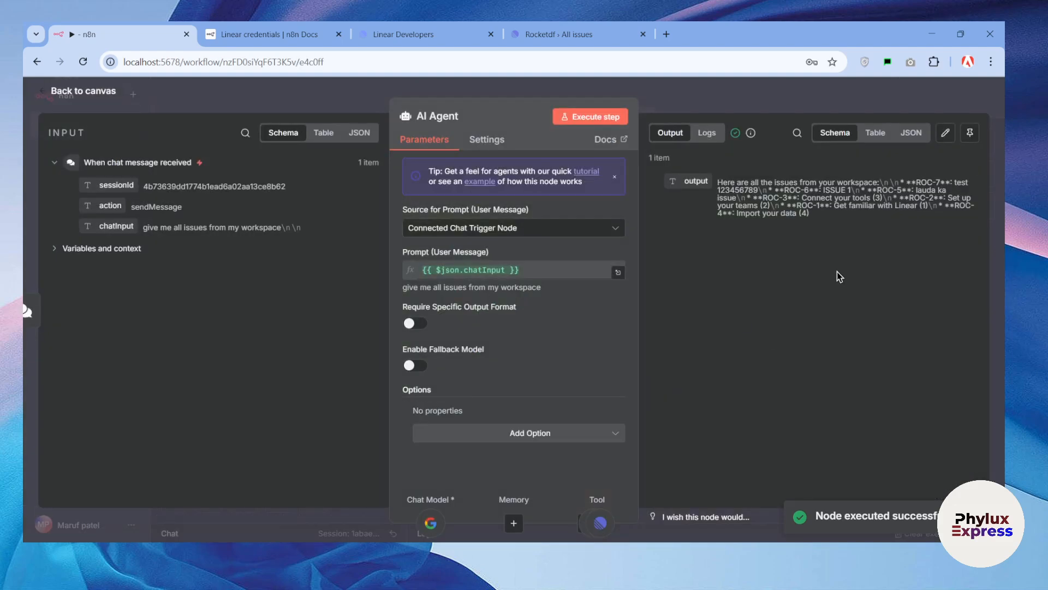
double_click(700, 185)
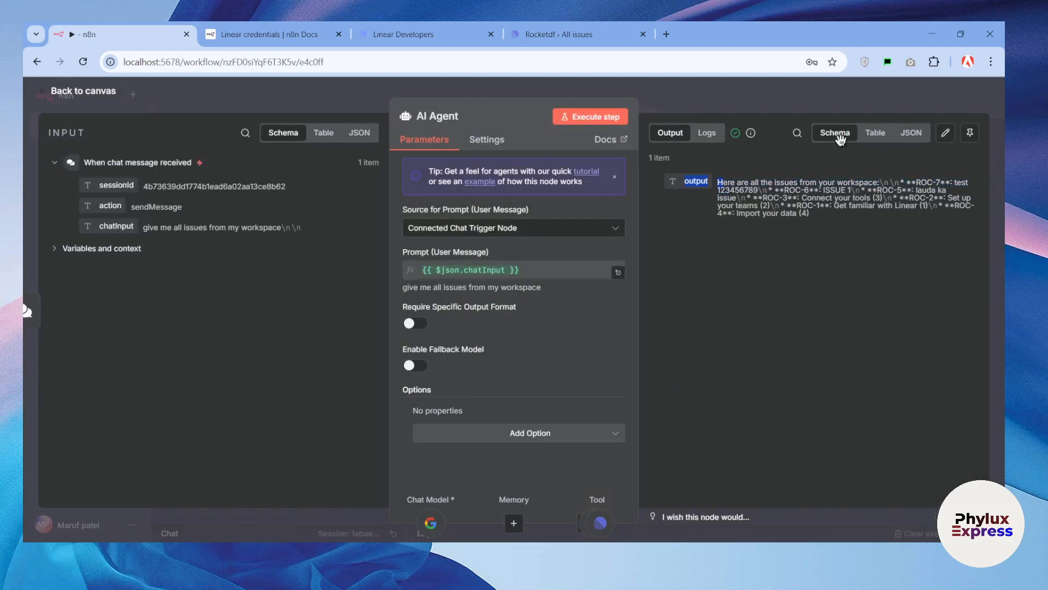
left_click(875, 133)
left_click(909, 134)
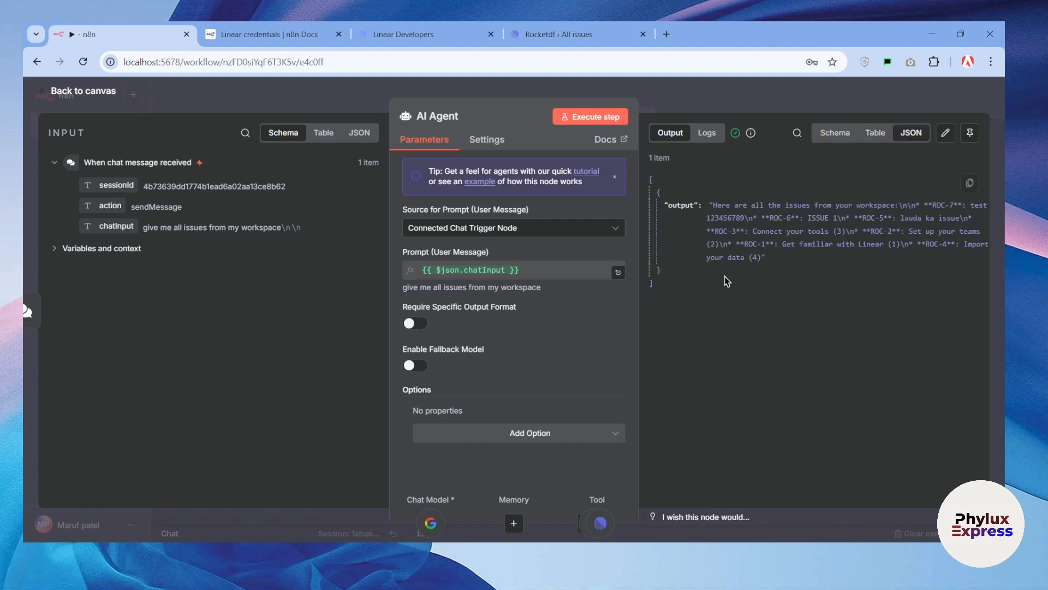
left_click(827, 95)
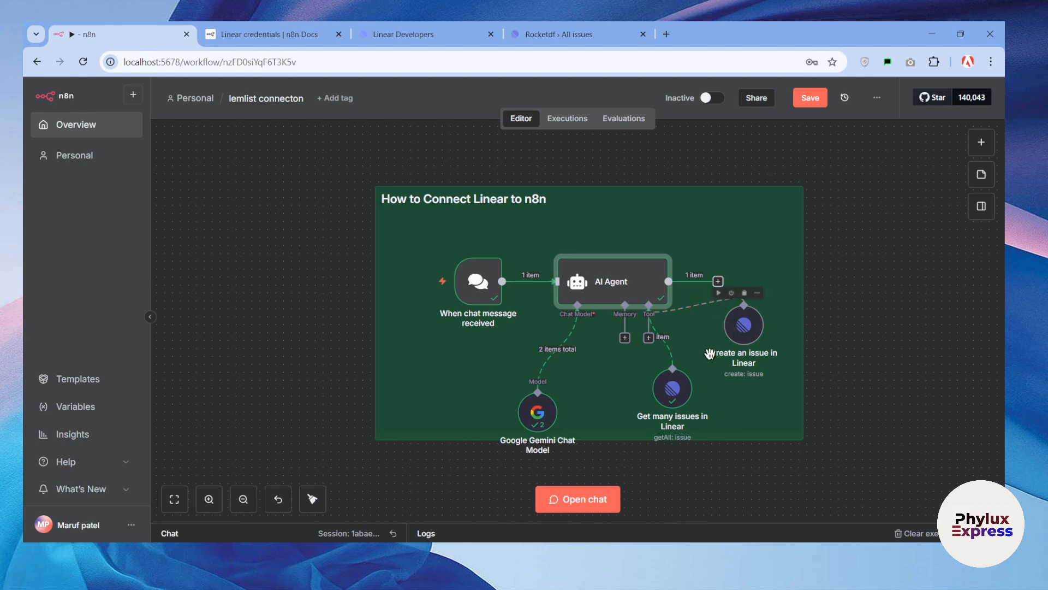
Move the Get many issues in Linear node slightly lower and further right beneath the AI Agent.
left_click_drag(677, 394, 700, 402)
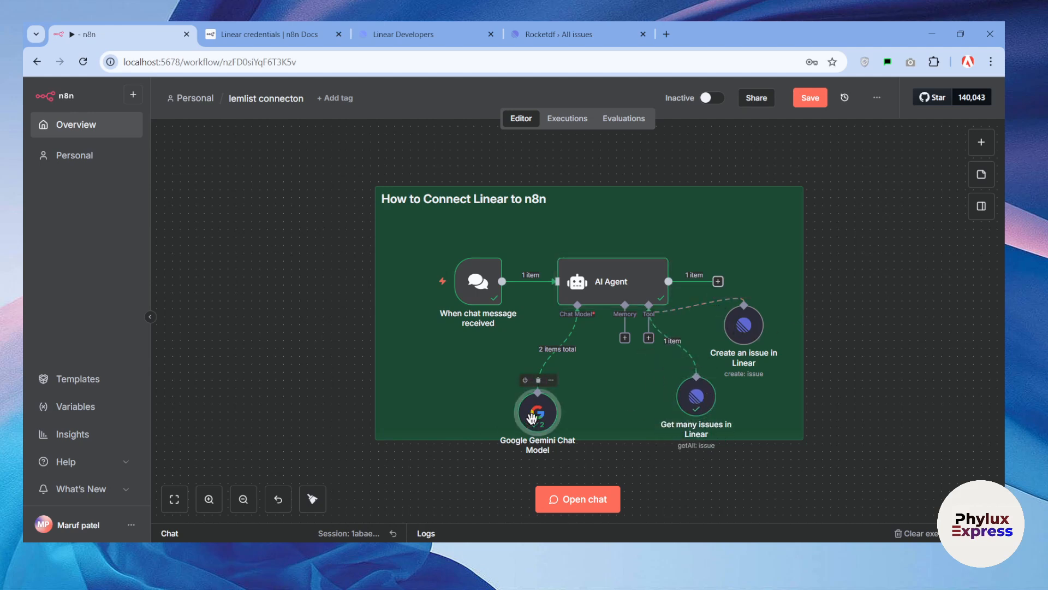